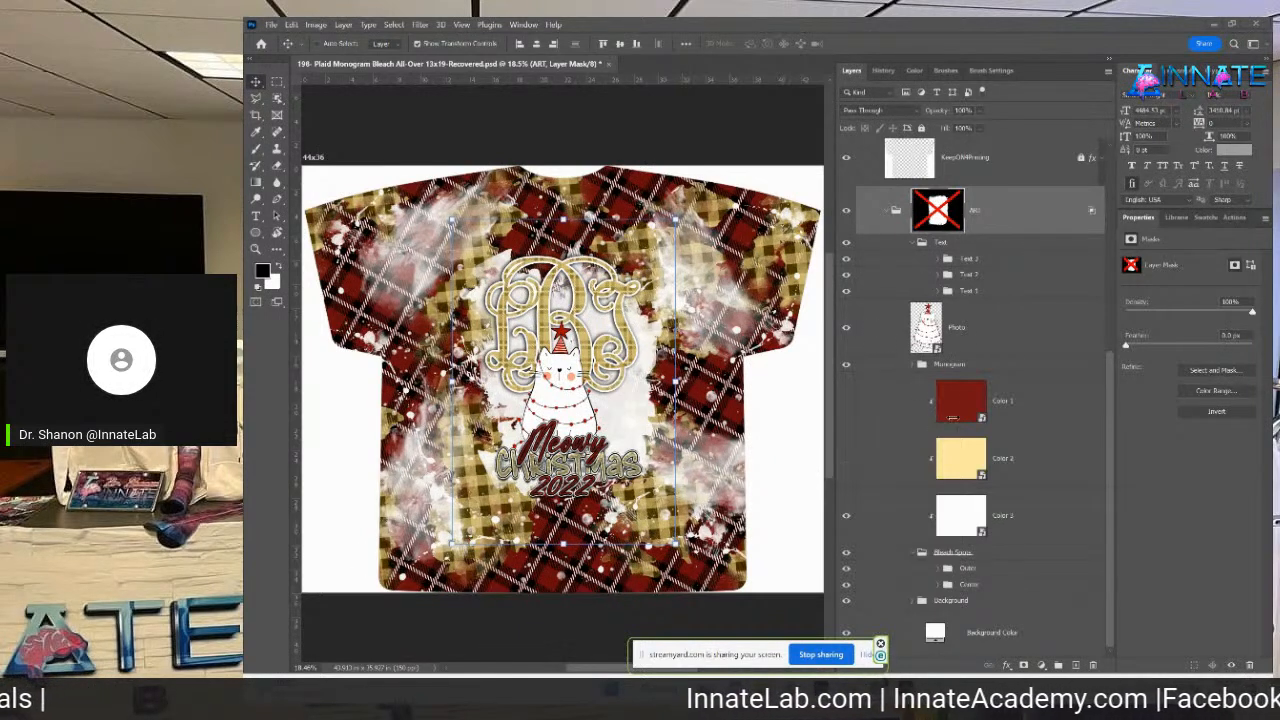
Save the shirt design as a PSD named "198- Plaid Monogram Bleach All-Over 13x19", keeping Maximize Compatibility on
click(1004, 400)
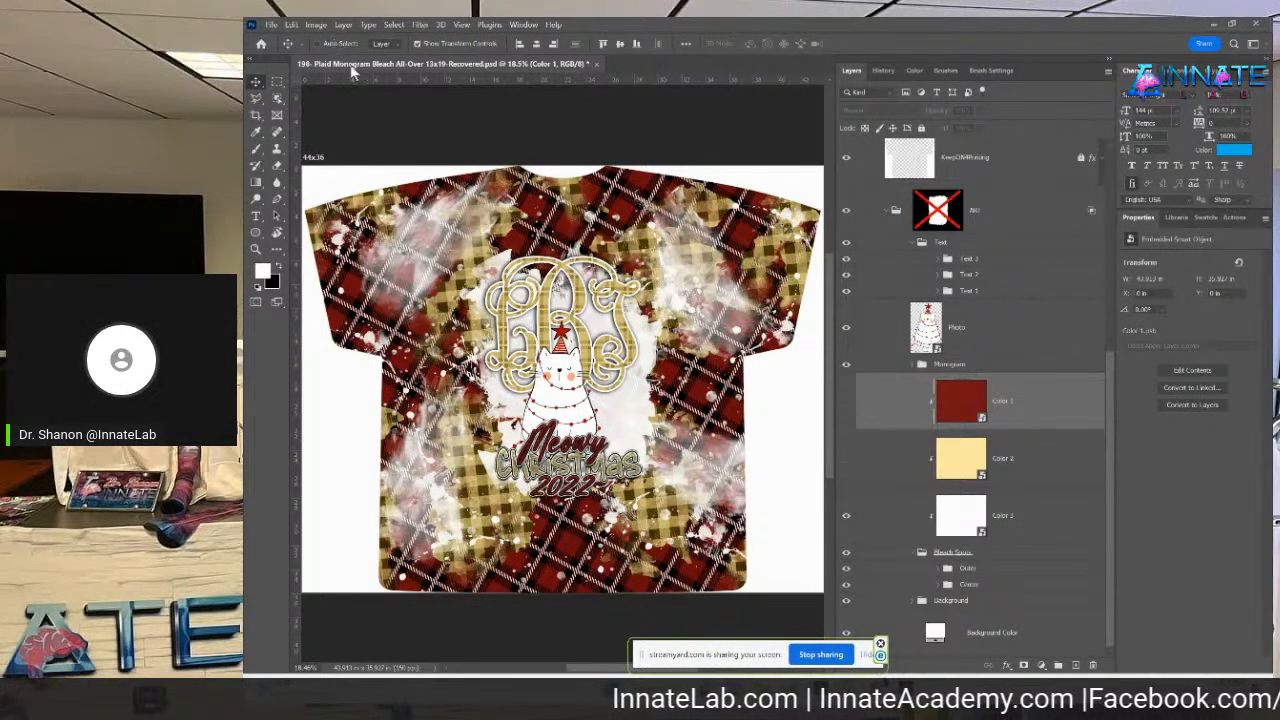
click(271, 24)
click(300, 173)
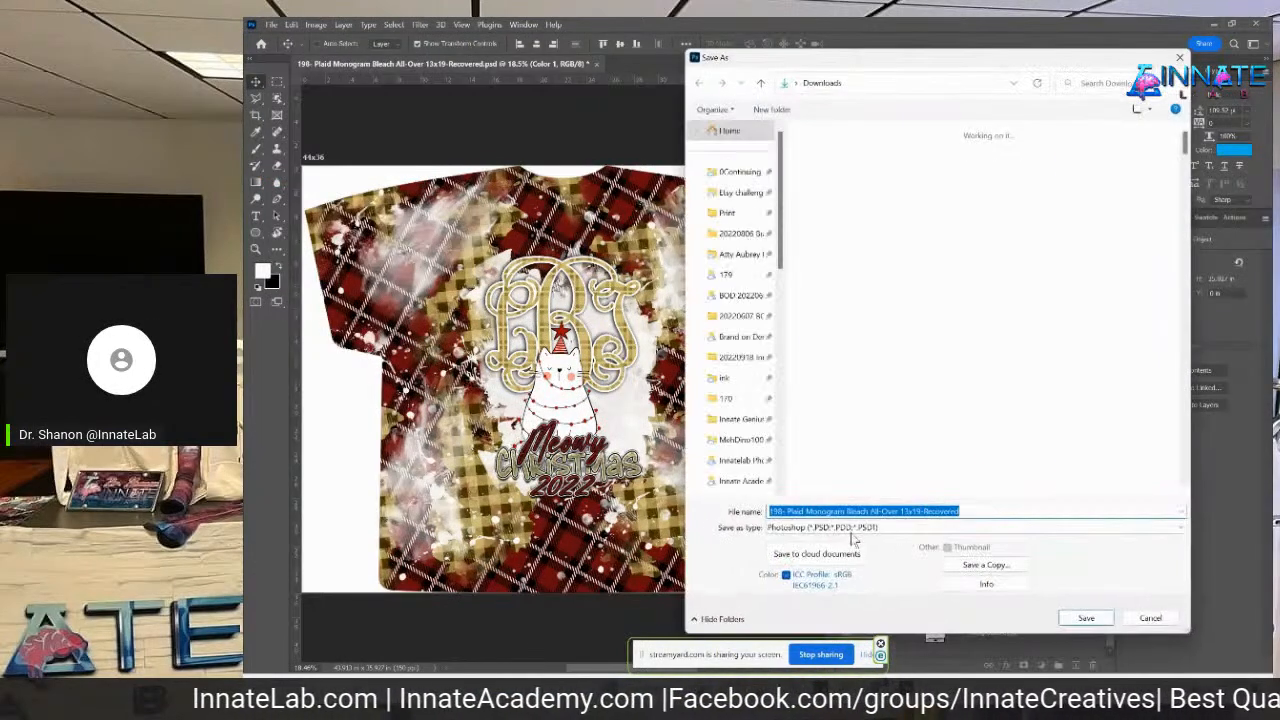
double_click(942, 510)
key(BackSpace)
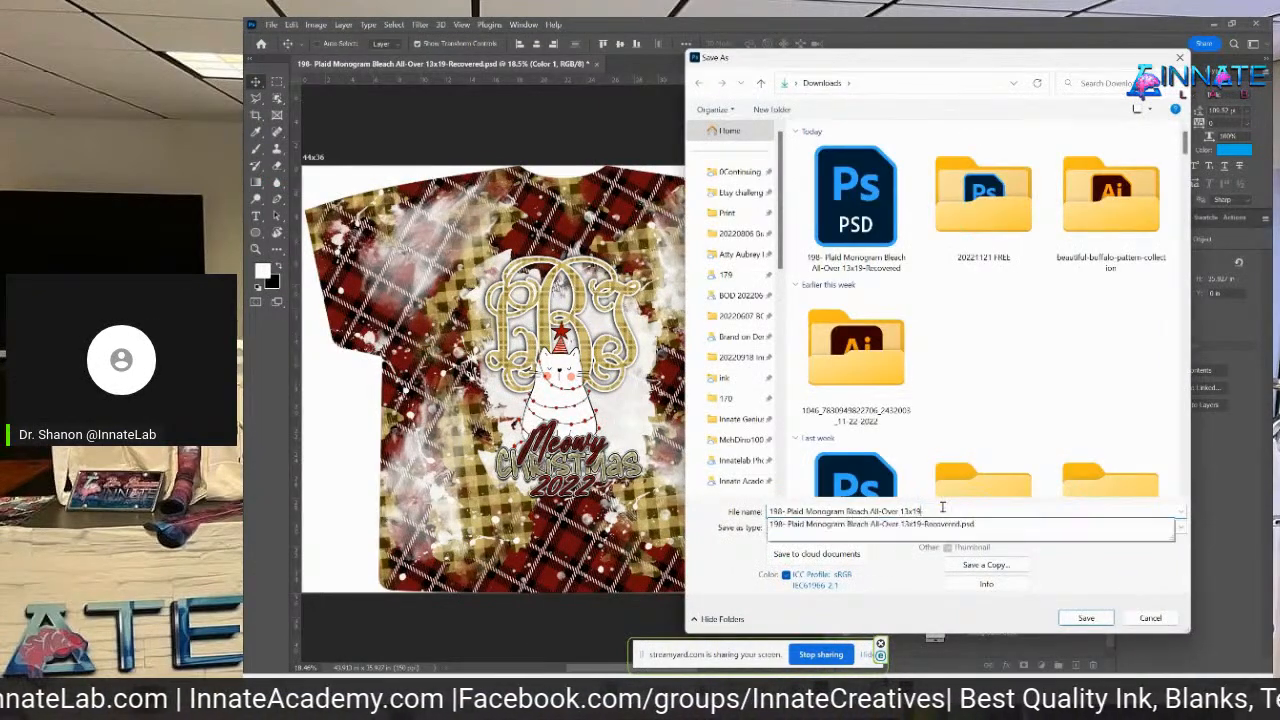
key(Return)
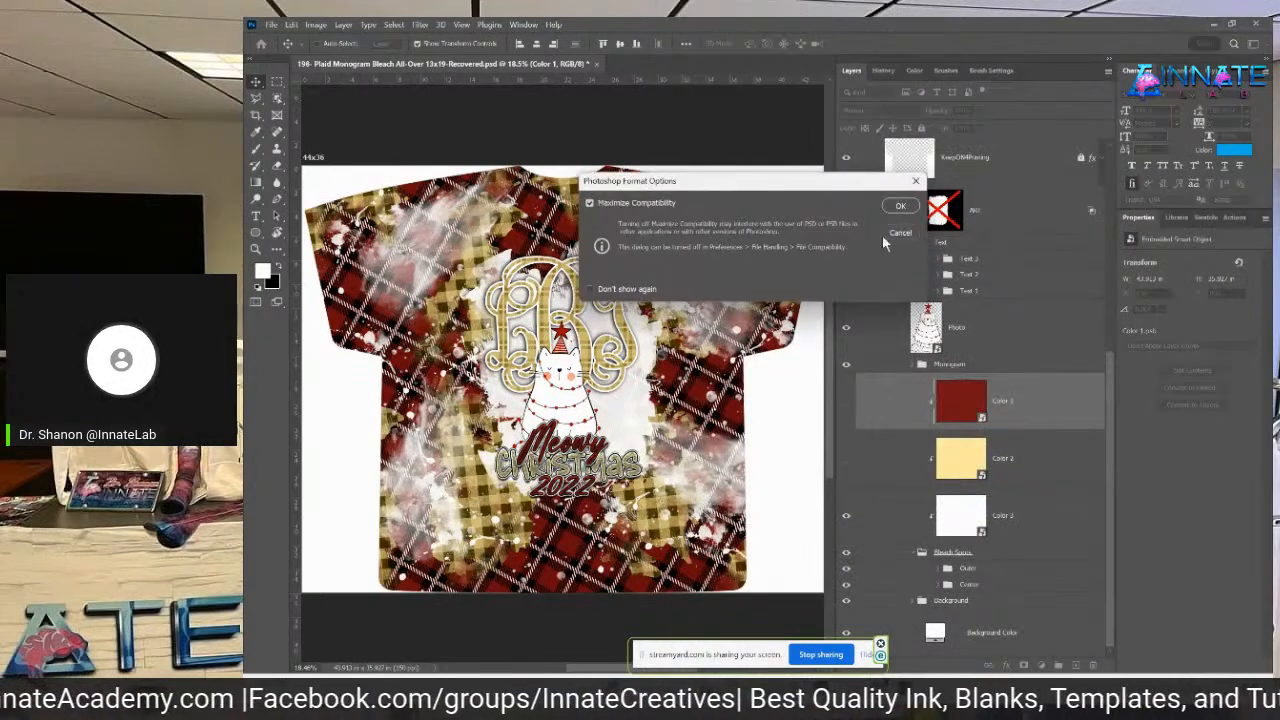
click(899, 207)
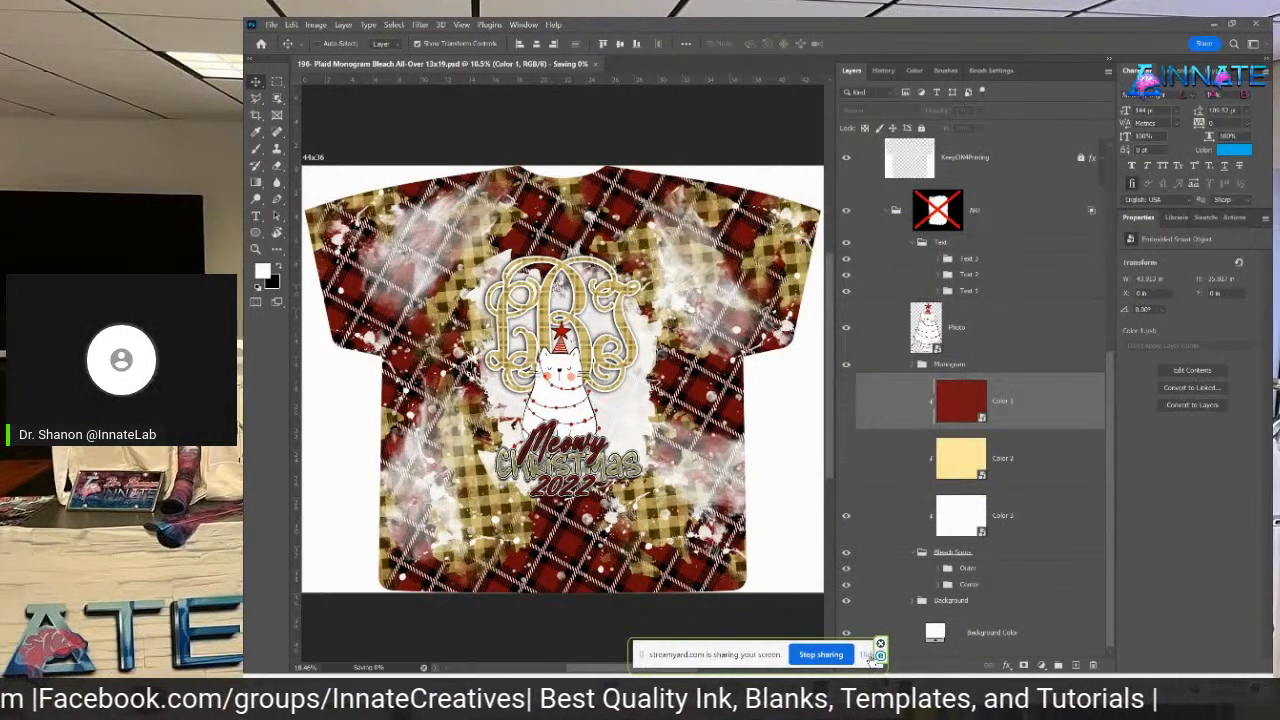
click(864, 657)
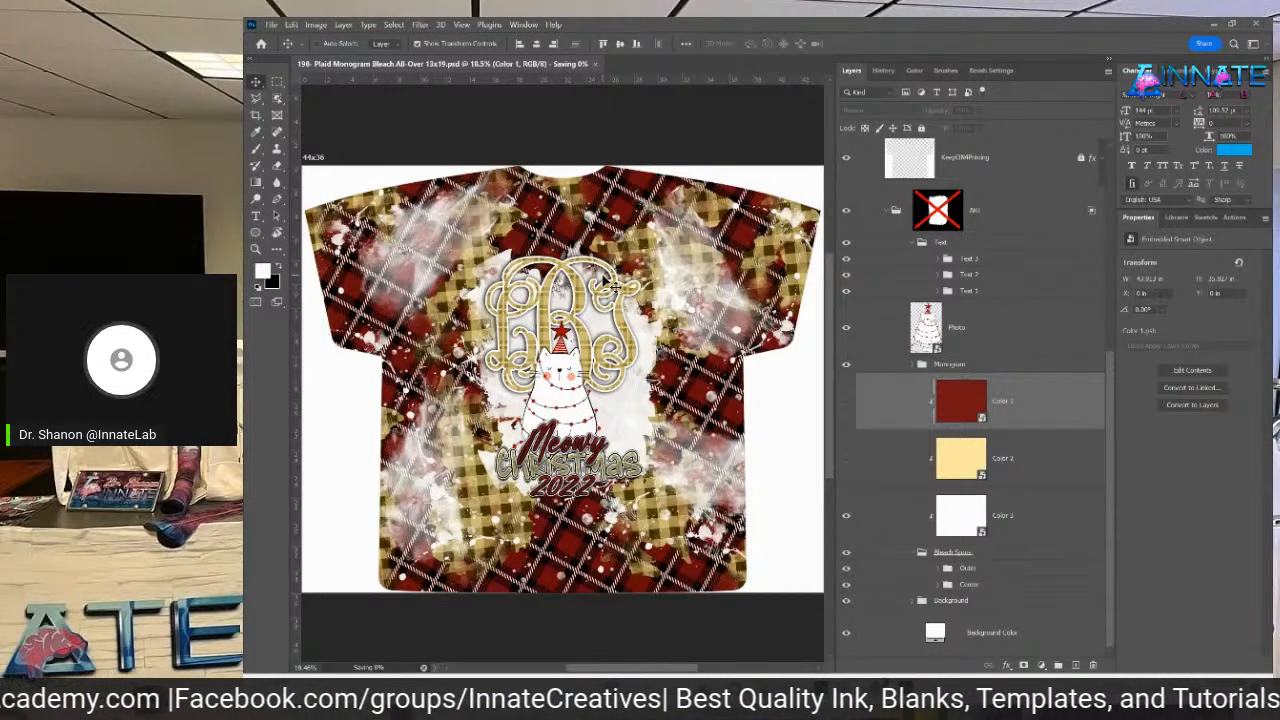
Select the Photo layer holding the Christmas cat and open its smart object contents
right_click(576, 396)
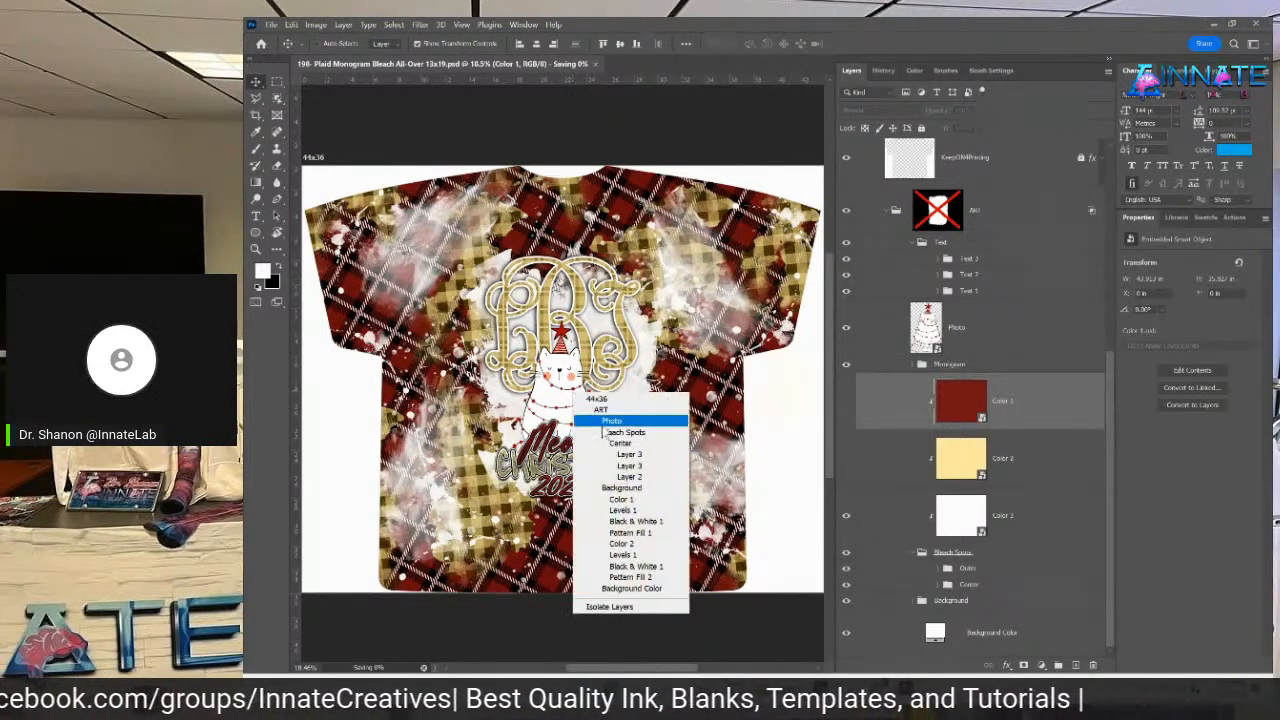
click(605, 421)
double_click(925, 330)
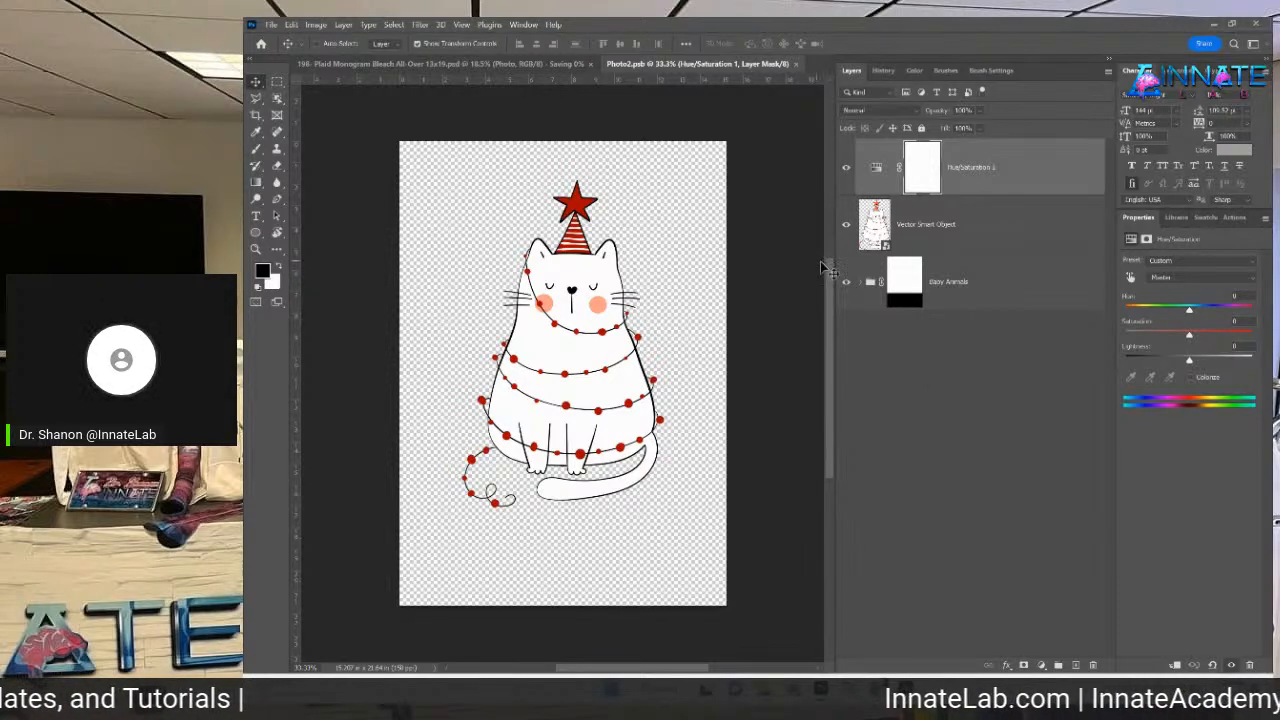
Hide the cat's Vector Smart Object layer and expand the Baby Animals group
click(846, 224)
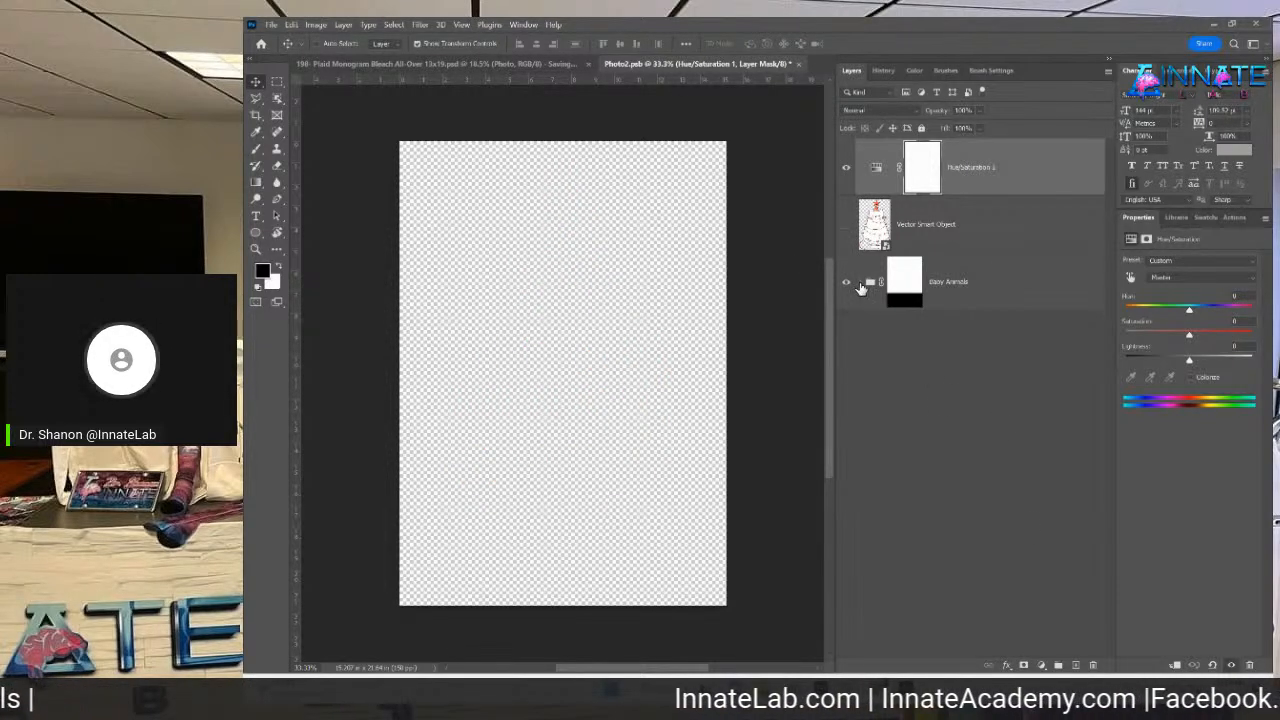
click(866, 283)
scroll(861, 288, down, 2)
click(846, 284)
click(846, 283)
scroll(852, 265, up, 2)
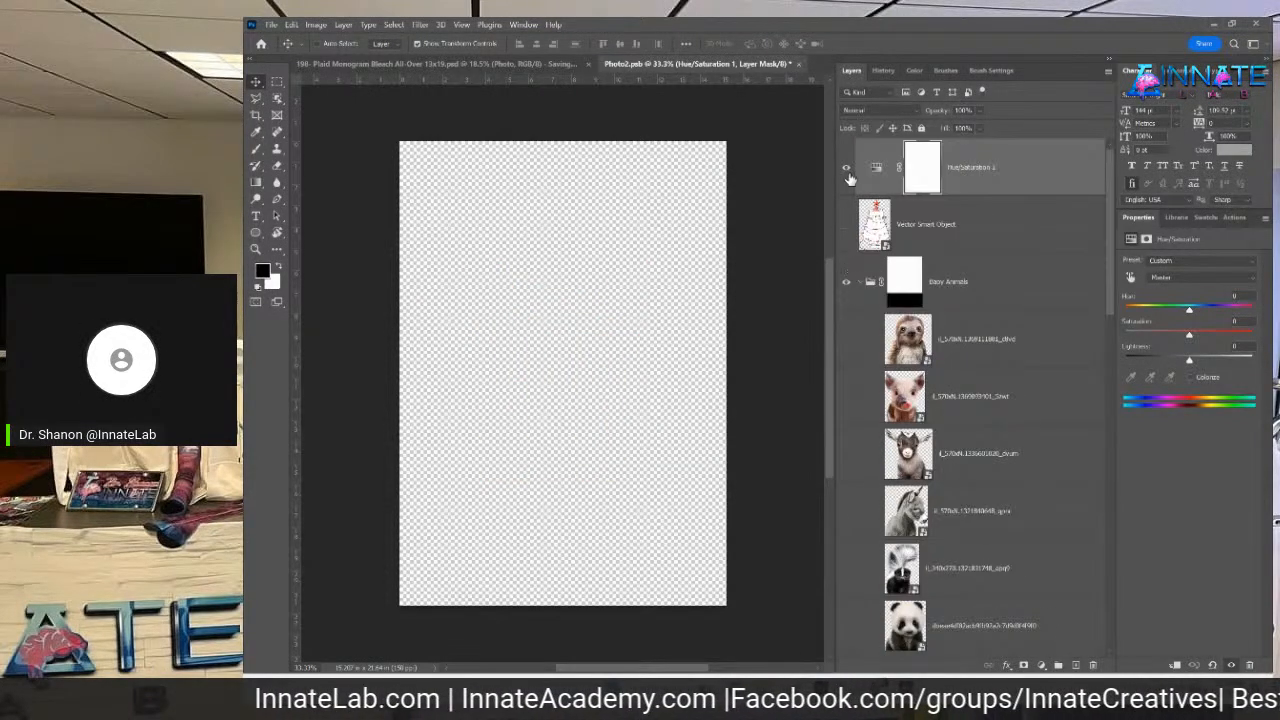
Clip the Hue/Saturation 1 adjustment to the cat's Vector Smart Object layer, check it with the cat shown, and hide the cat again
right_click(1012, 168)
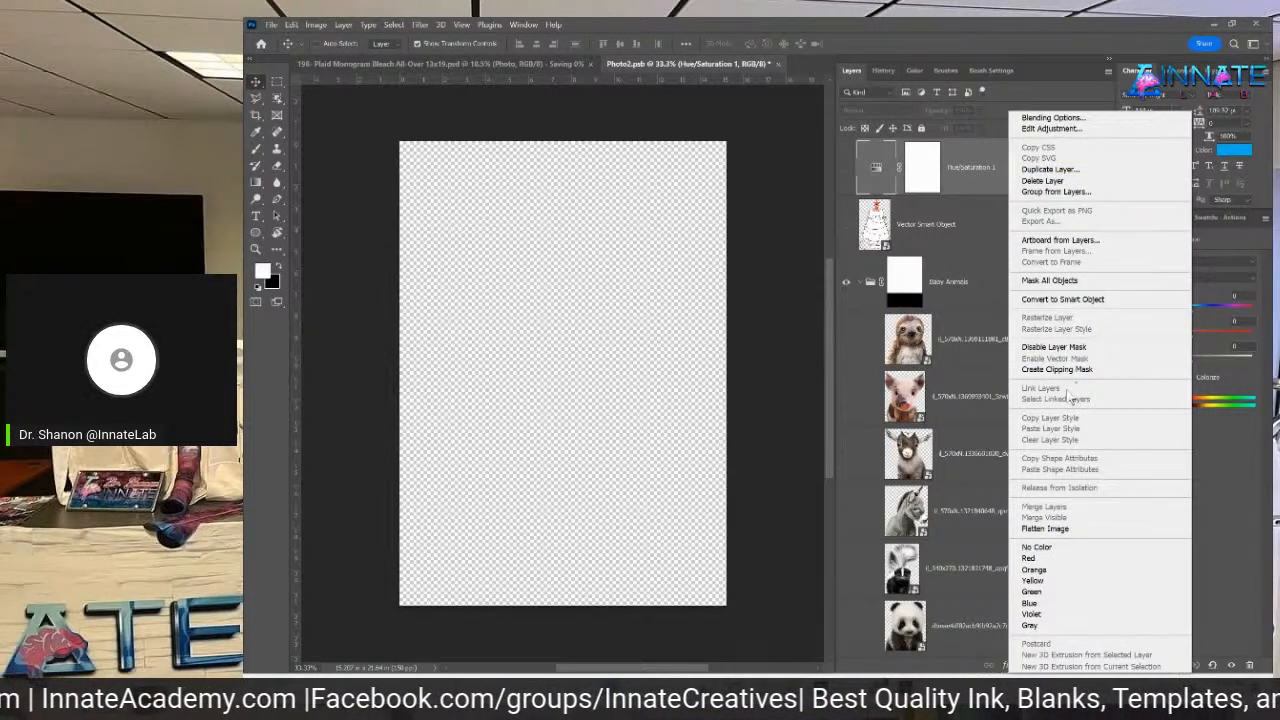
click(1060, 369)
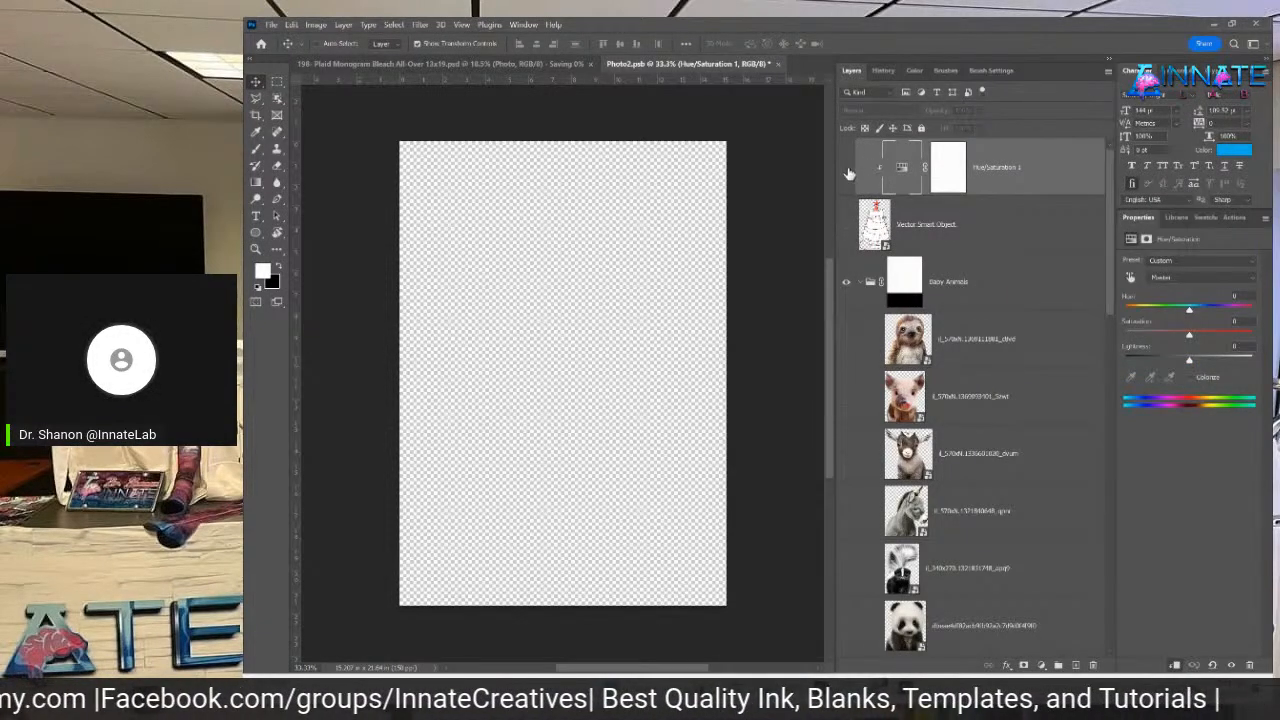
click(846, 227)
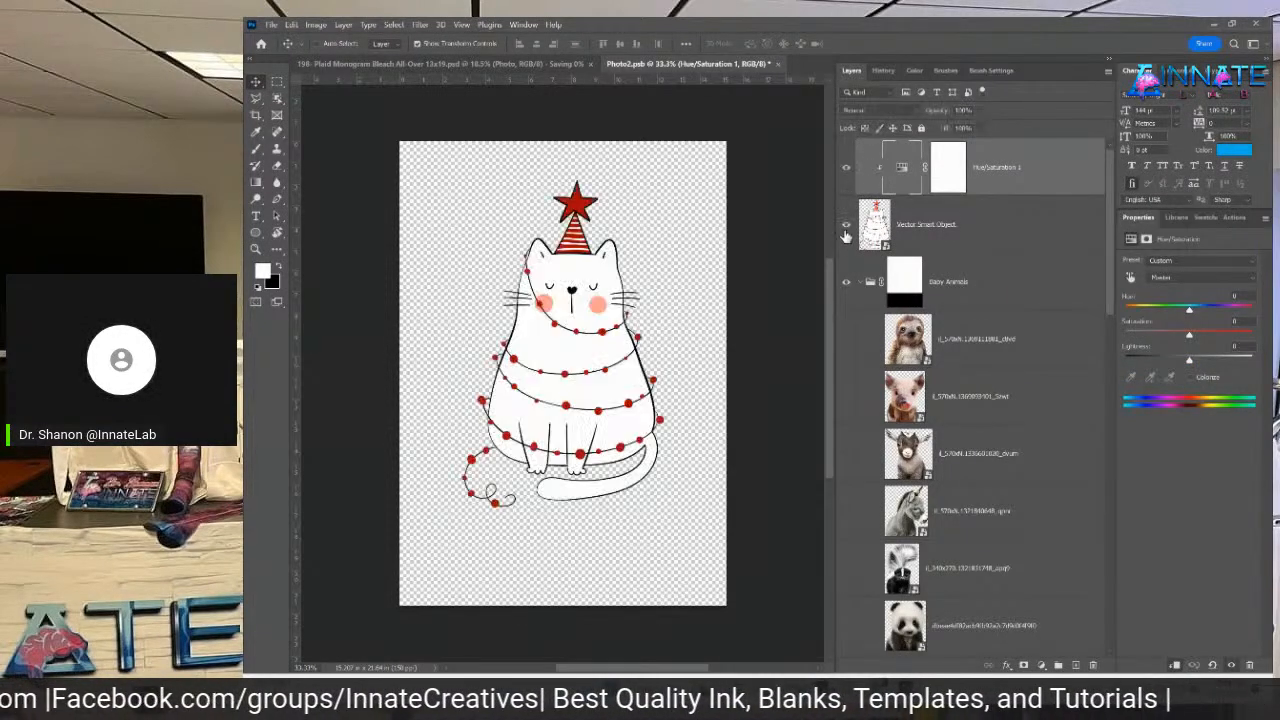
right_click(1016, 178)
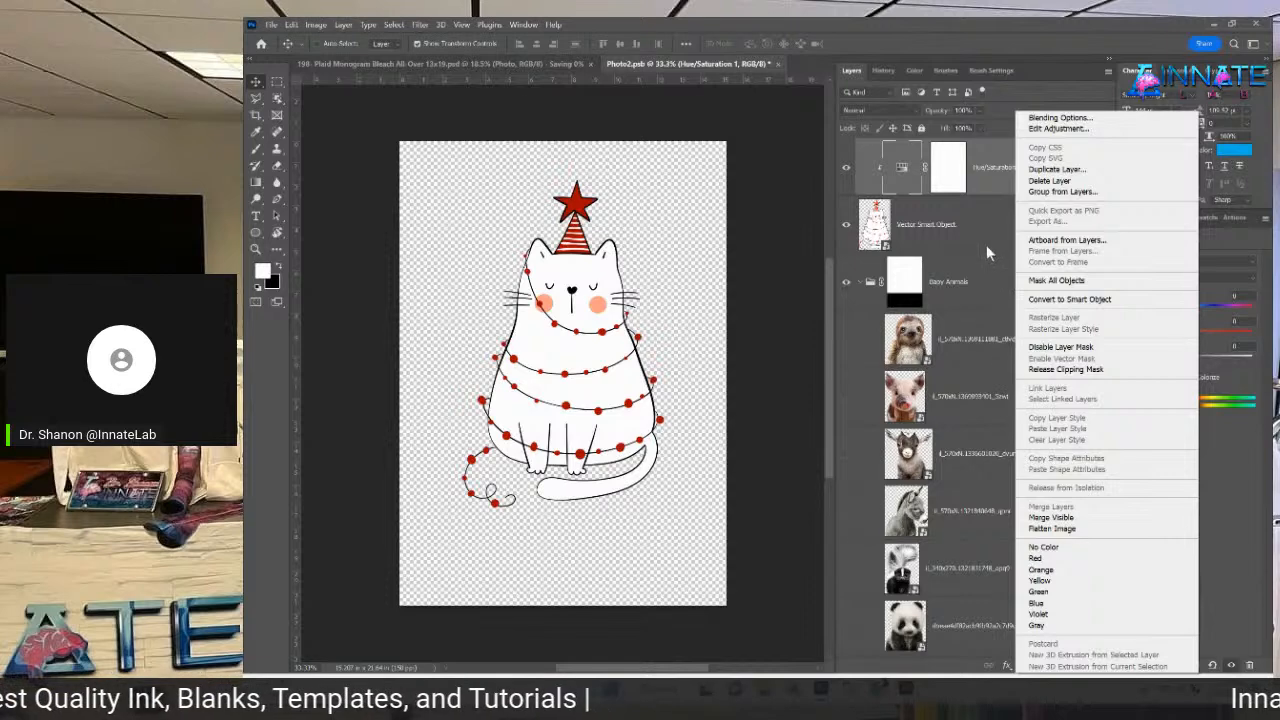
click(982, 238)
click(845, 226)
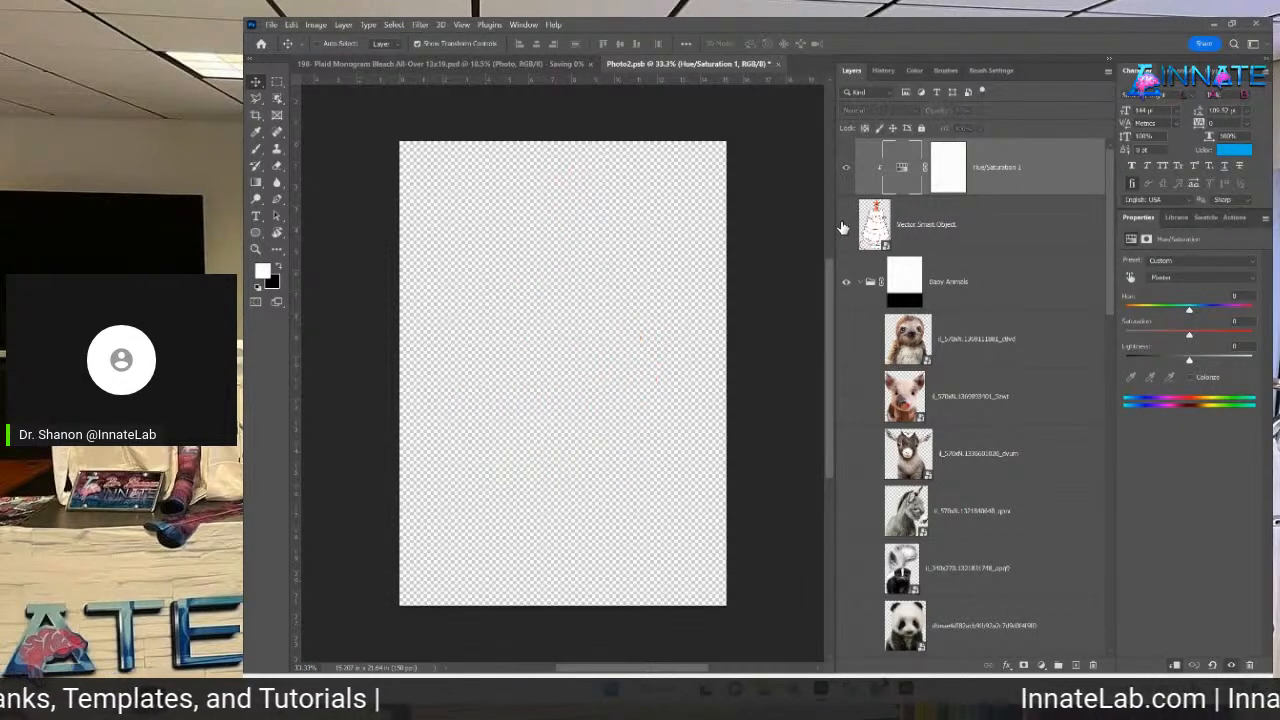
Preview the tiger and the lion cub in the Baby Animals group, leaving only the tiger shown with its layer selected
scroll(857, 357, down, 7)
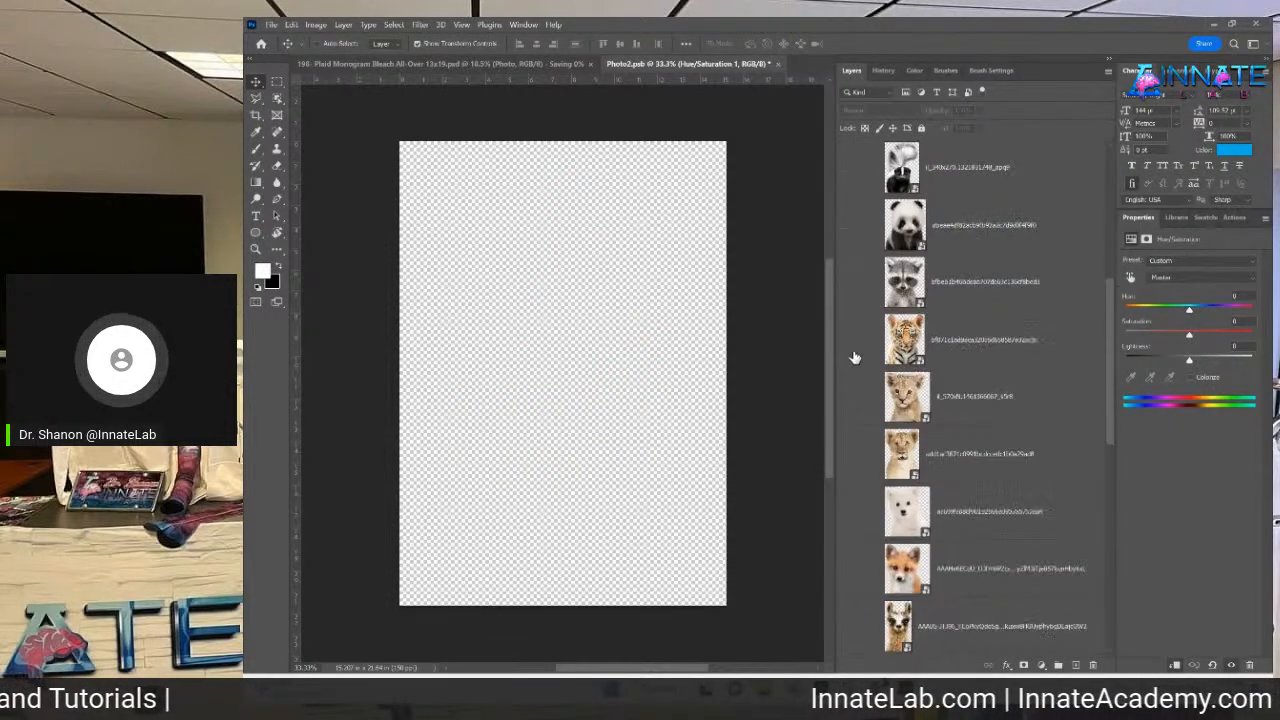
click(846, 342)
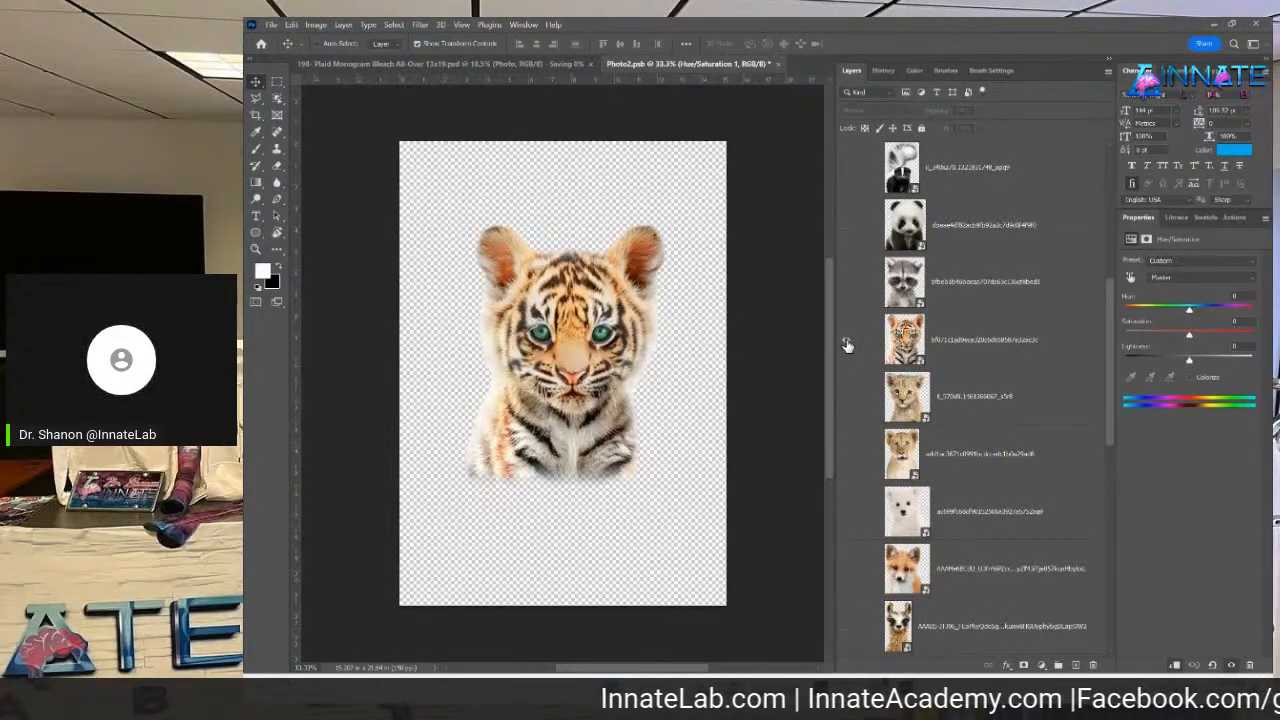
click(846, 342)
click(846, 398)
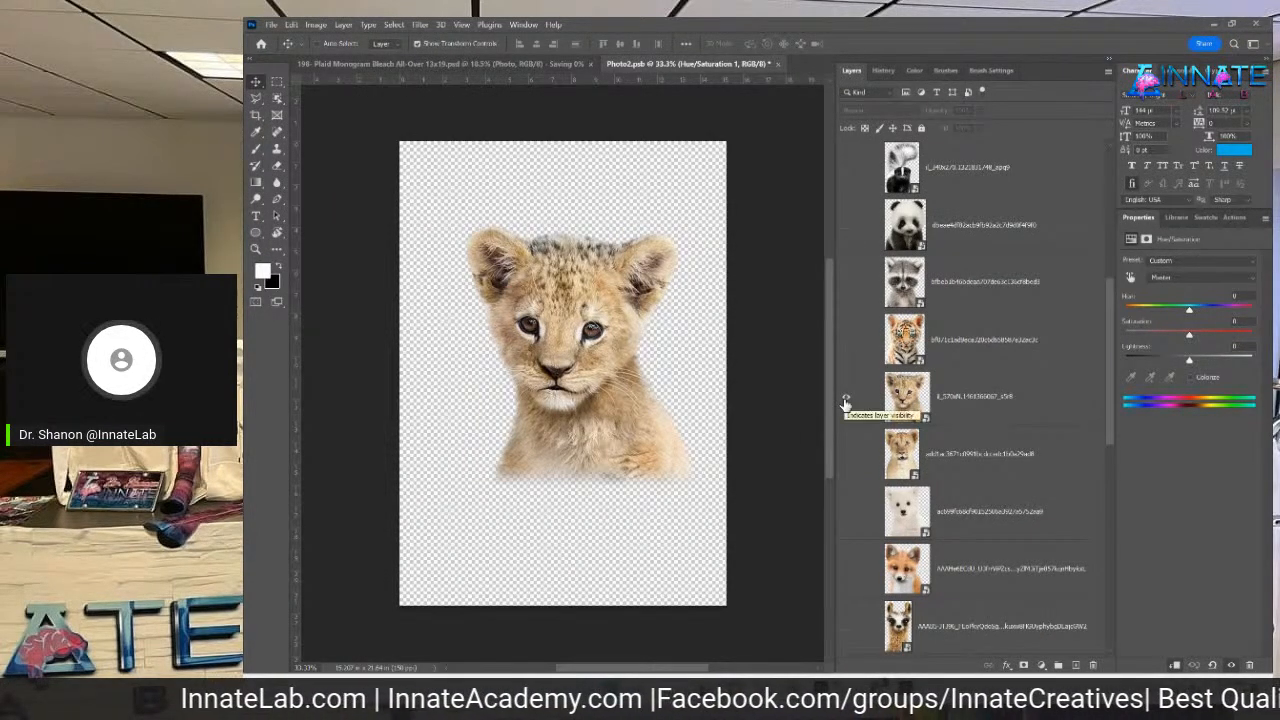
click(846, 398)
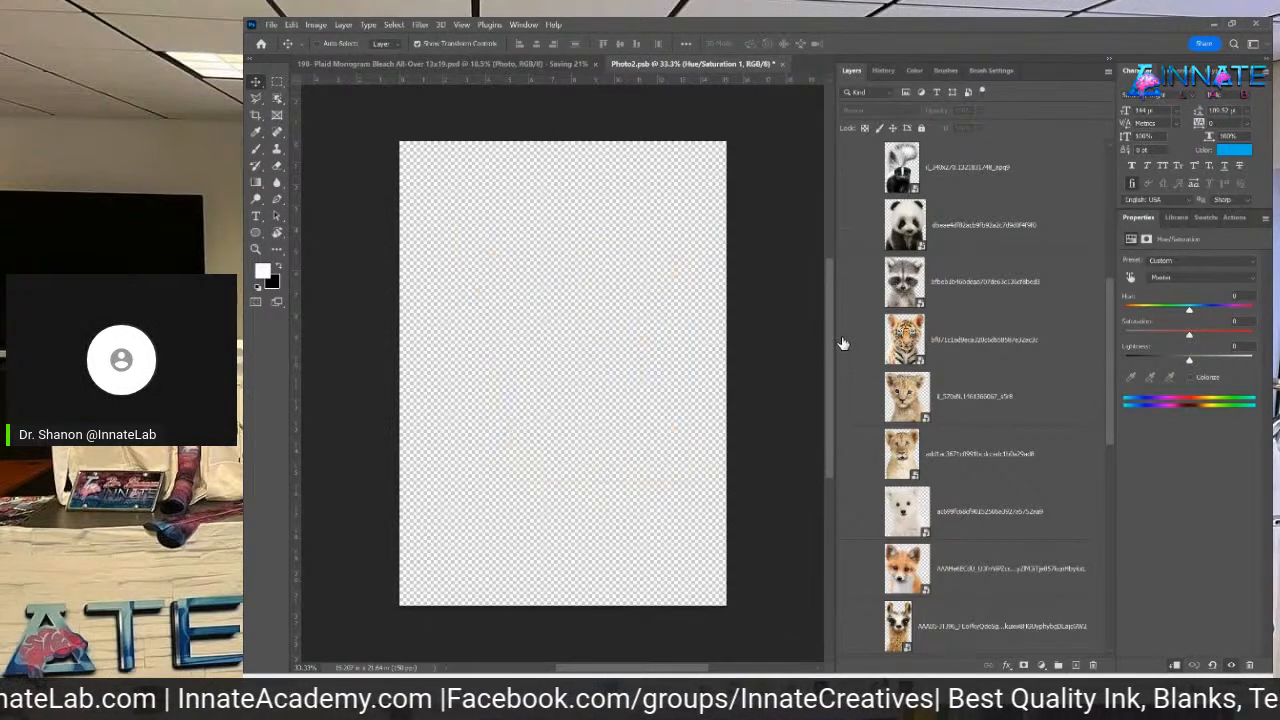
click(846, 342)
click(965, 345)
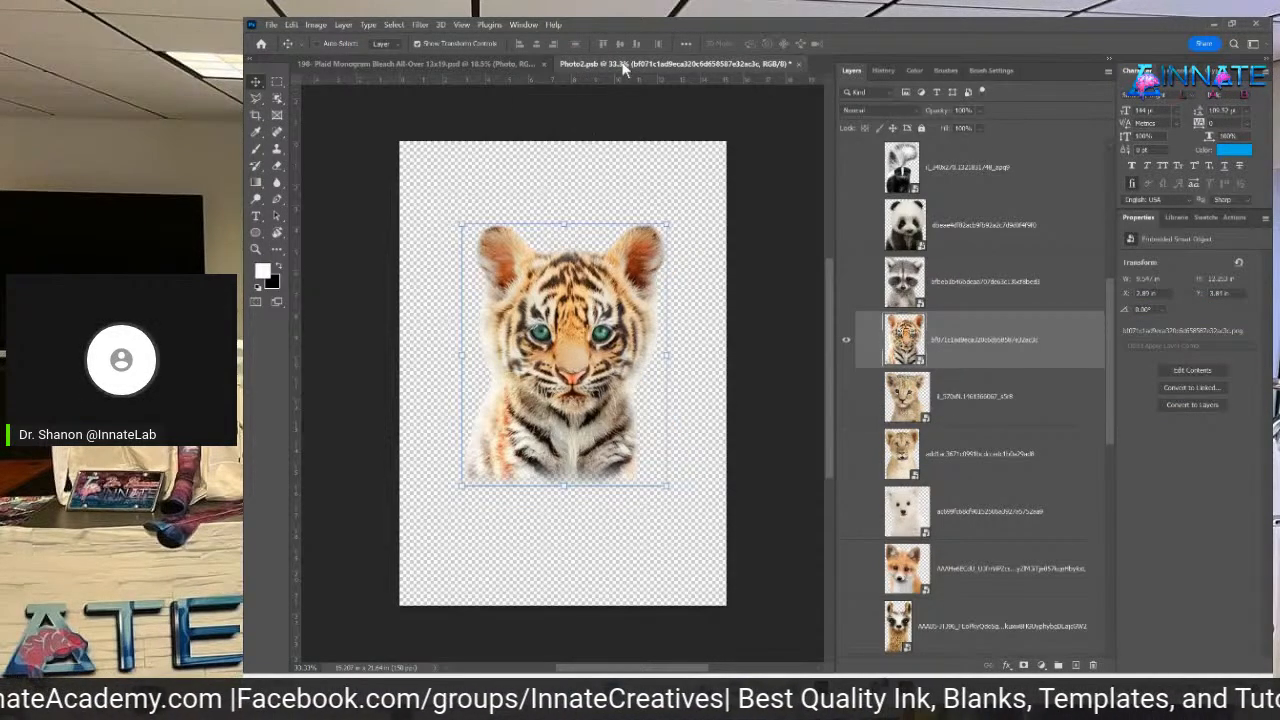
Show the dark-eyed llama layer in place of the tiger and close Photo2.psb, saving the changes
scroll(940, 370, down, 6)
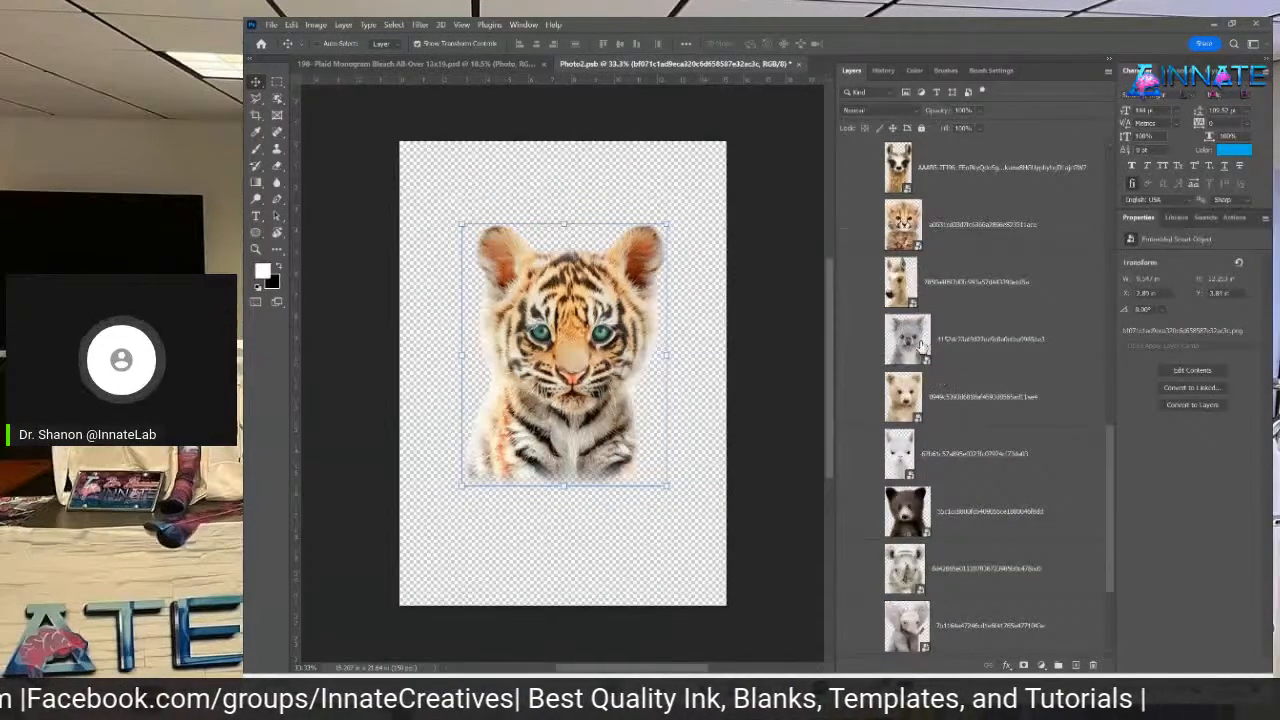
scroll(920, 265, up, 1)
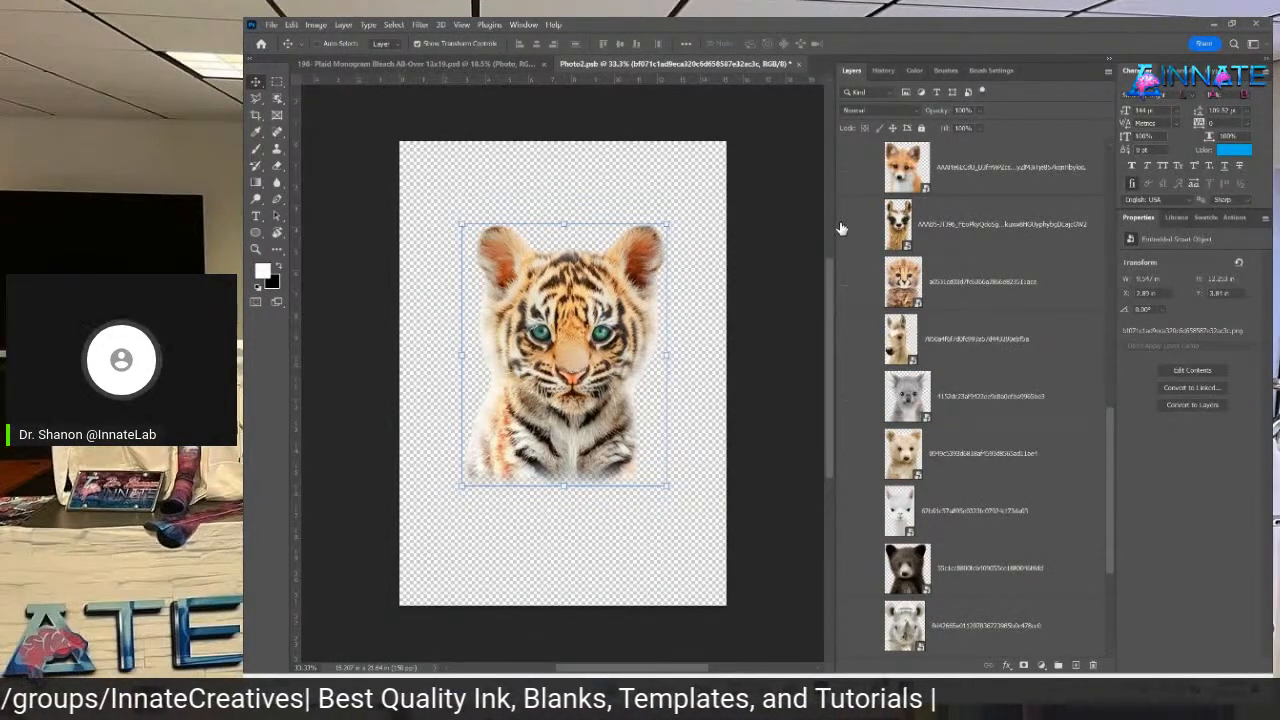
click(846, 225)
scroll(850, 230, up, 6)
click(846, 282)
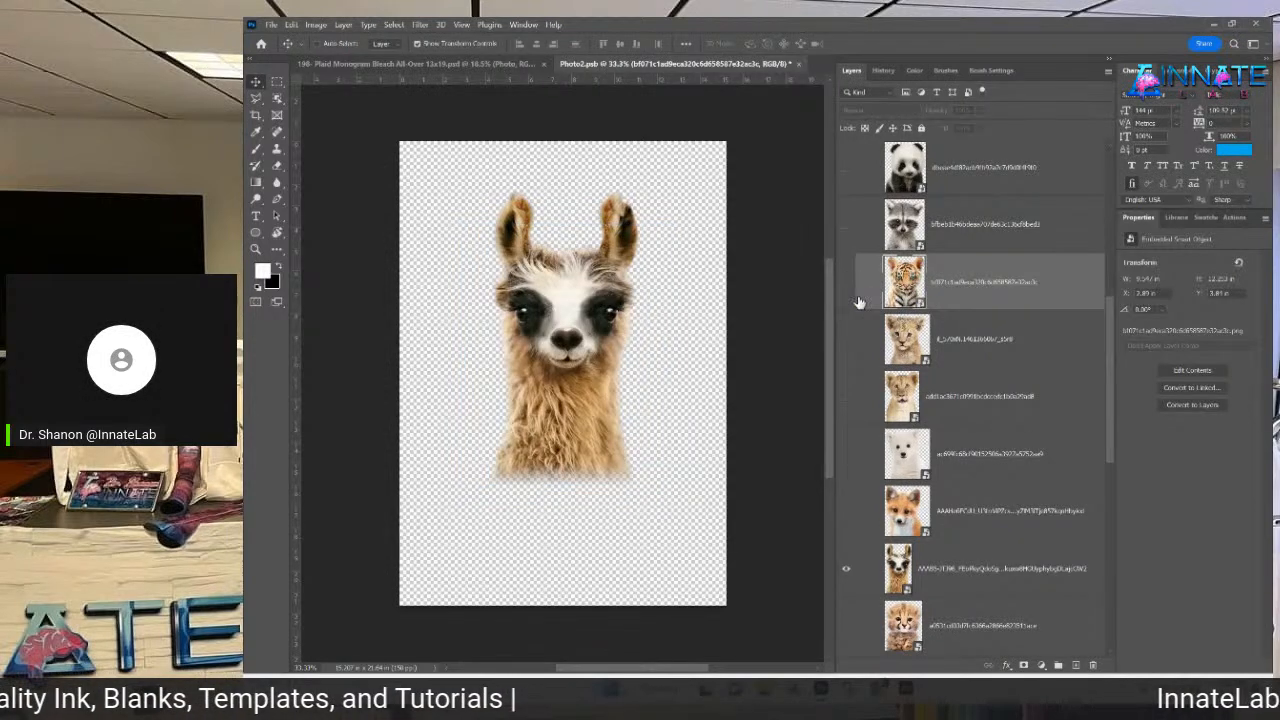
scroll(852, 275, down, 6)
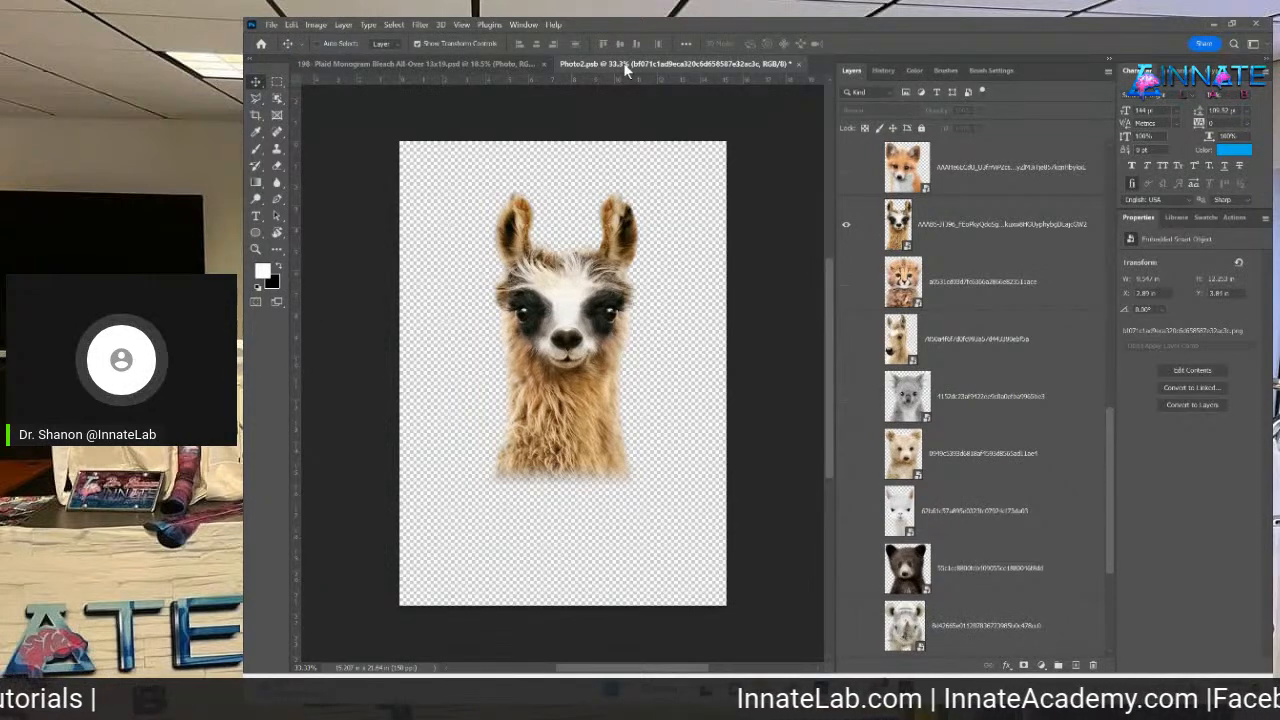
click(798, 64)
click(740, 276)
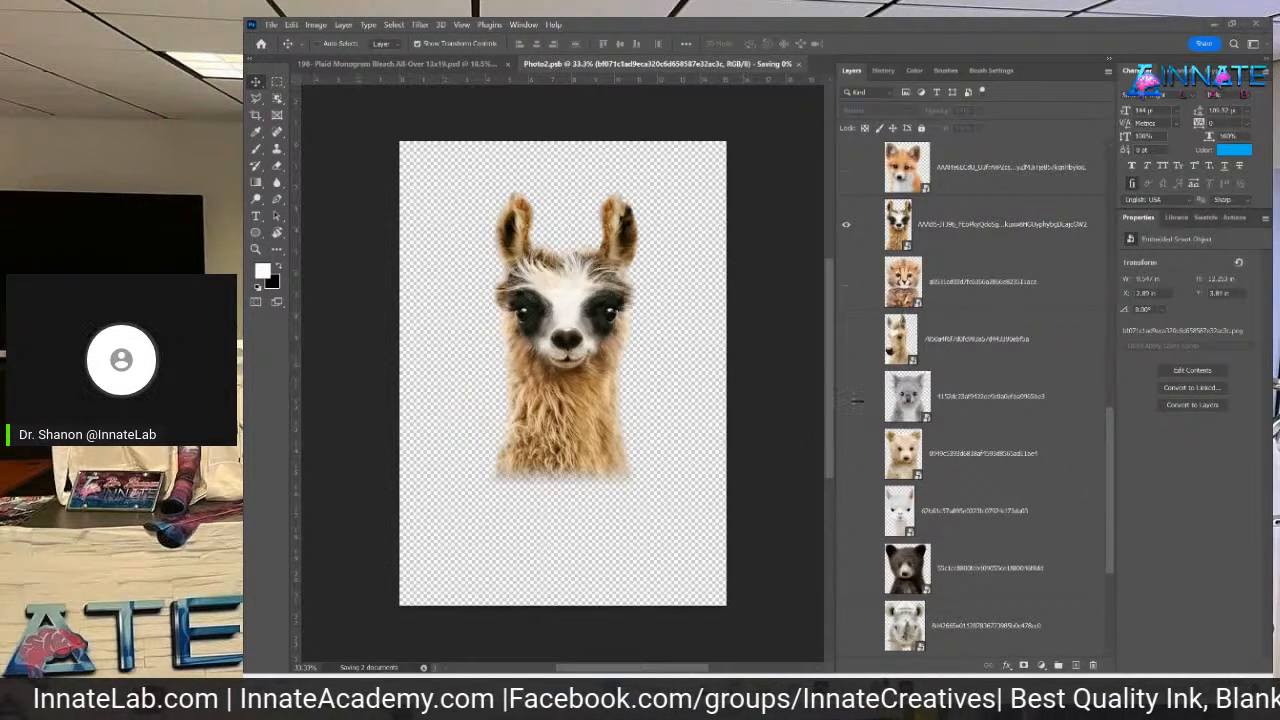
Swap the llama for the tiger in the Baby Animals group, collapse the group, and request closing Photo2.psb once saving completes
click(846, 225)
scroll(857, 245, up, 2)
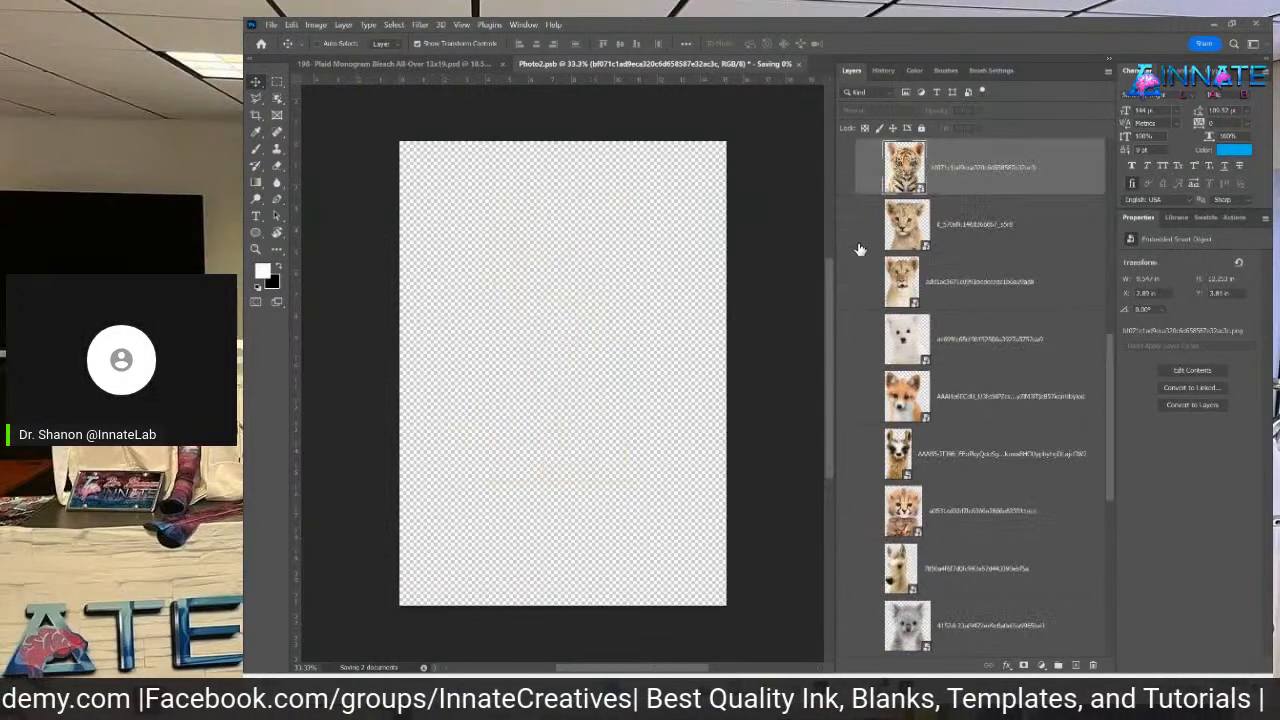
click(846, 167)
scroll(947, 268, up, 2)
scroll(948, 270, up, 3)
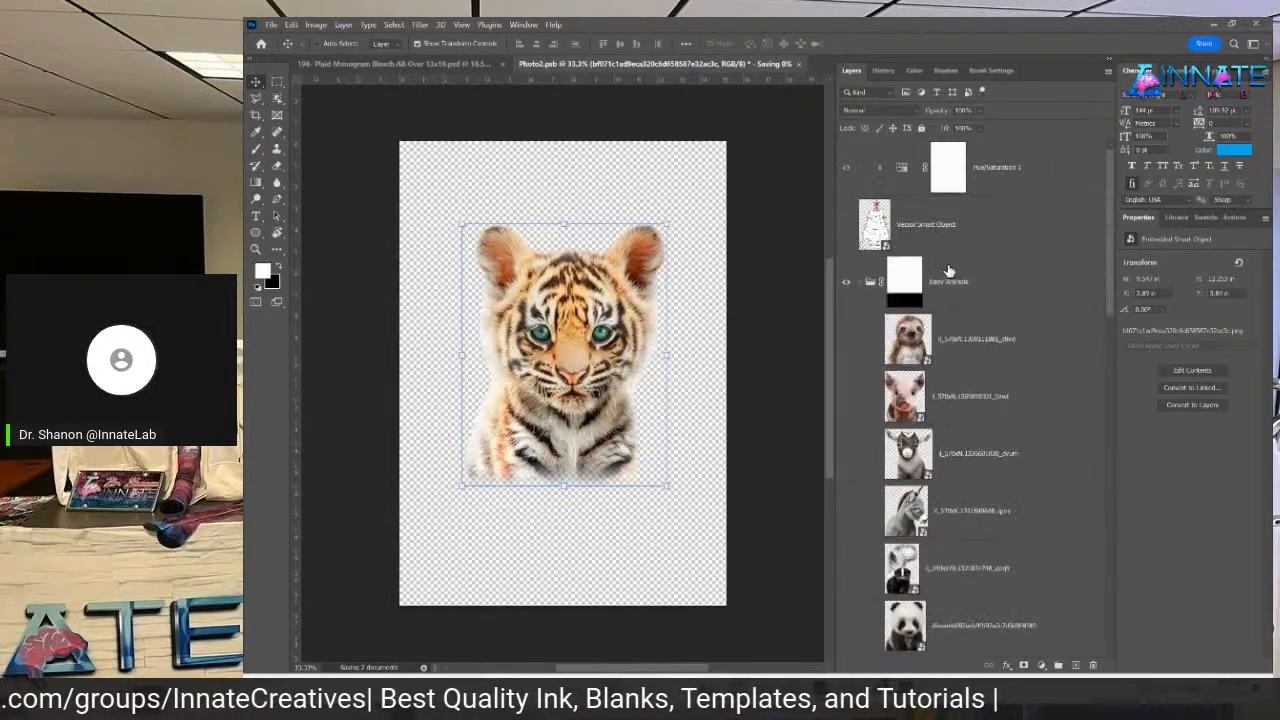
click(860, 282)
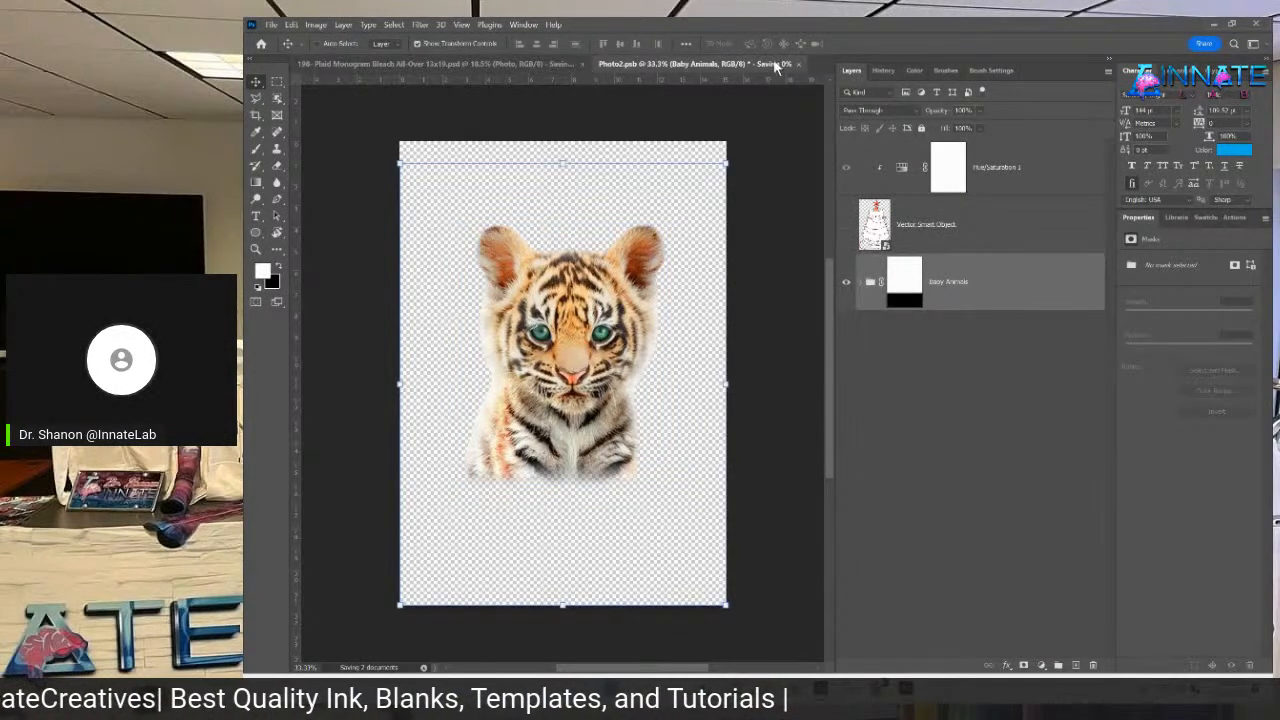
click(799, 63)
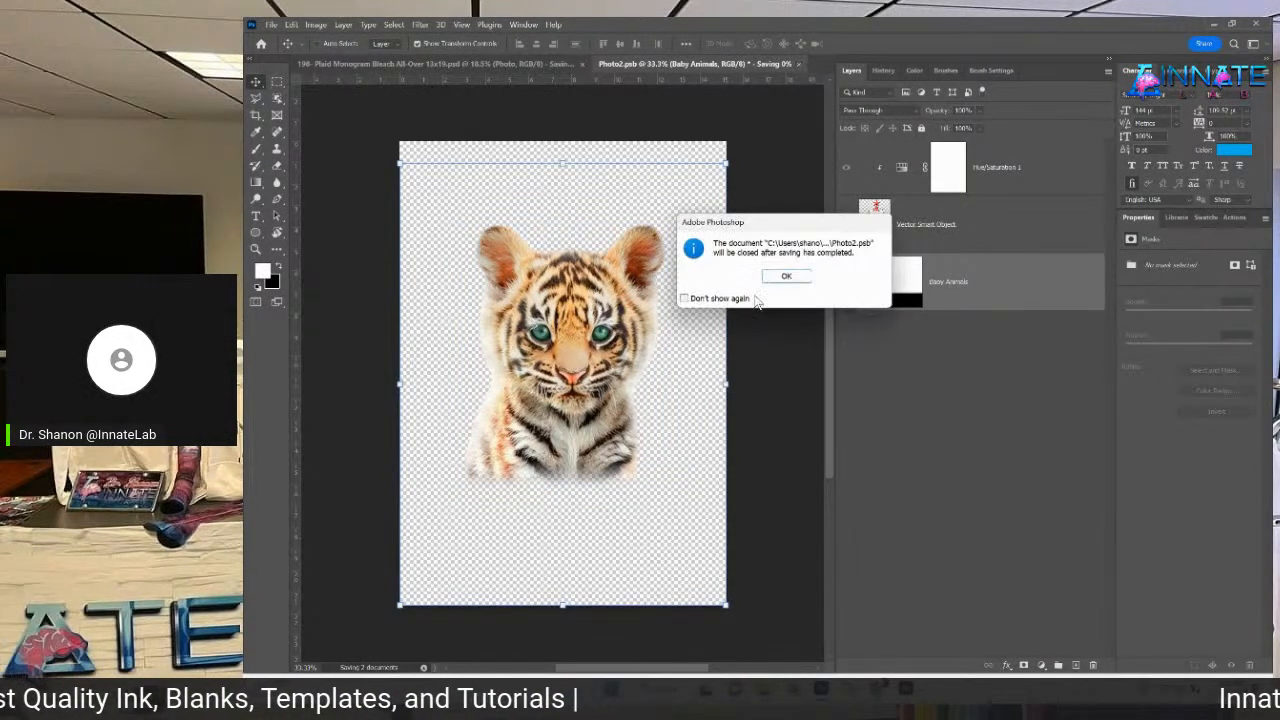
click(786, 279)
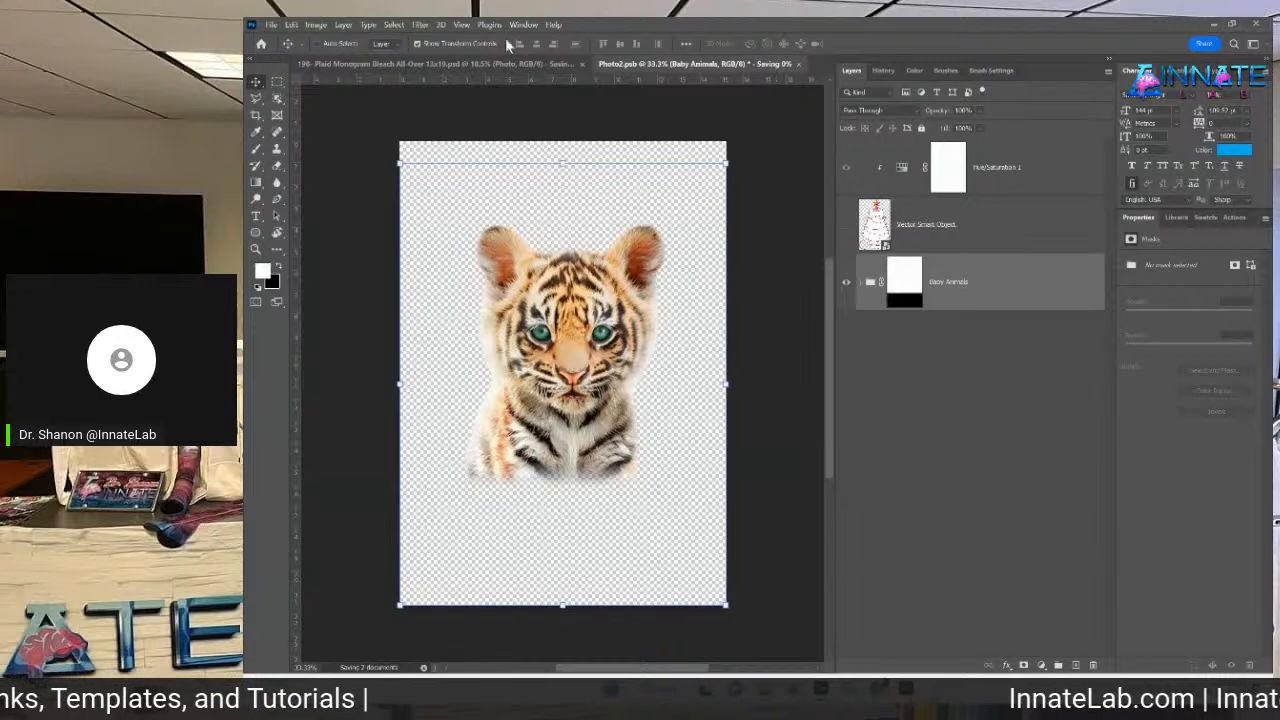
Check the photo on the shirt in the main 13x19 document and return to Photo2.psb
click(511, 64)
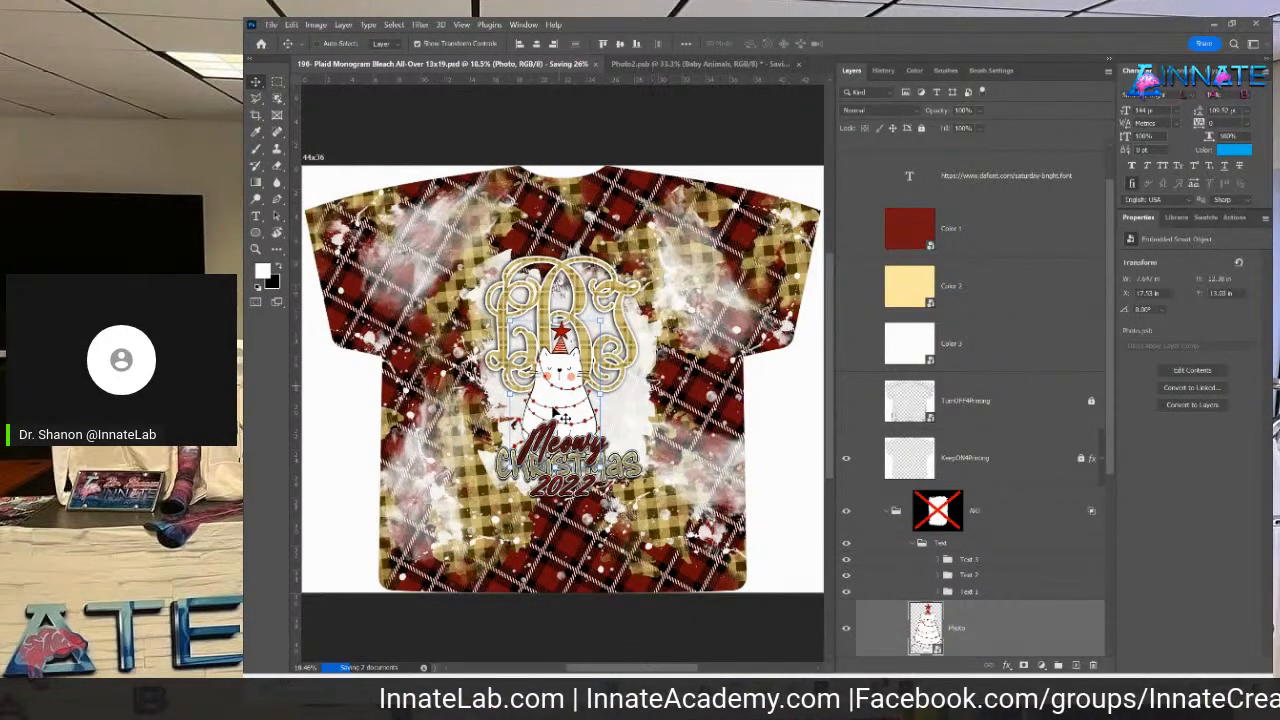
click(688, 68)
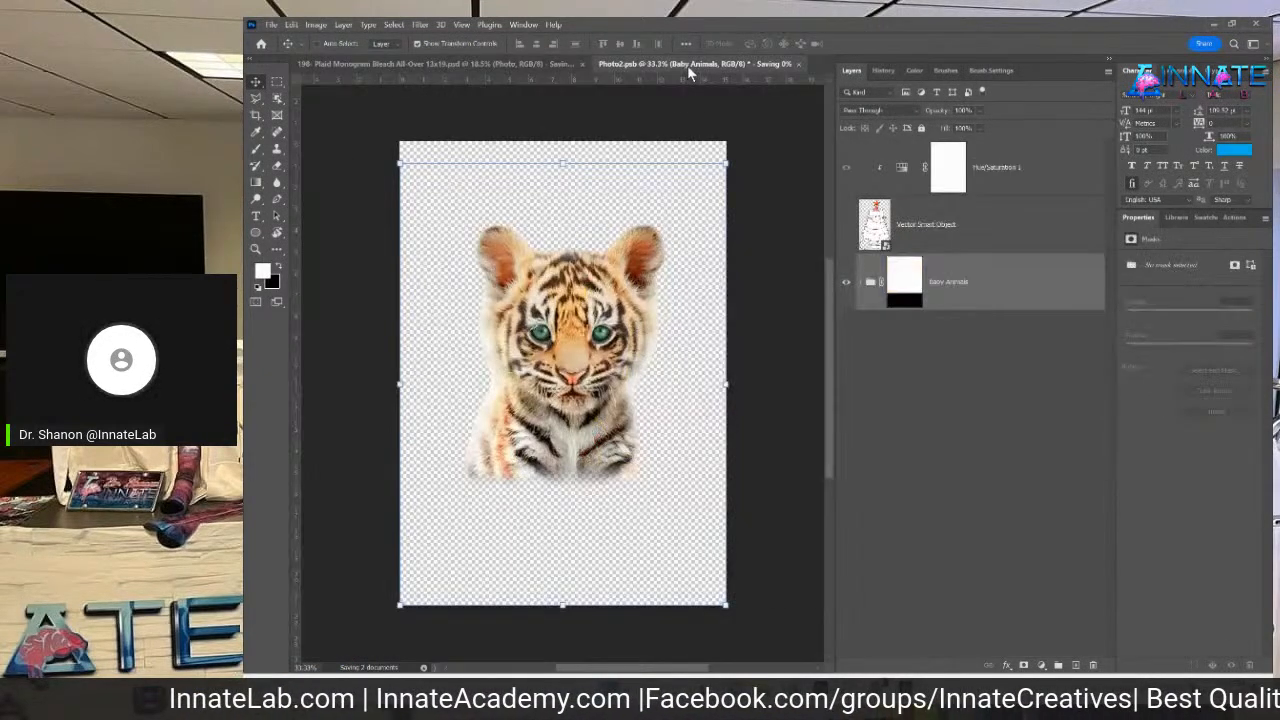
click(912, 523)
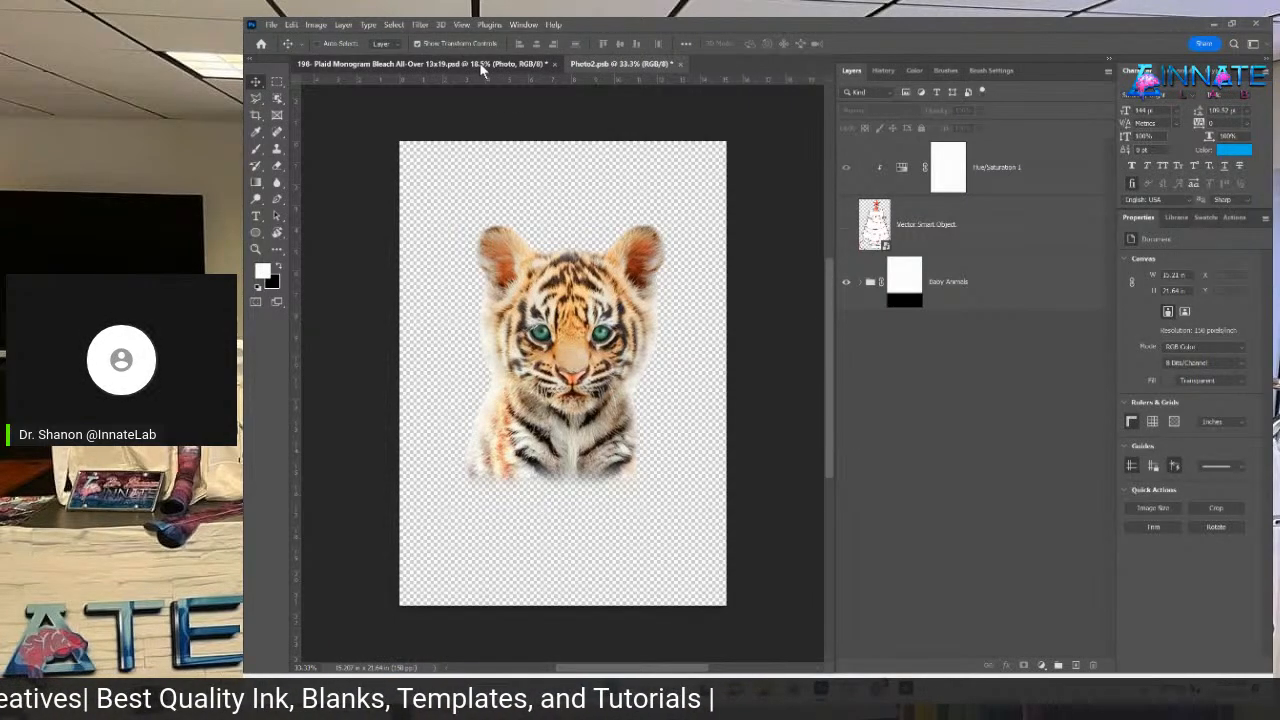
click(479, 62)
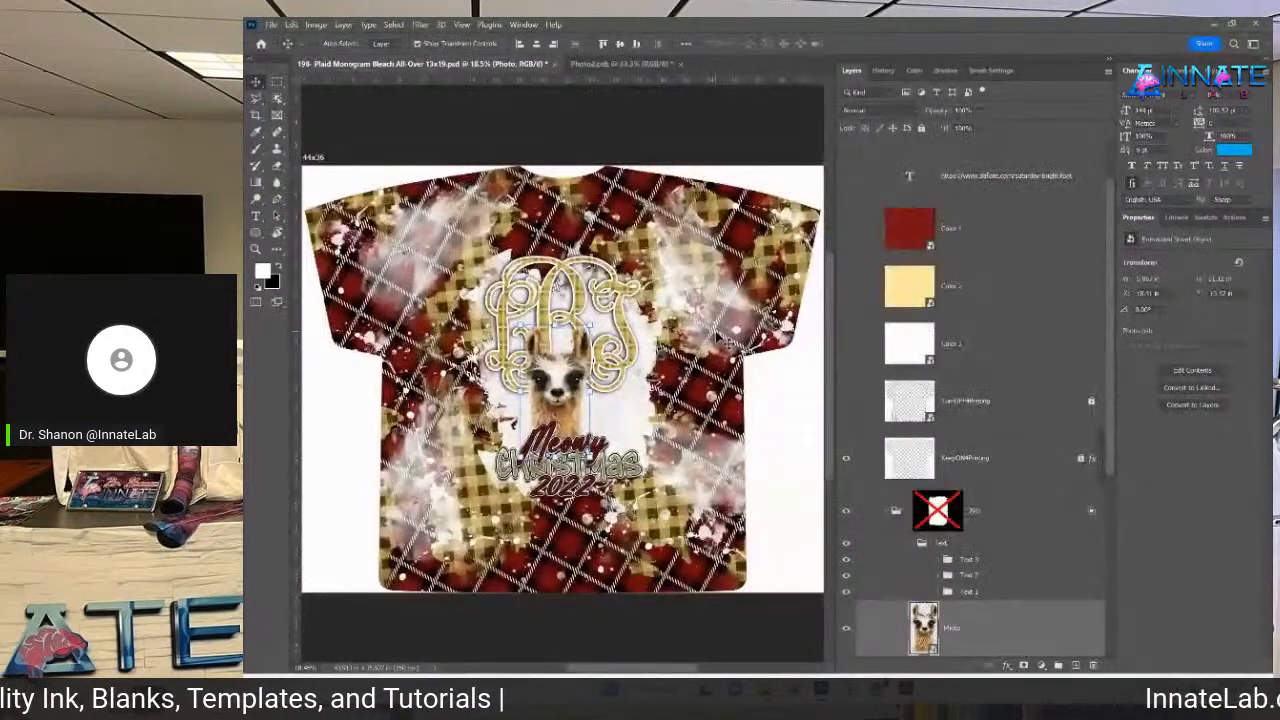
click(600, 64)
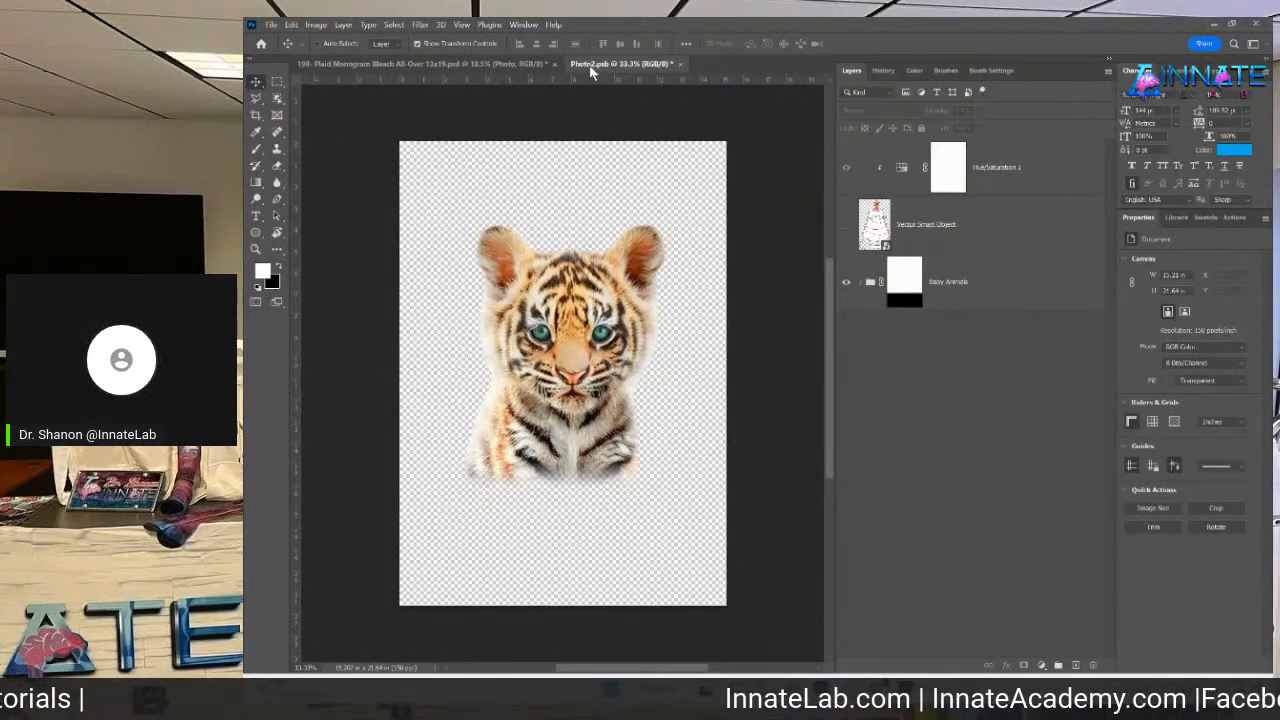
Save Photo2.psb, return to the shirt document and move the tiger photo slightly right and up, centering it under the monogram
key(ctrl+s)
click(509, 63)
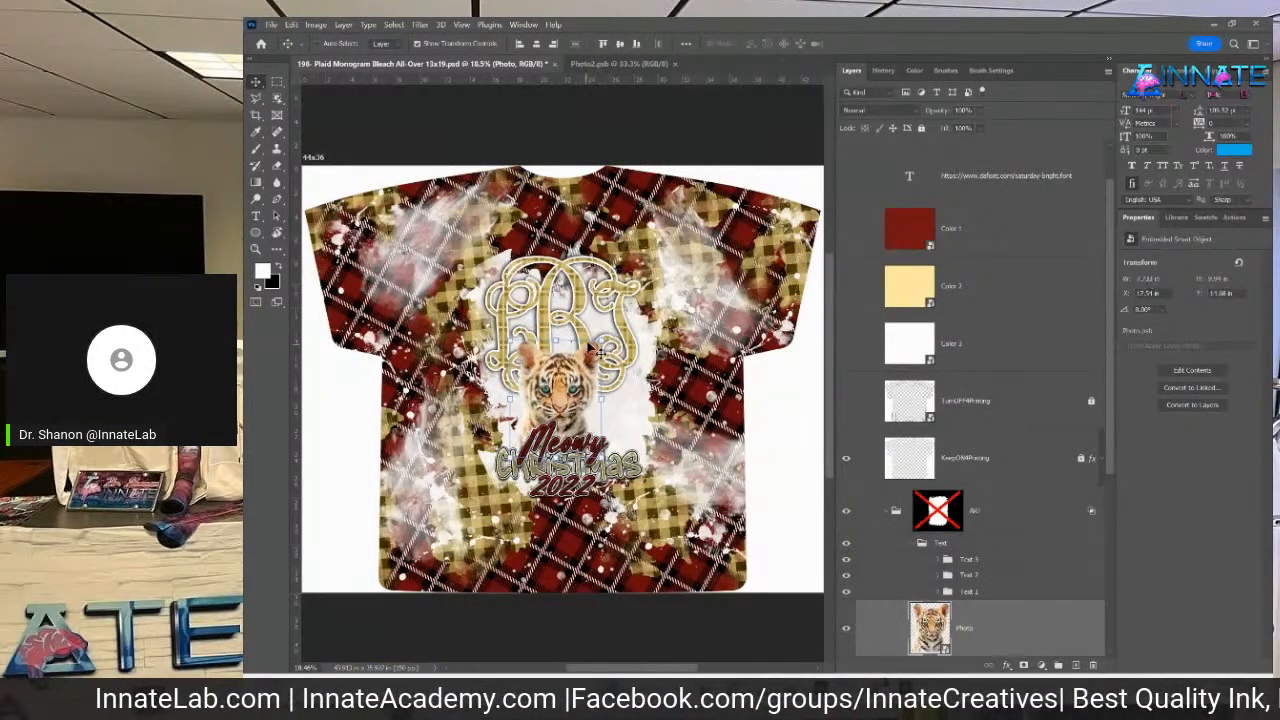
right_click(564, 394)
click(556, 397)
drag(557, 398, 587, 378)
Select the Monogram group from the artwork and expand it to locate its initials text layer
right_click(594, 323)
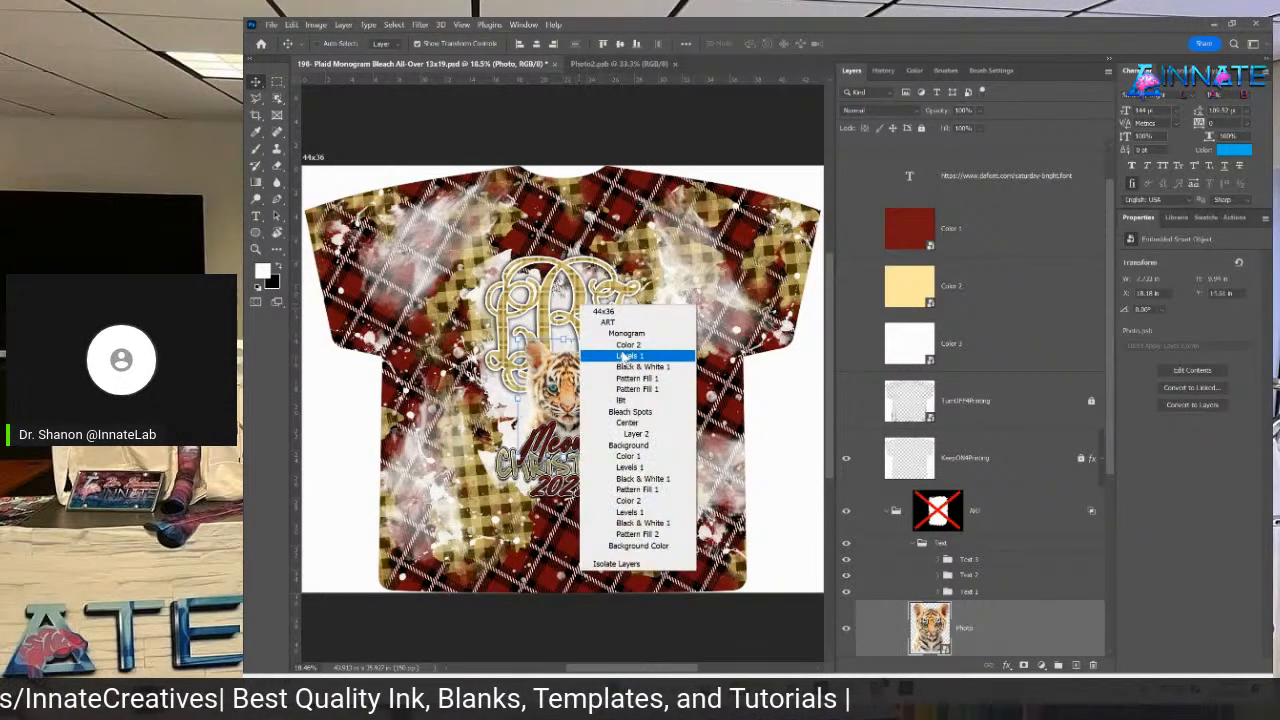
click(623, 336)
scroll(910, 590, down, 2)
click(910, 585)
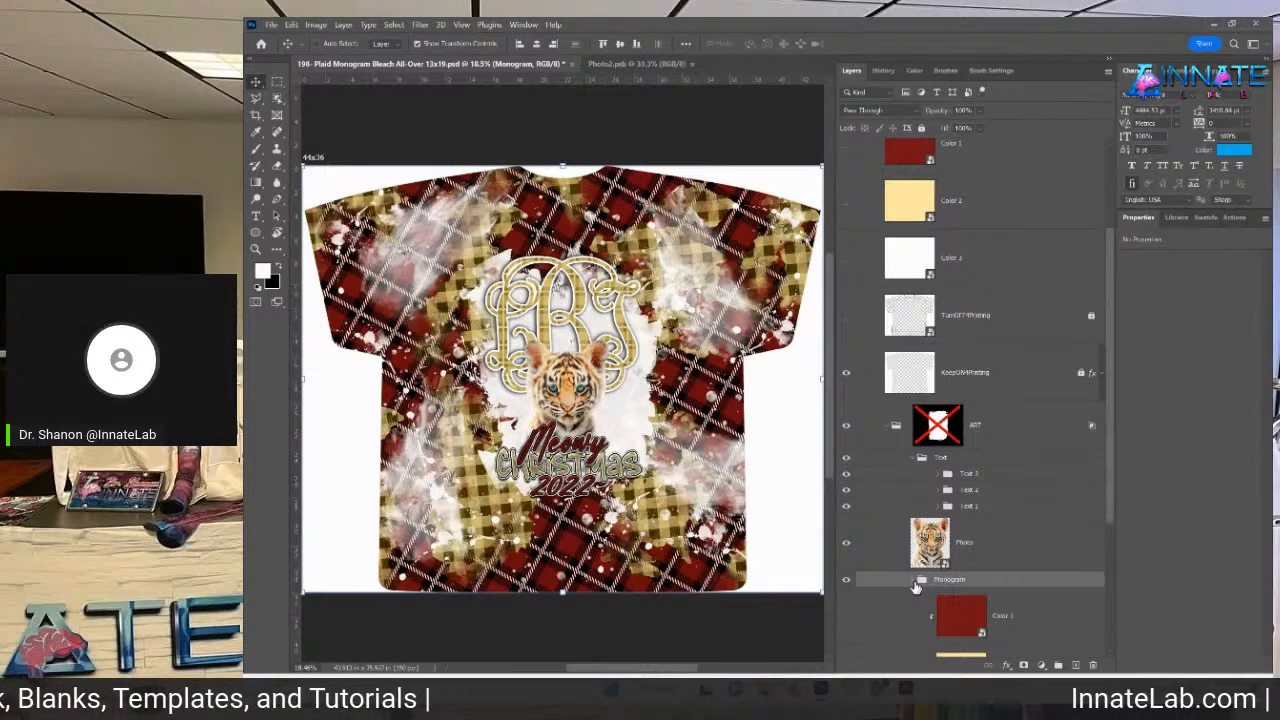
scroll(915, 586, down, 8)
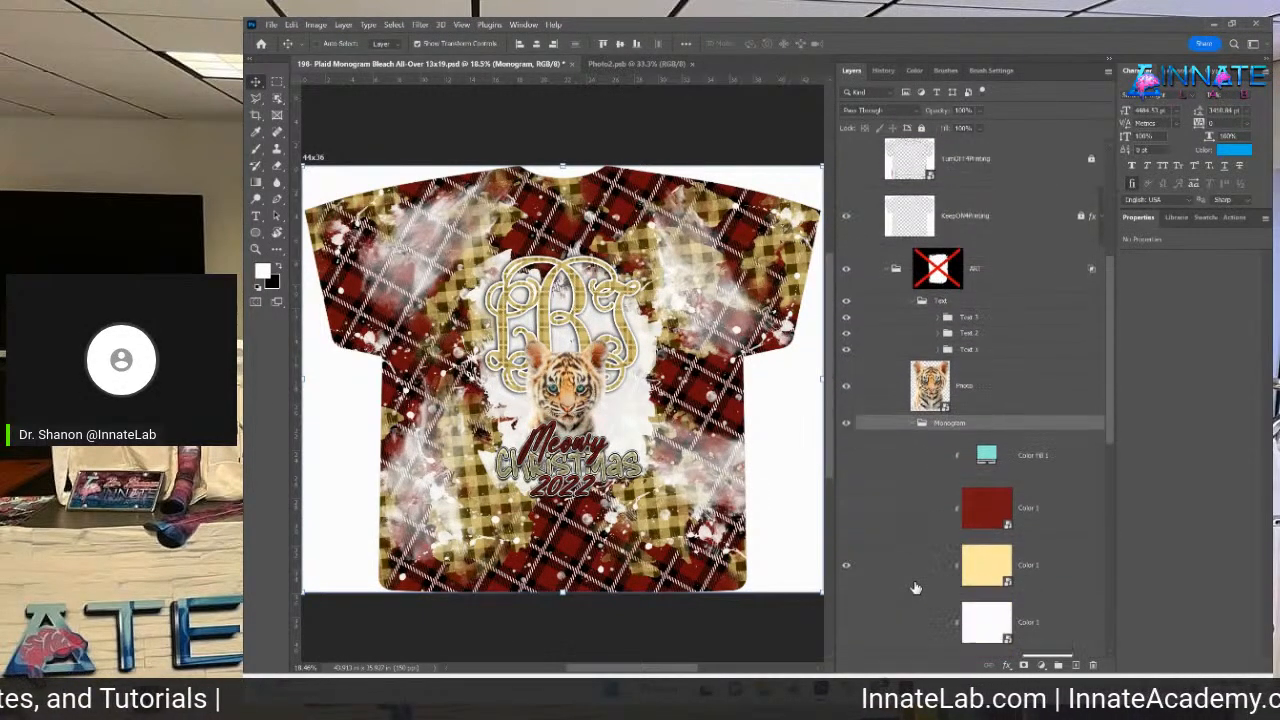
scroll(915, 586, down, 2)
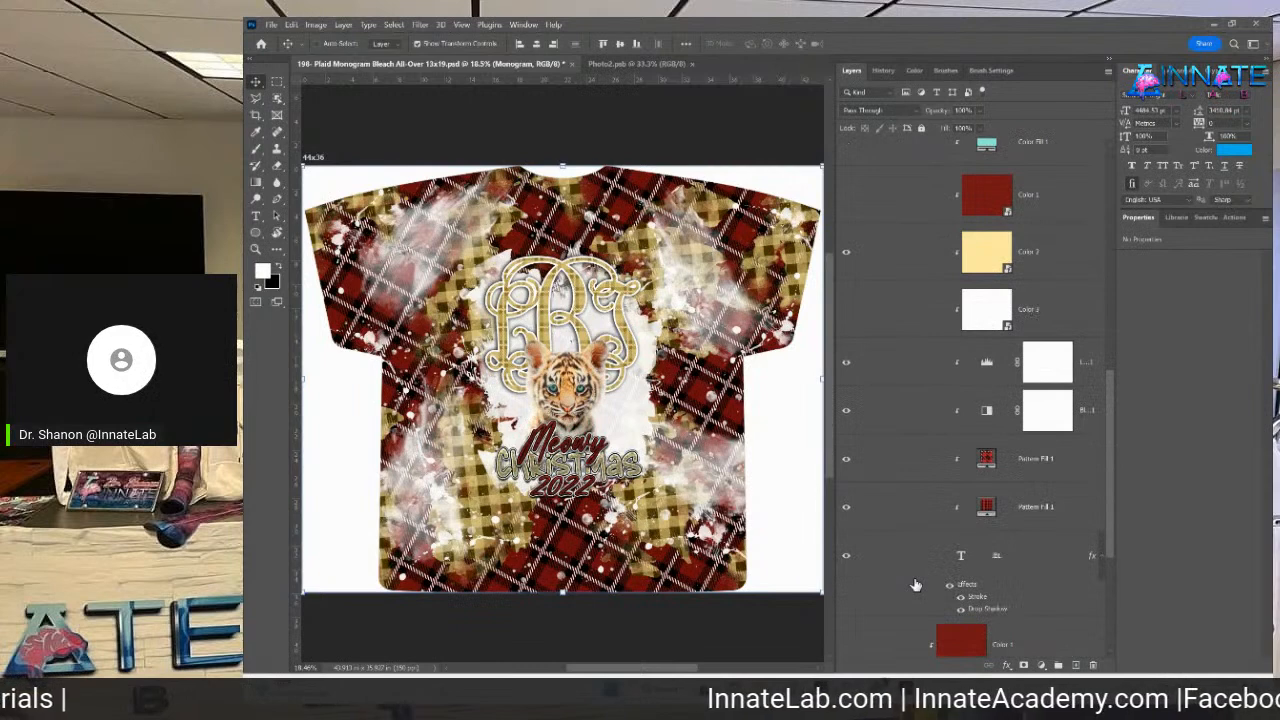
Replace the initials in the Monogram group's text layer with "sCw" and commit the edit
double_click(962, 558)
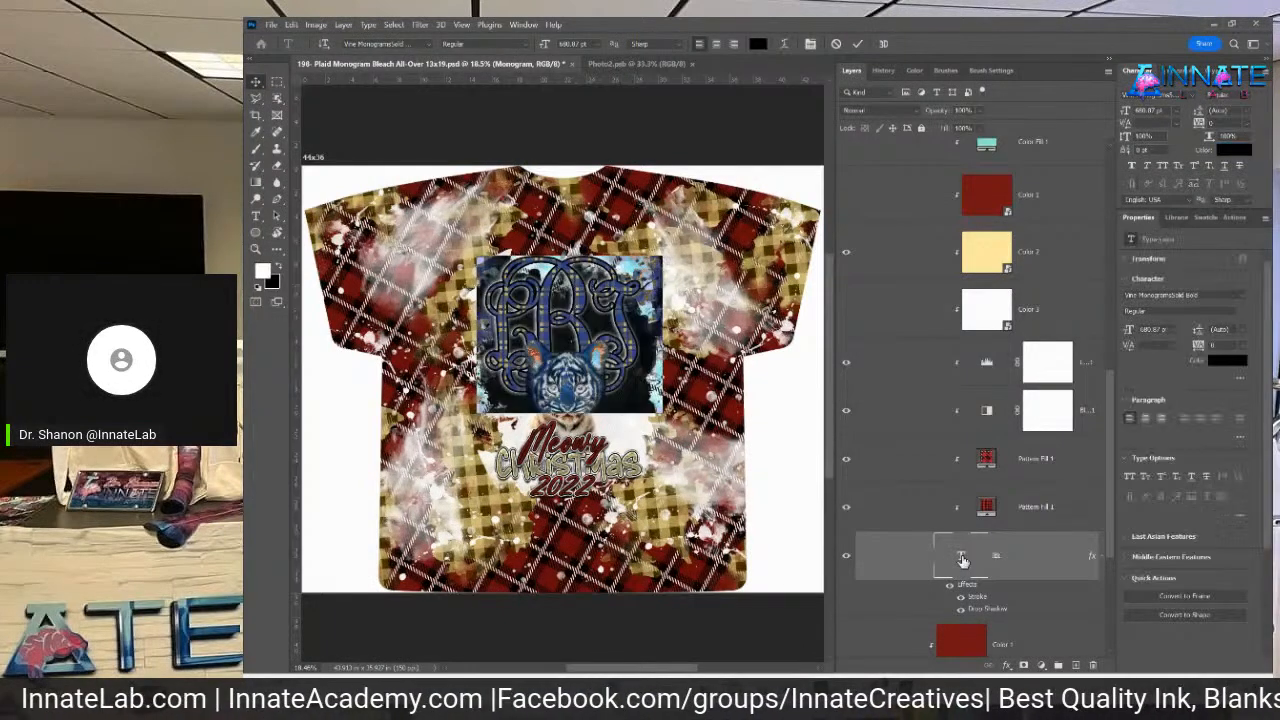
text(sL)
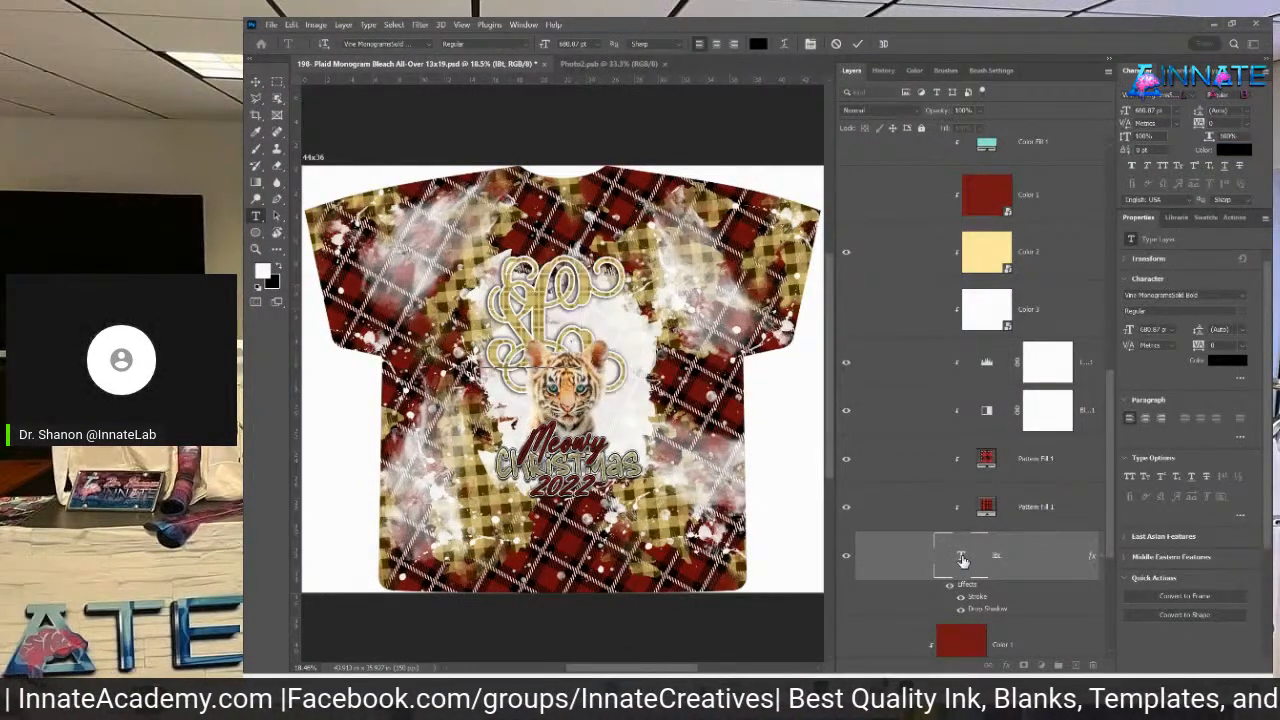
text(w)
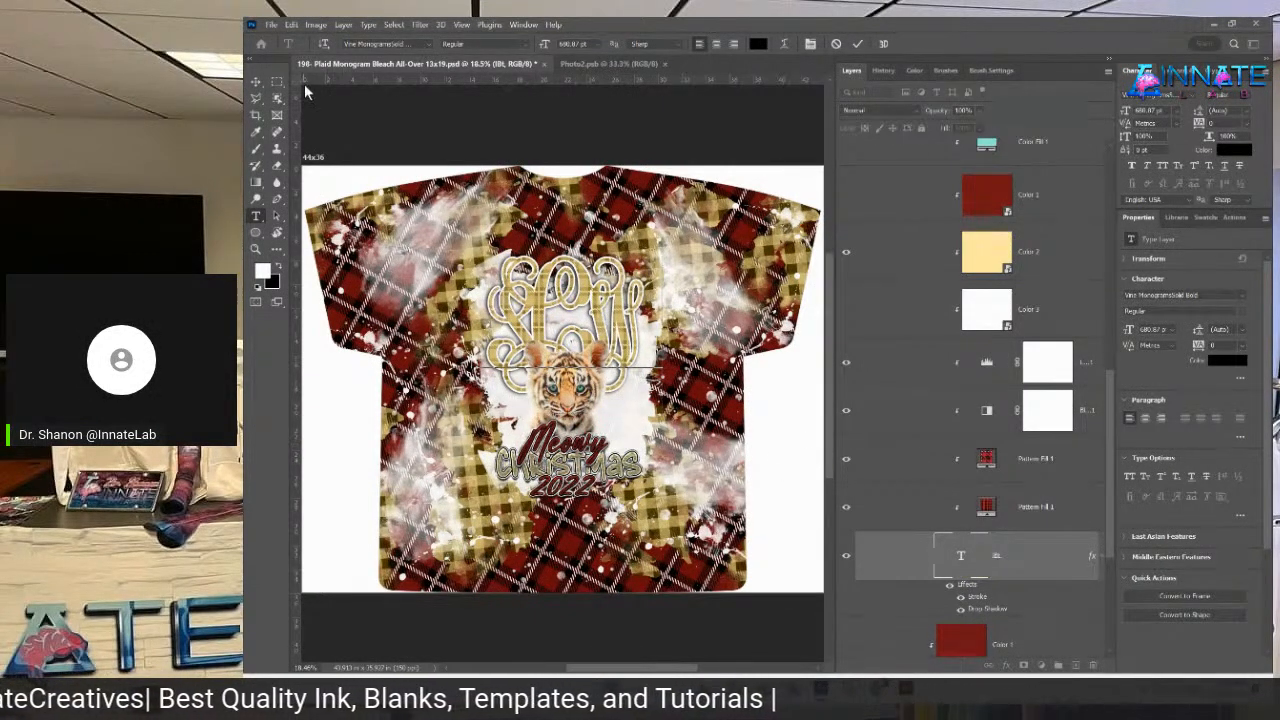
click(256, 81)
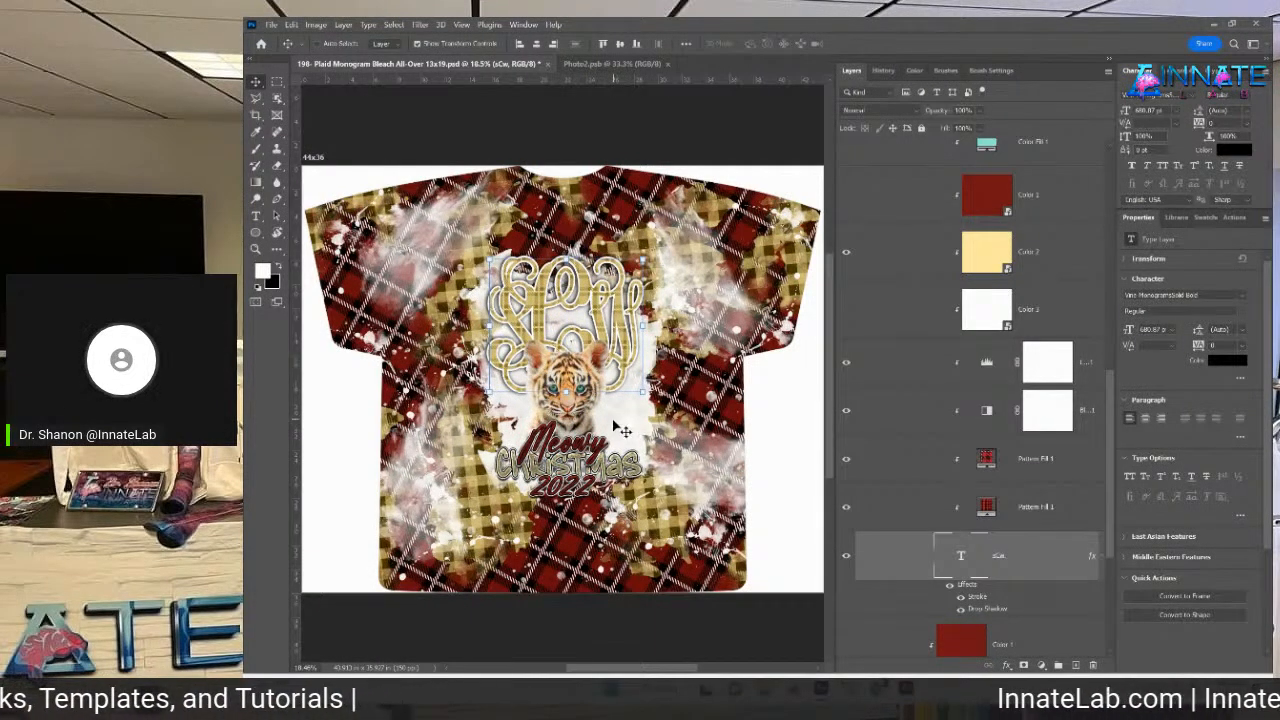
Open the contents of the Color 1 smart object located near the start of the 44x36 artboard
click(972, 207)
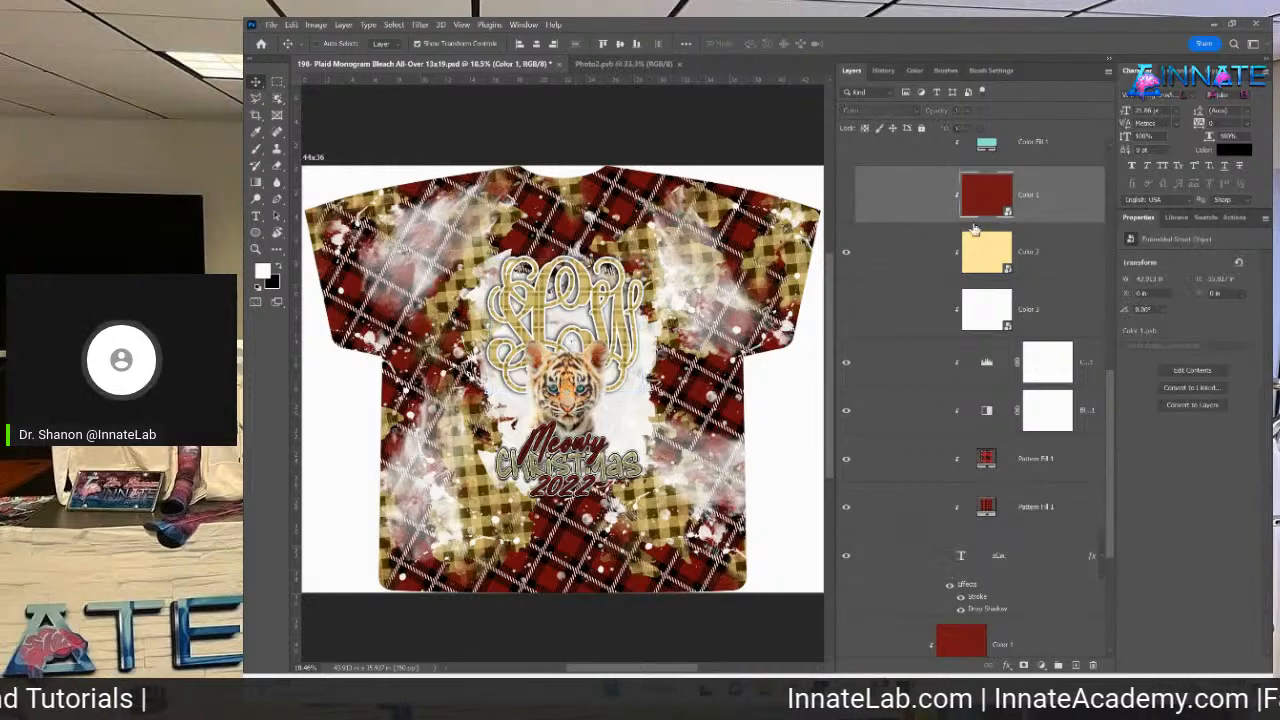
scroll(953, 251, up, 2)
scroll(960, 280, up, 10)
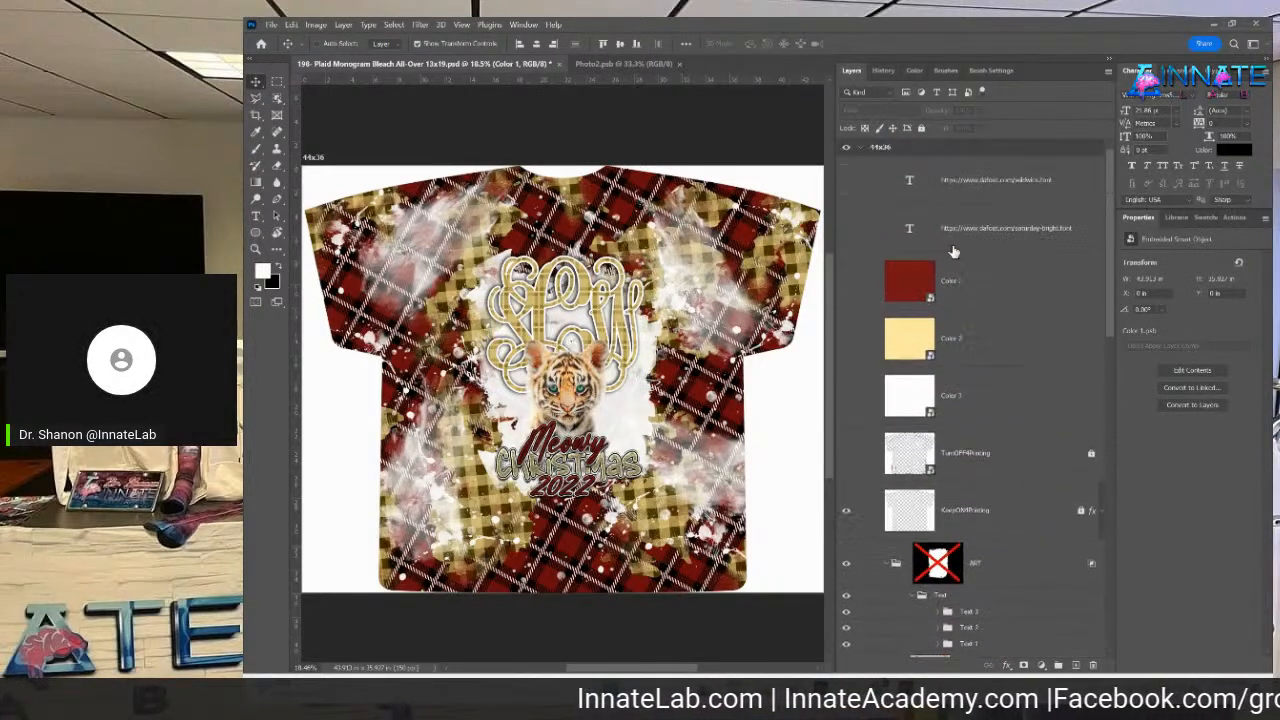
click(983, 280)
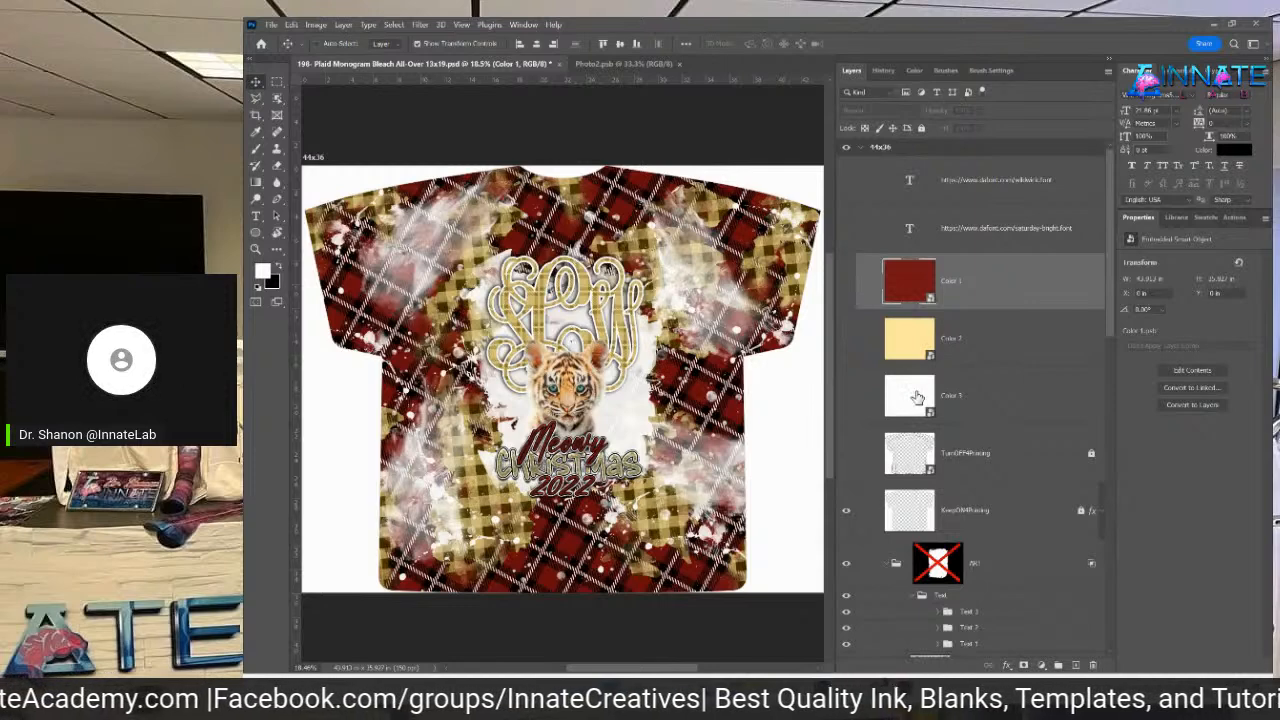
click(917, 398)
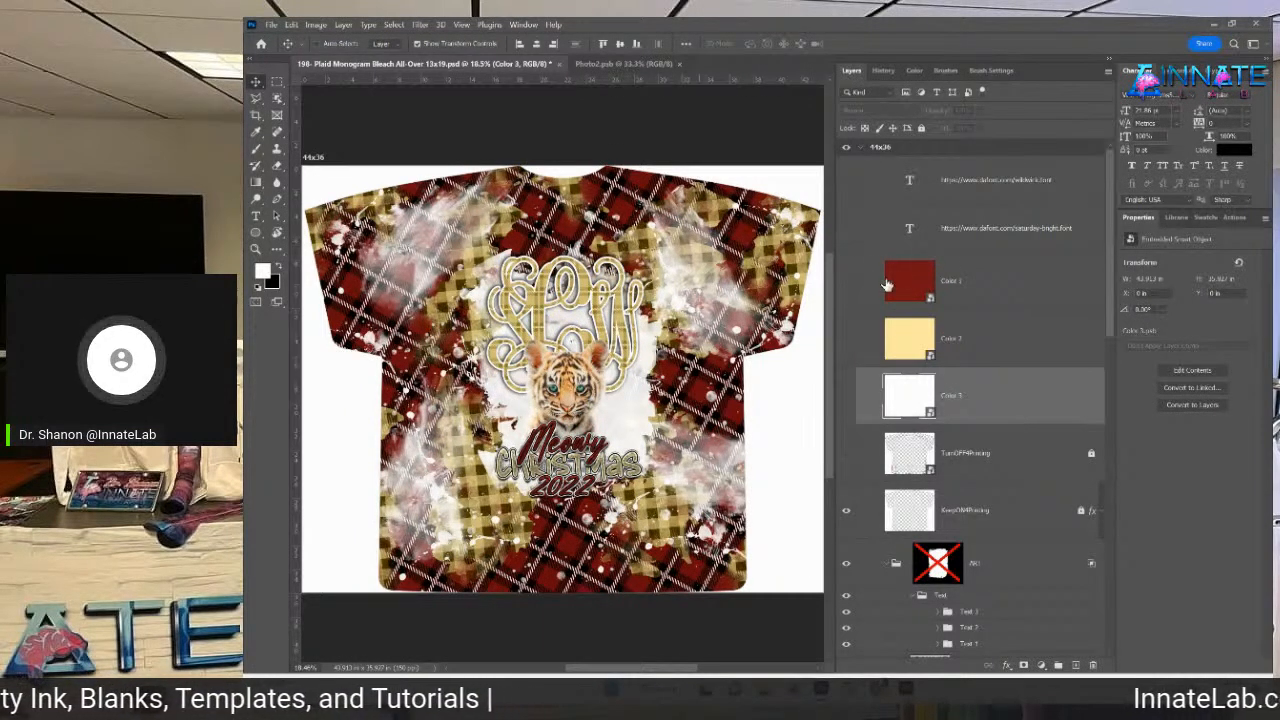
click(912, 285)
double_click(906, 288)
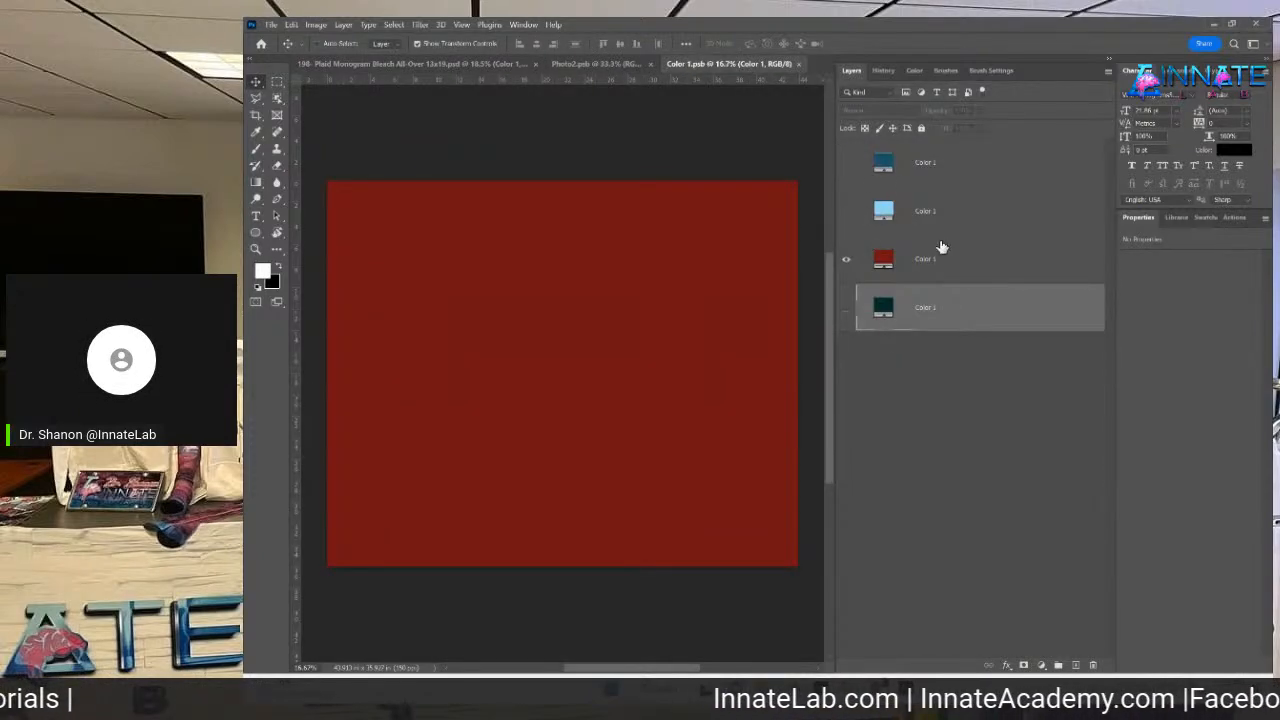
Move the red fill layer above the other fills in Color 1.psb and duplicate it
drag(966, 266, 974, 157)
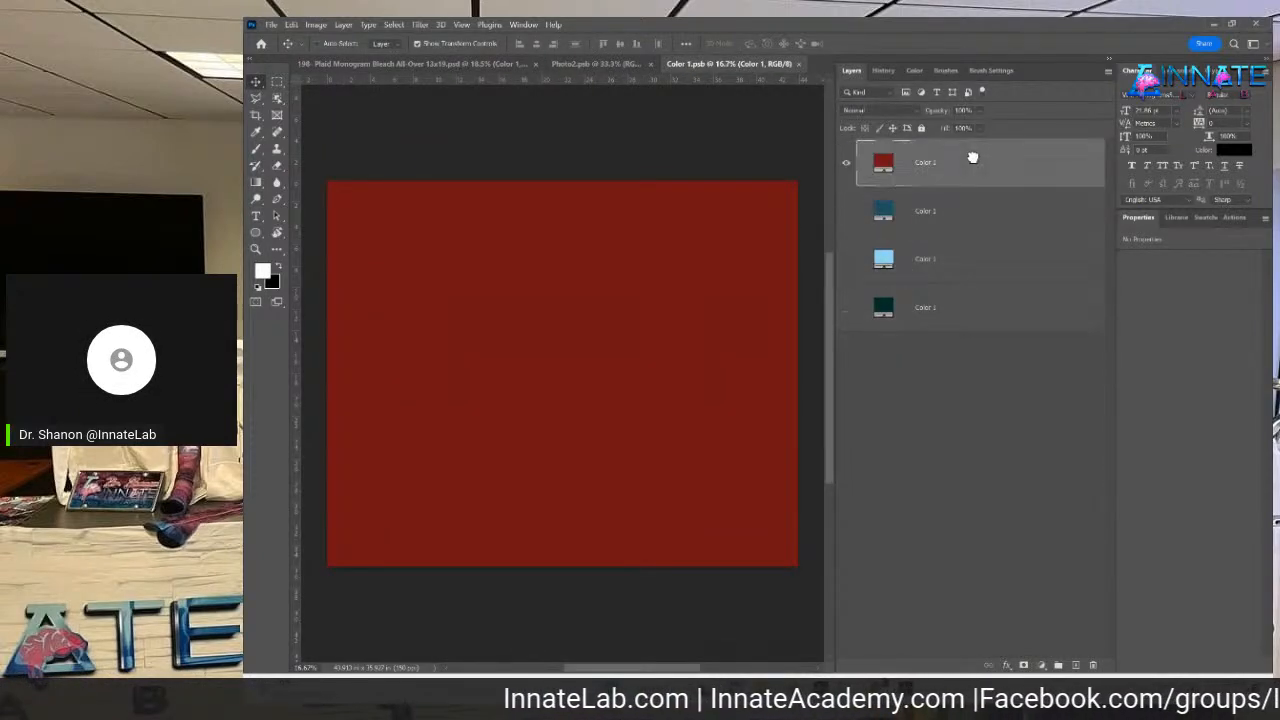
right_click(983, 163)
click(1020, 182)
key(Return)
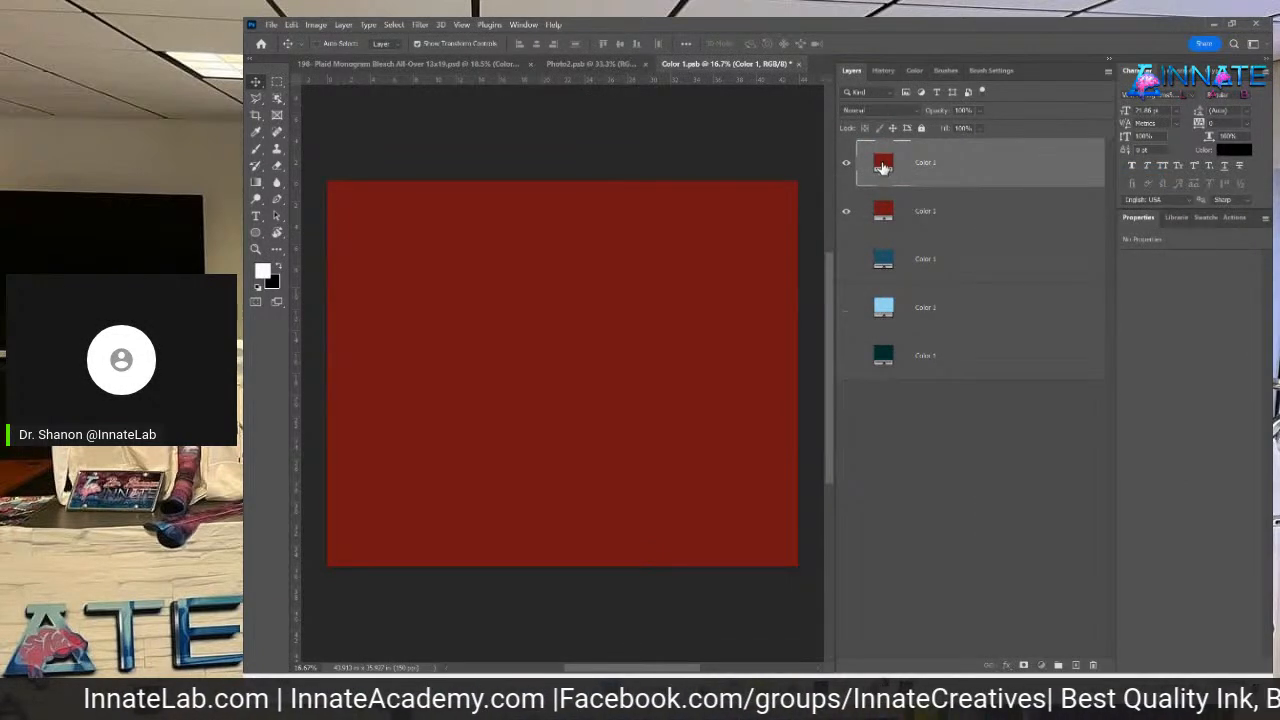
Change the uppermost red fill to green 088969 and close Color 1.psb, saving the changes
double_click(882, 165)
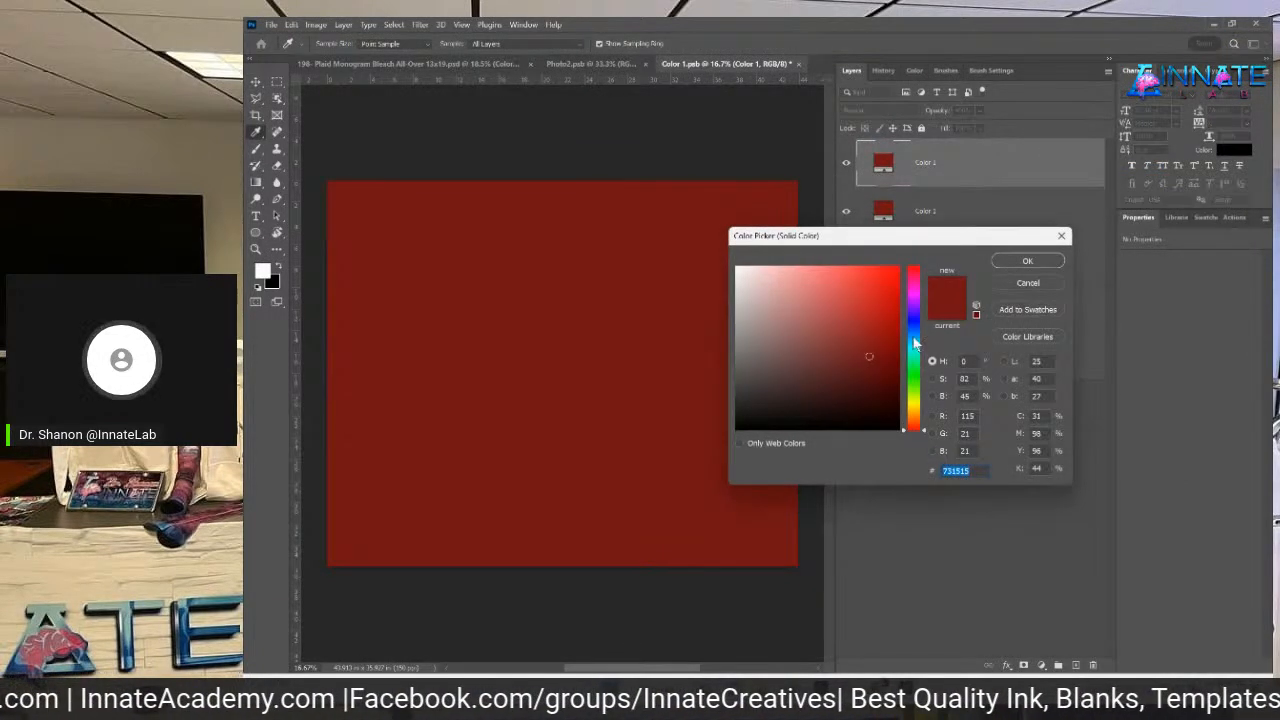
mouse_move(915, 360)
mouse_down()
mouse_move(915, 380)
mouse_move(895, 344)
mouse_move(858, 363)
mouse_move(890, 342)
mouse_move(925, 360)
mouse_up()
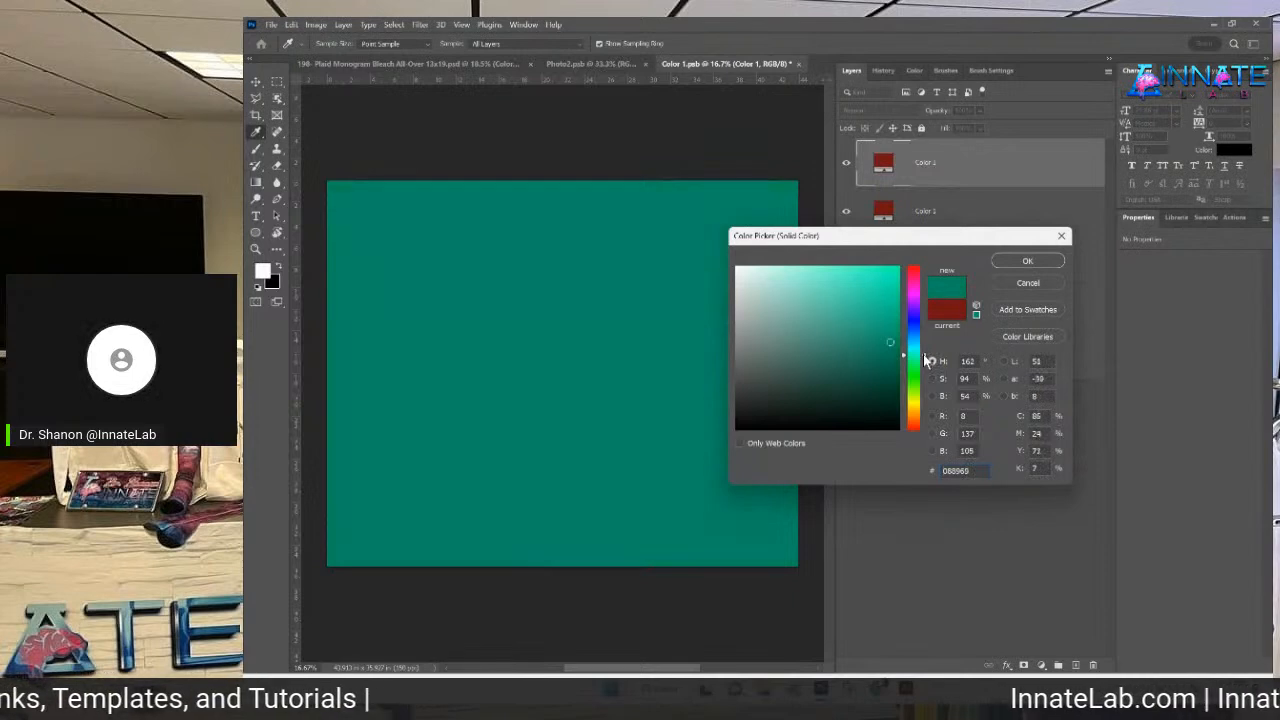
click(1028, 263)
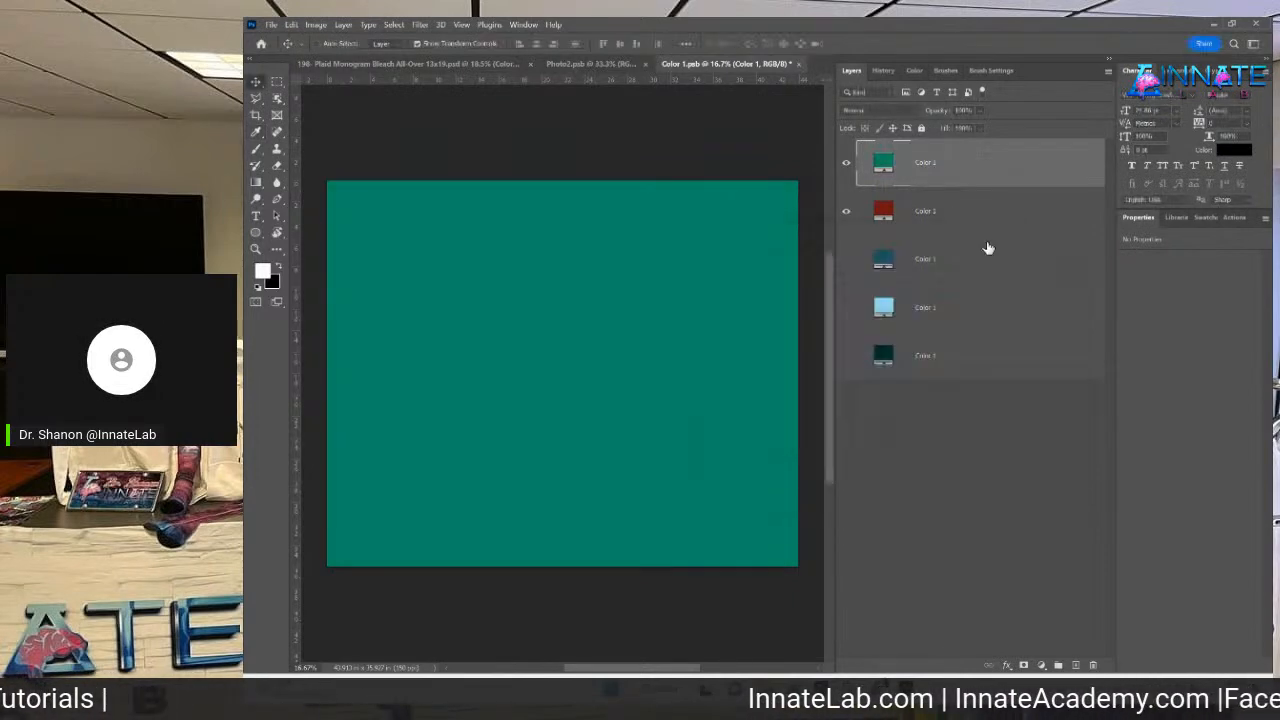
click(799, 63)
click(740, 276)
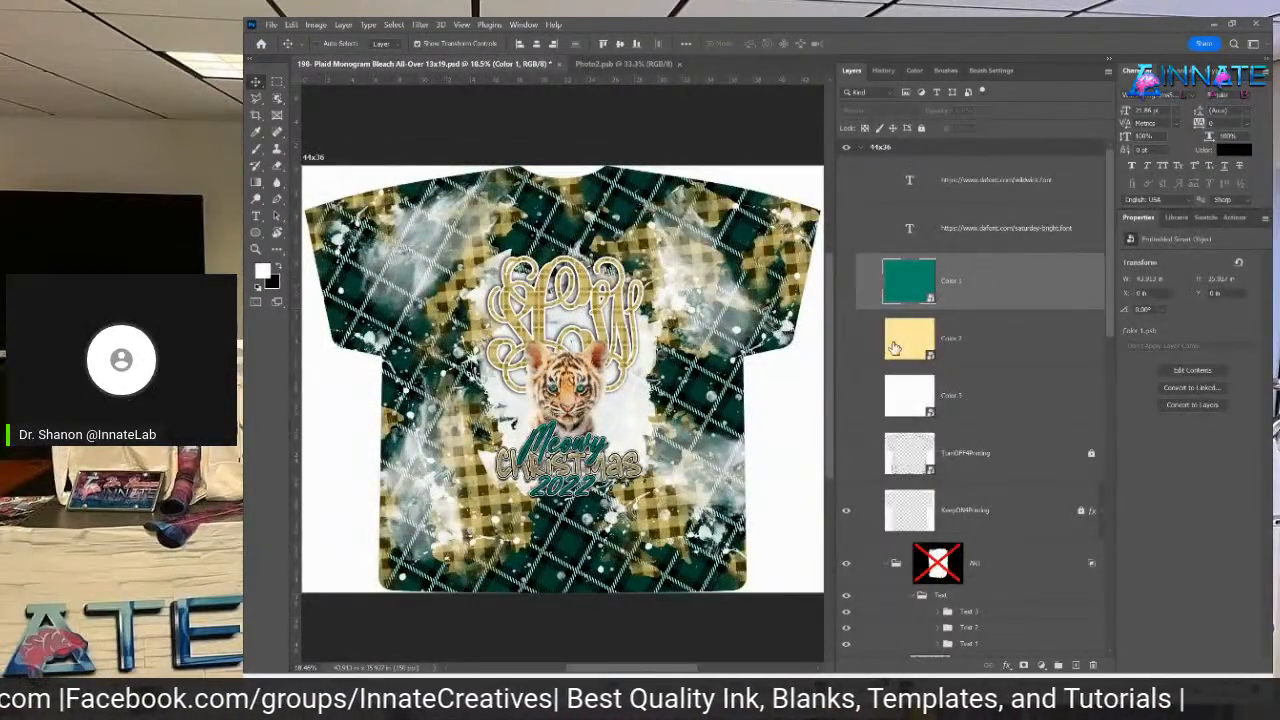
Open the Color 2 smart object and duplicate its pale yellow fill layer
click(900, 346)
double_click(905, 340)
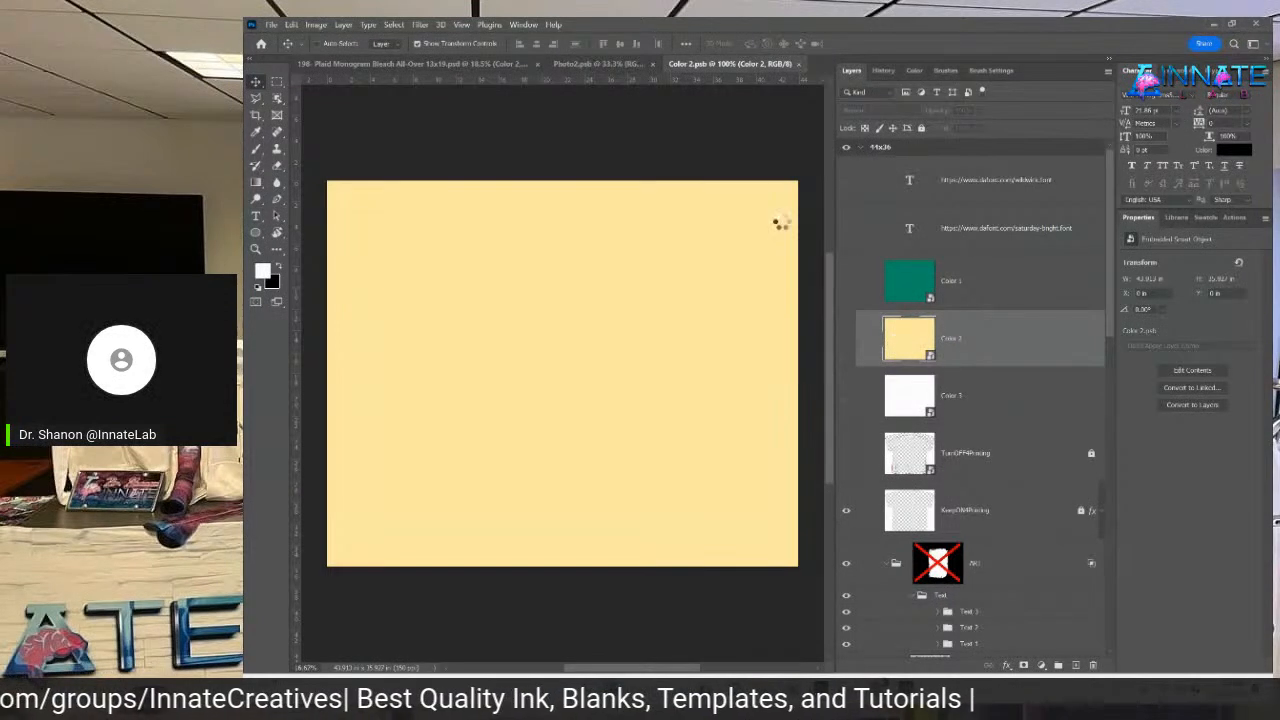
click(943, 178)
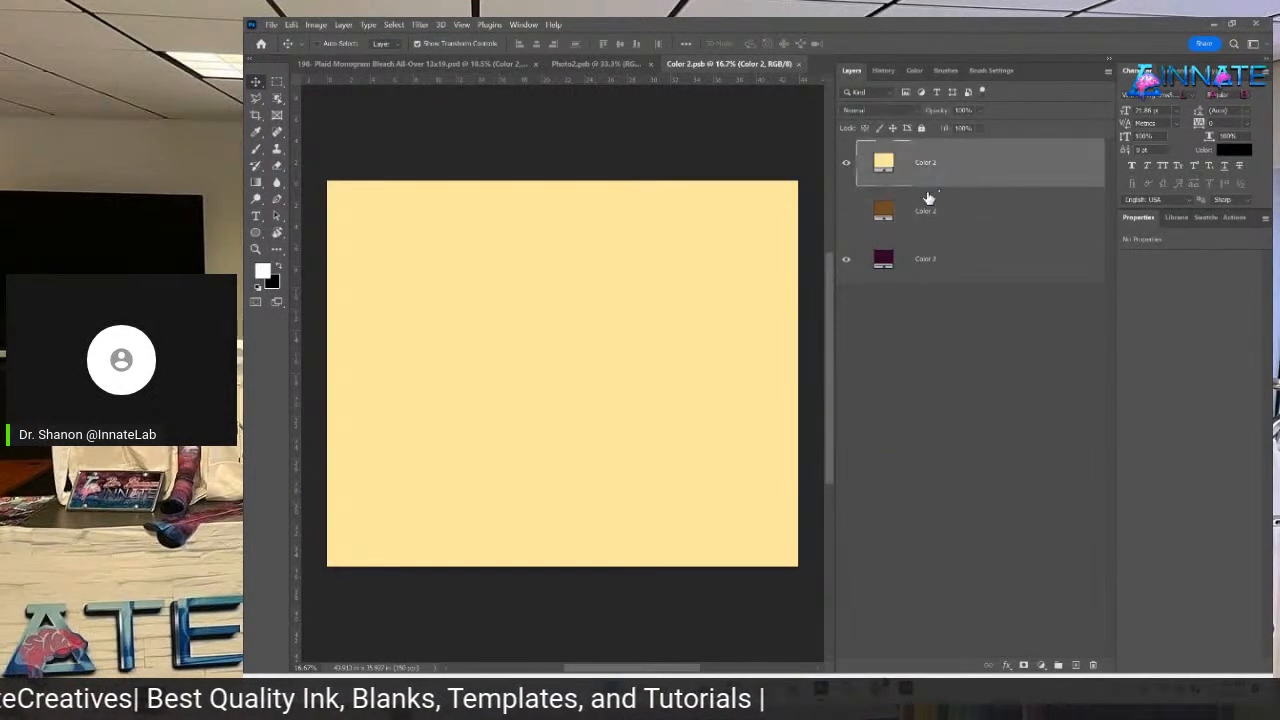
right_click(990, 164)
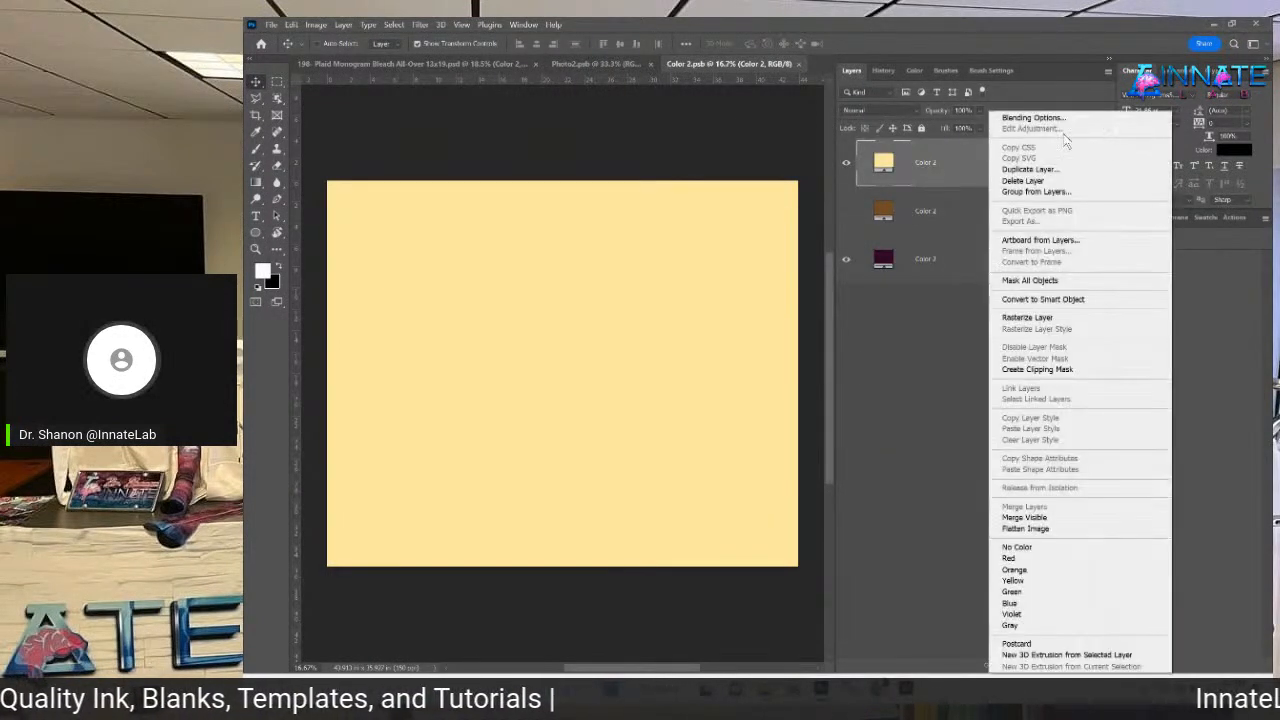
click(1026, 170)
click(862, 205)
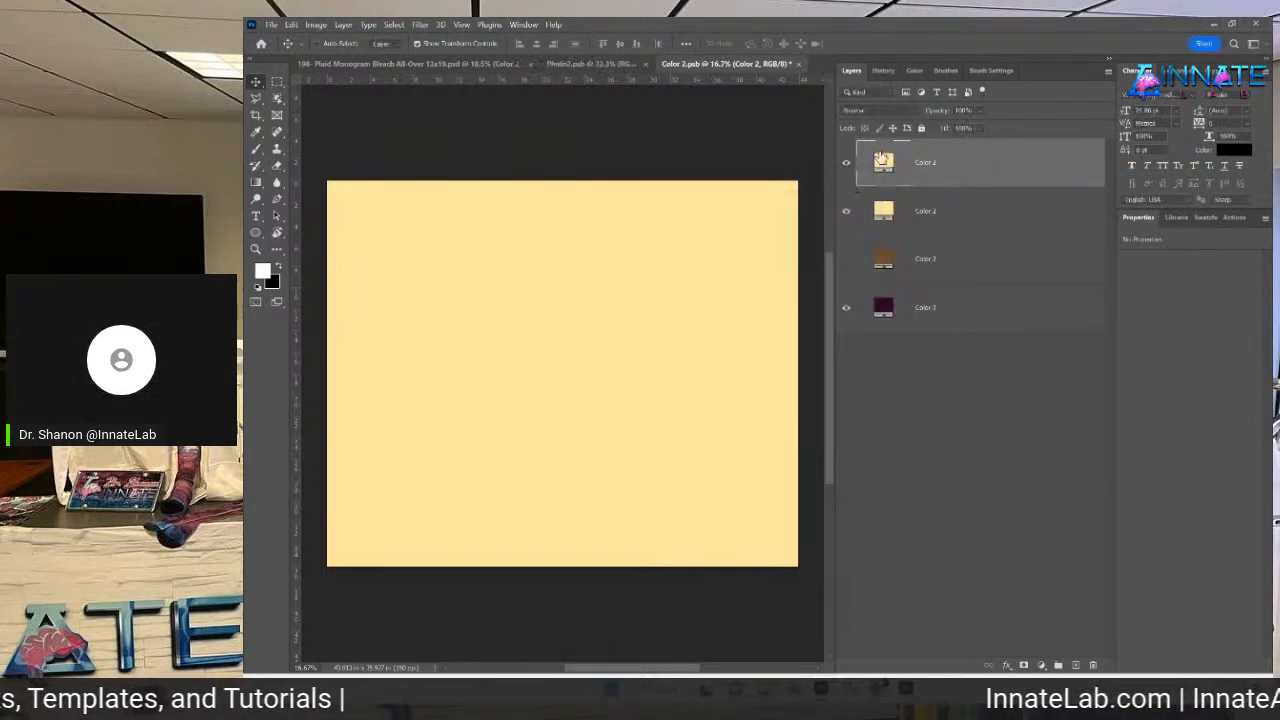
Change the uppermost yellow fill to coral pink feaca1 and close Color 2.psb, saving the changes
double_click(882, 167)
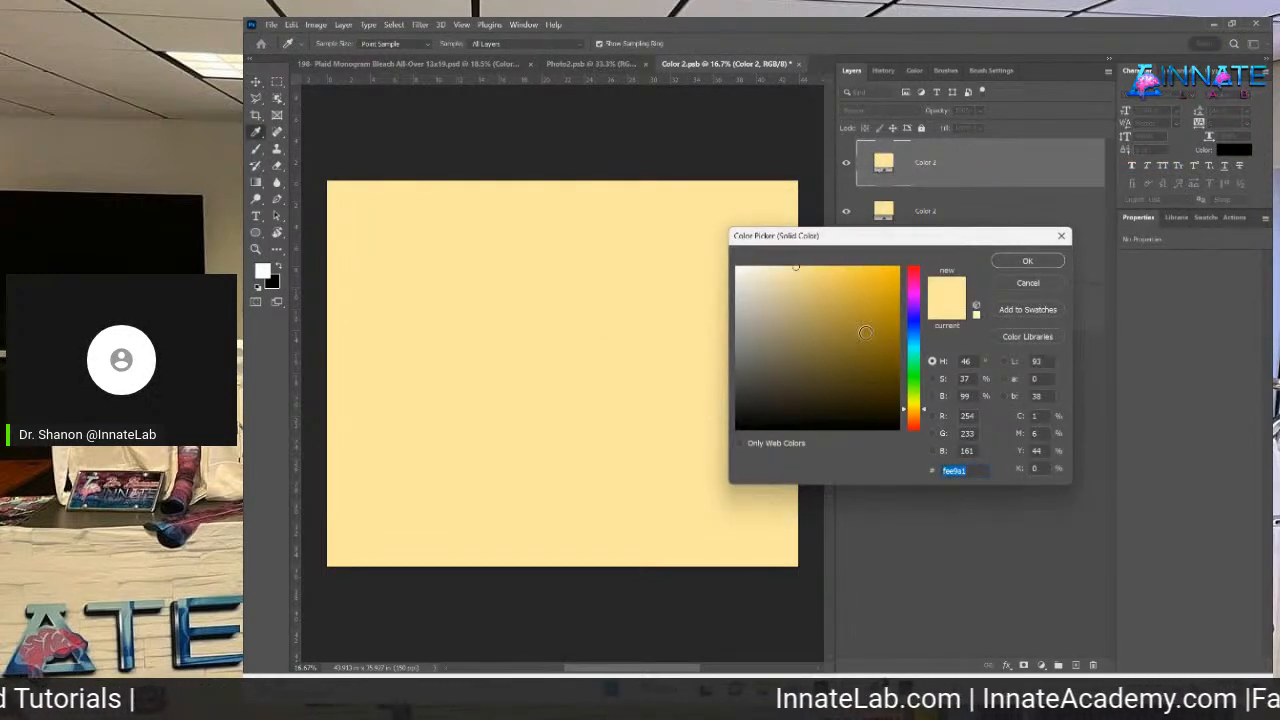
drag(910, 420, 914, 429)
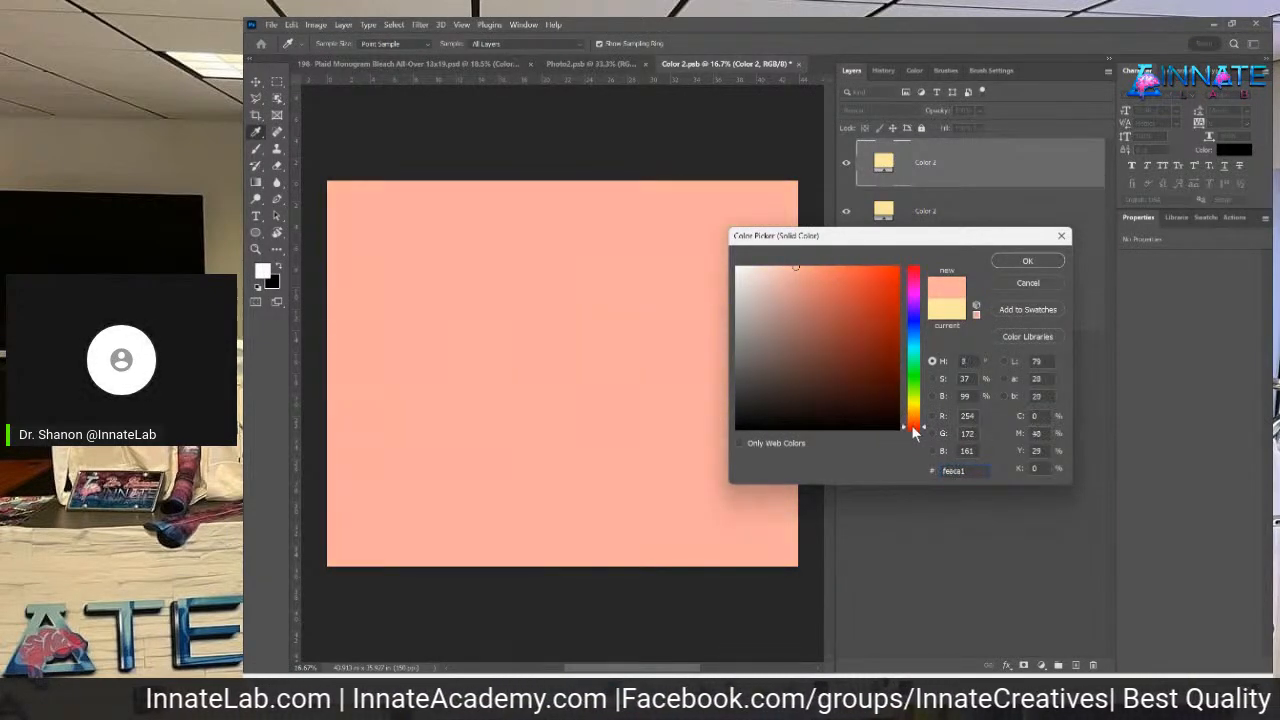
click(1029, 262)
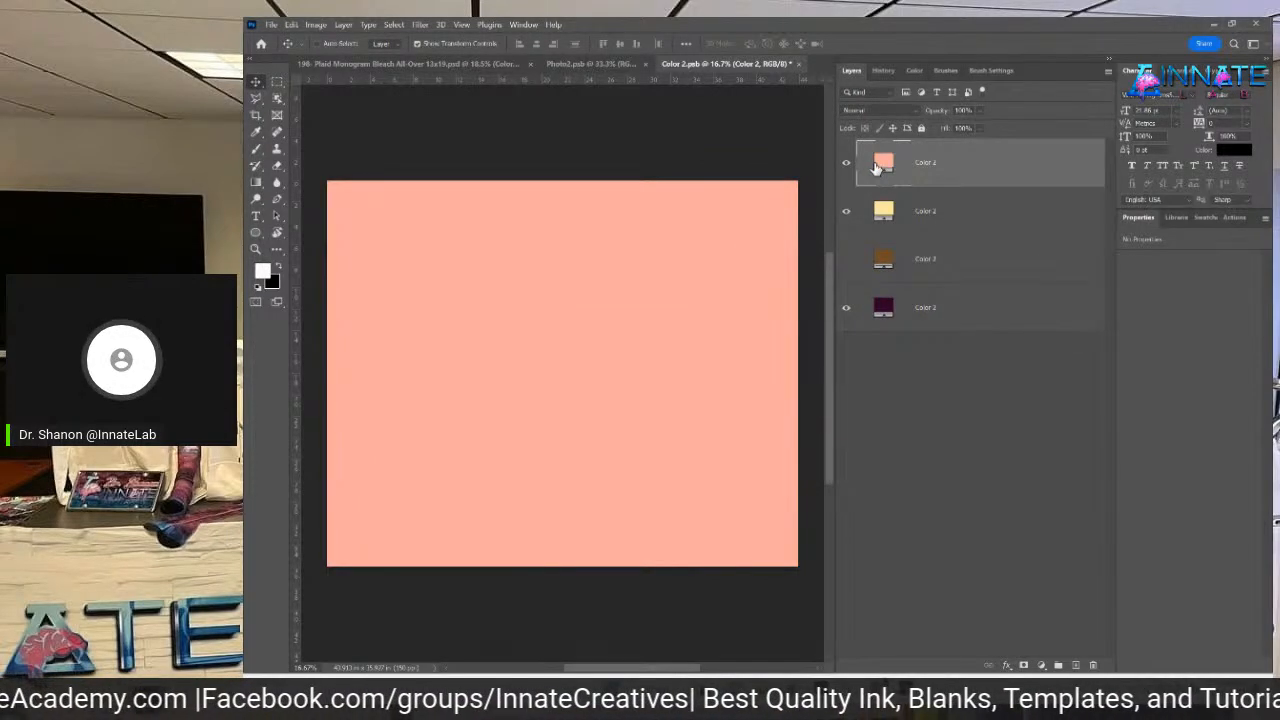
click(800, 65)
click(738, 276)
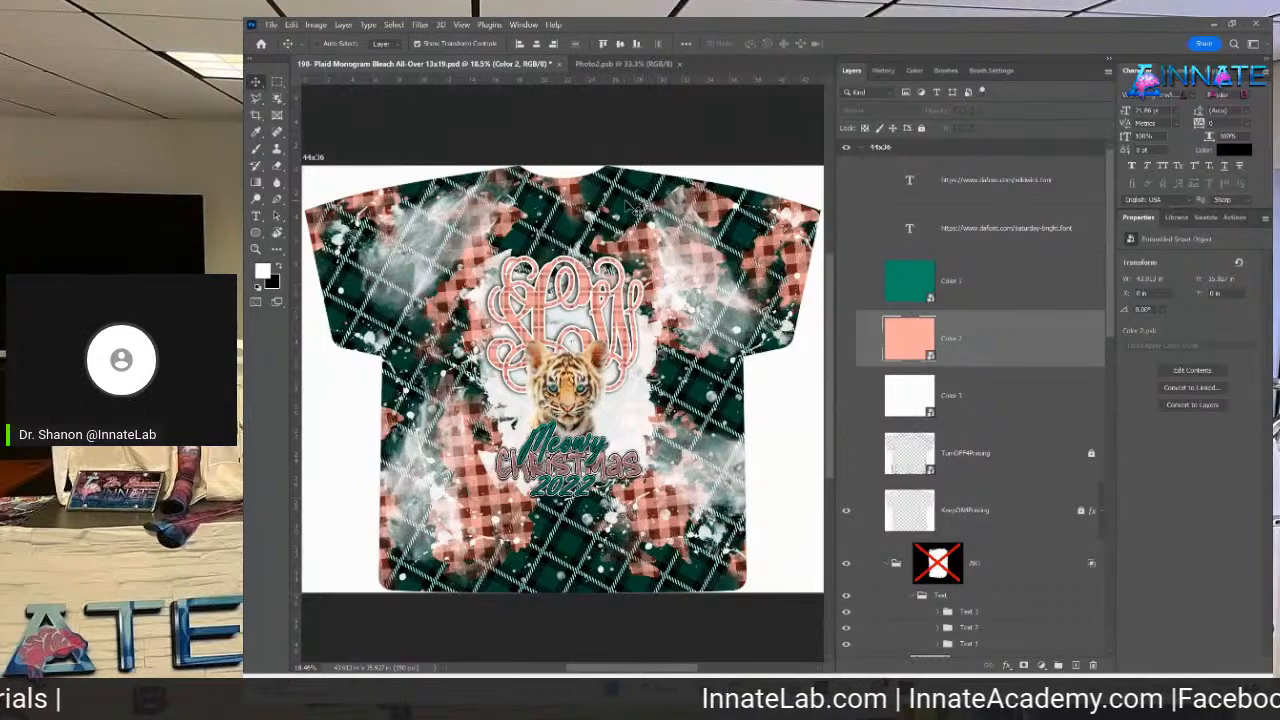
Lighten the green plaid in the Background group by showing its upper Levels layer, hiding the lower one, and selecting the upper layer
right_click(620, 210)
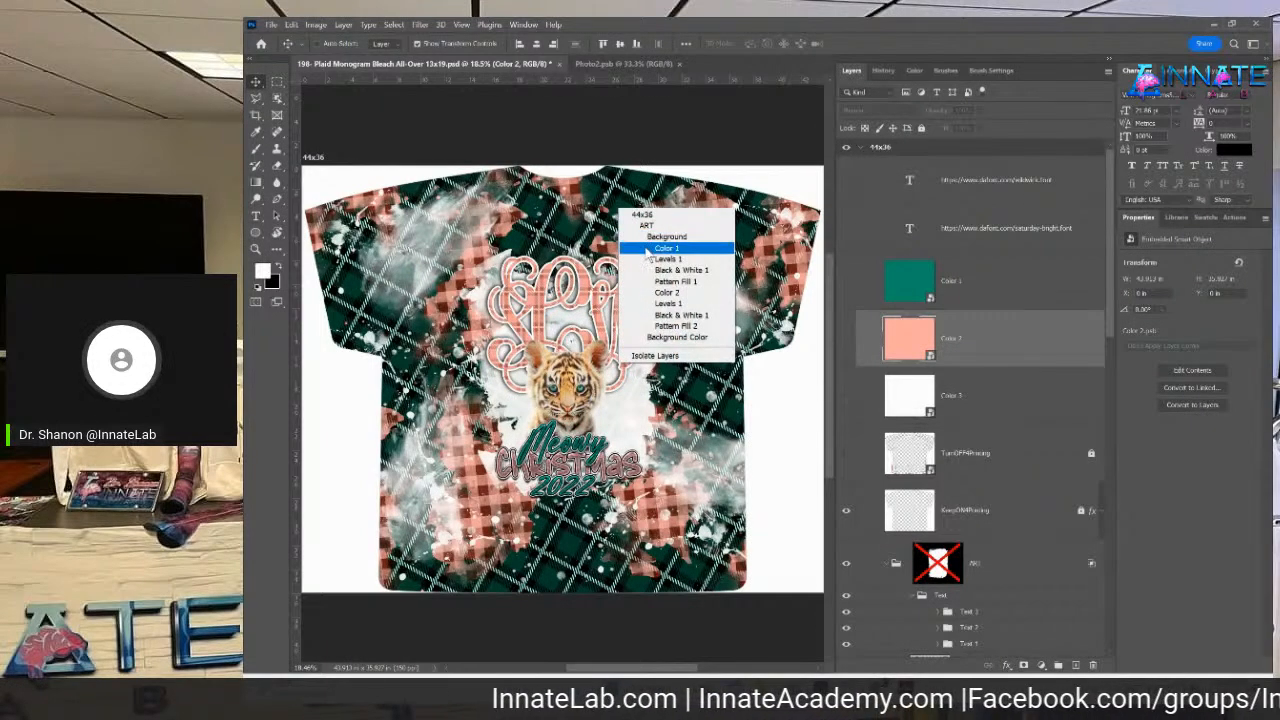
click(666, 259)
scroll(1022, 502, down, 3)
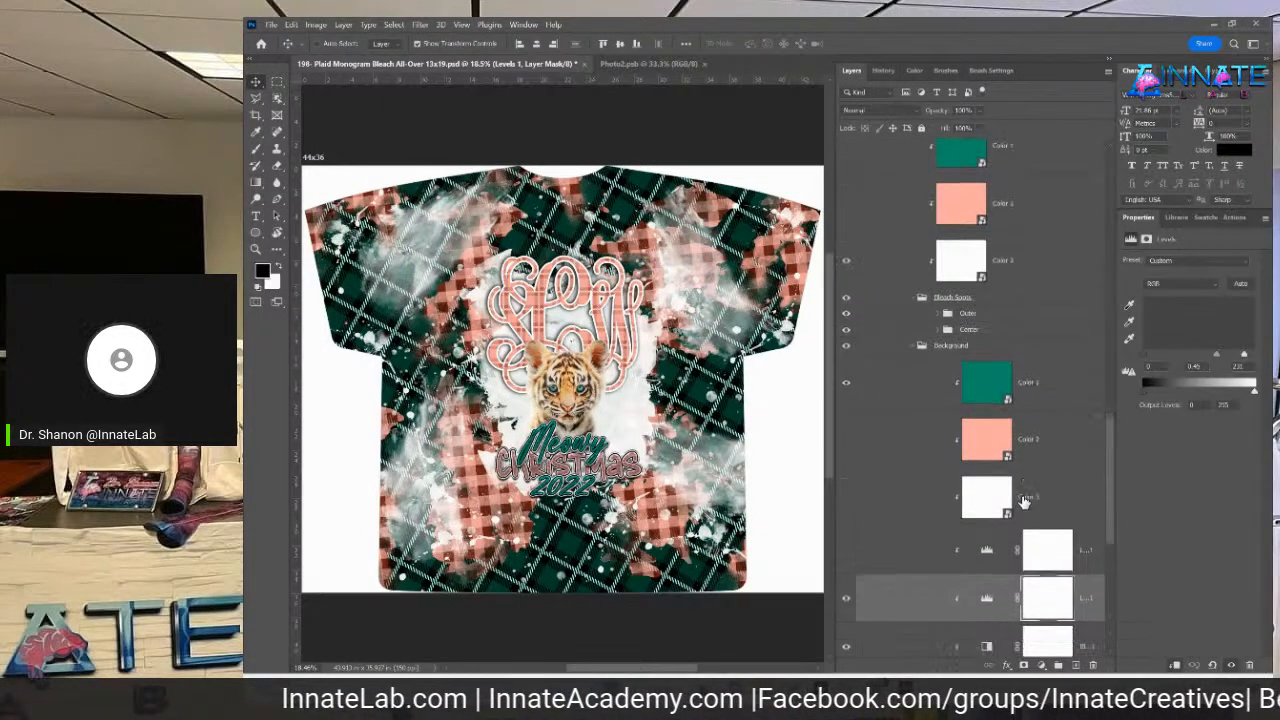
scroll(1022, 502, down, 2)
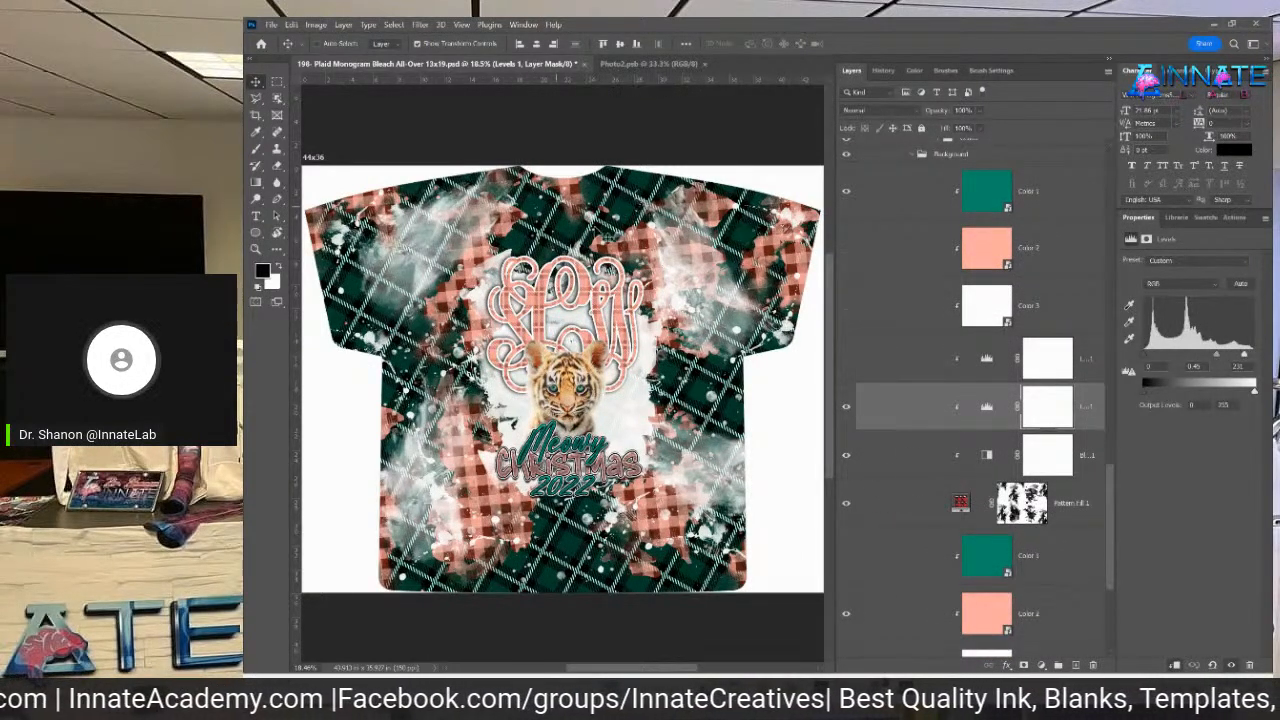
click(846, 358)
click(846, 408)
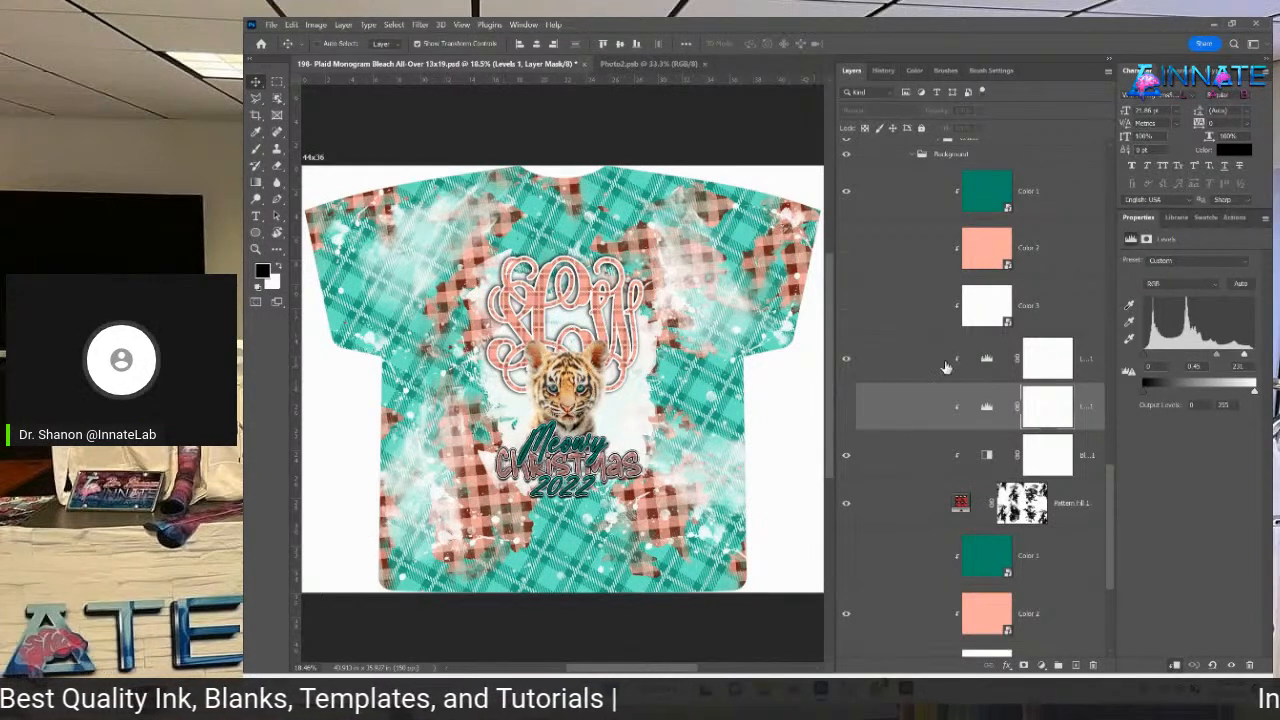
click(988, 363)
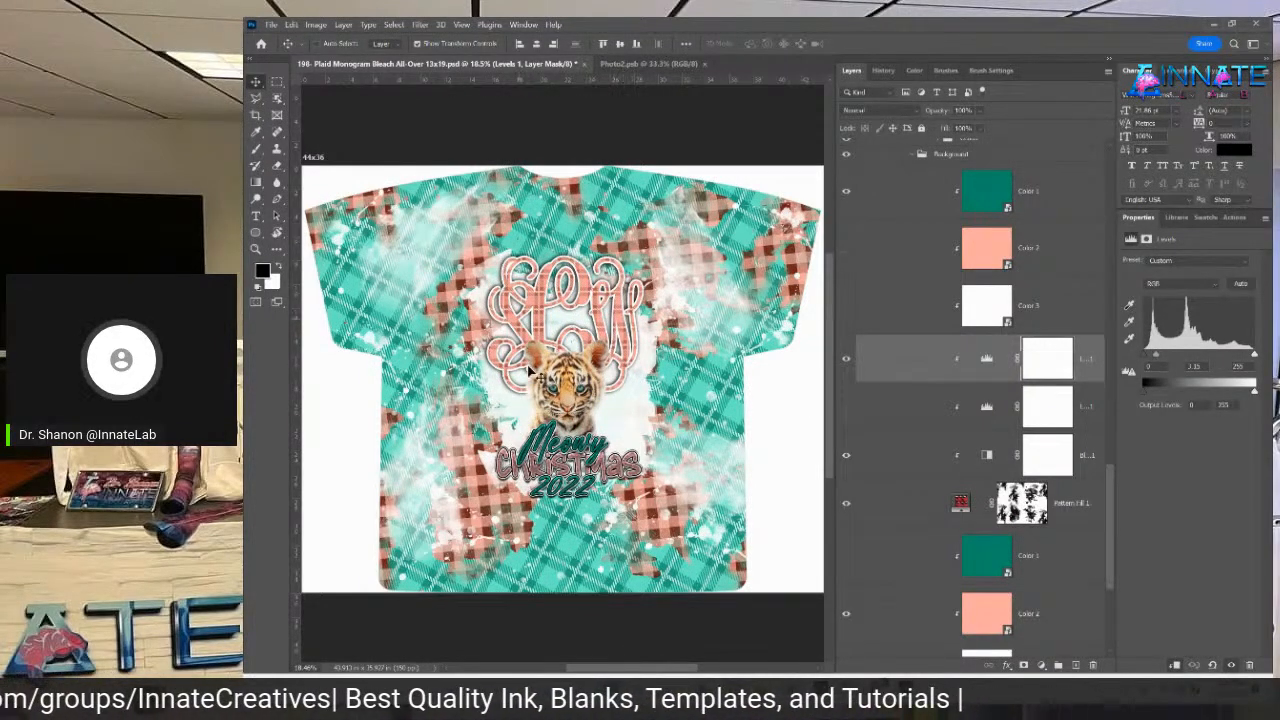
Select the Meowy text layer in the artwork and replace its text with a capital B
right_click(580, 450)
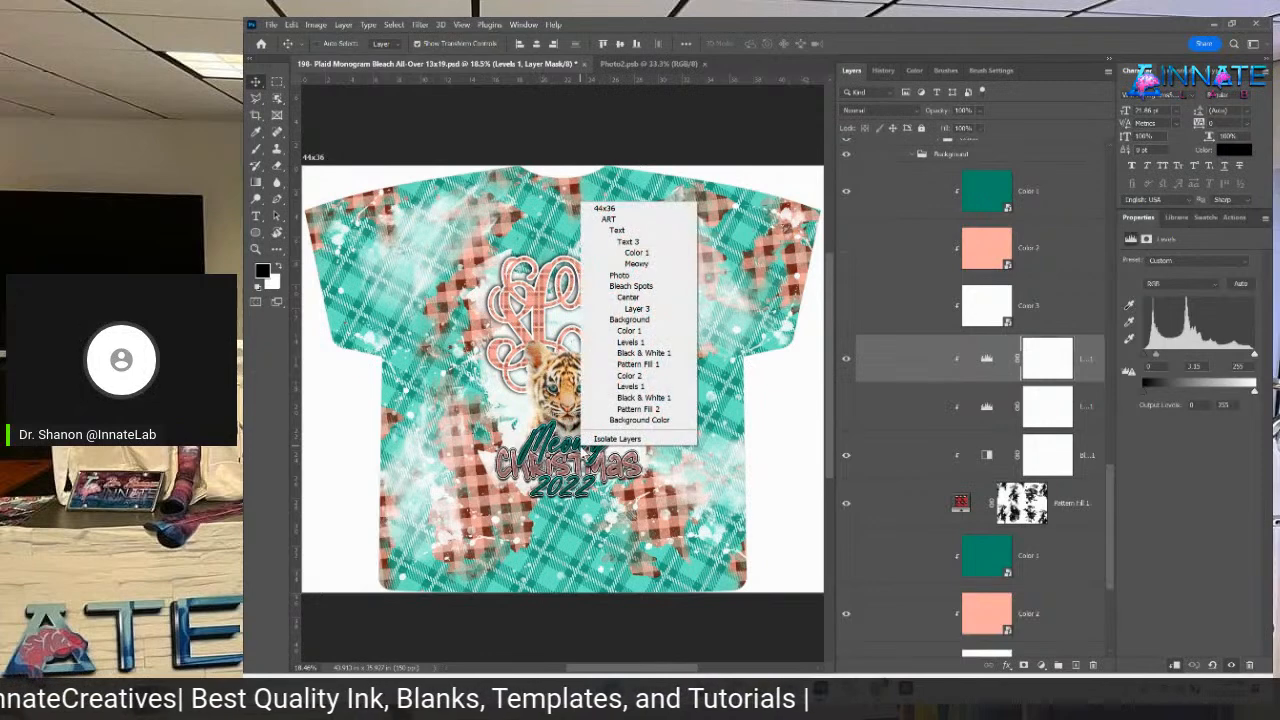
click(636, 263)
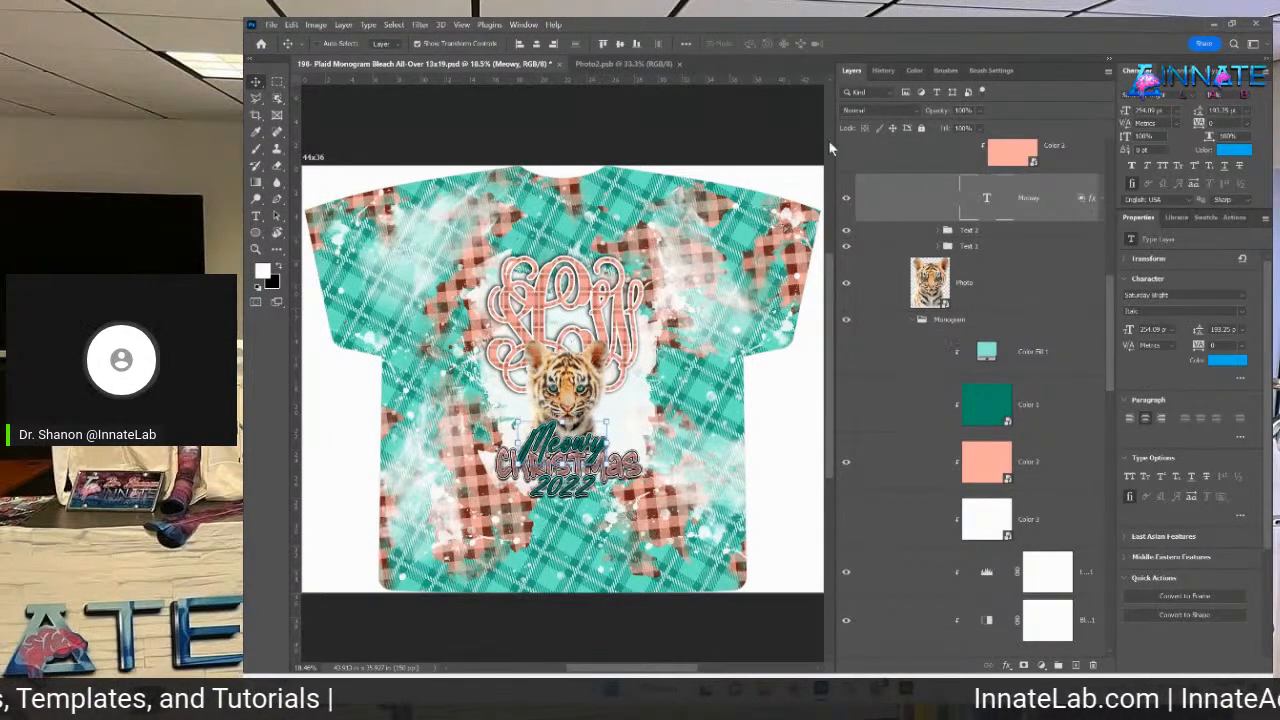
scroll(1094, 279, up, 2)
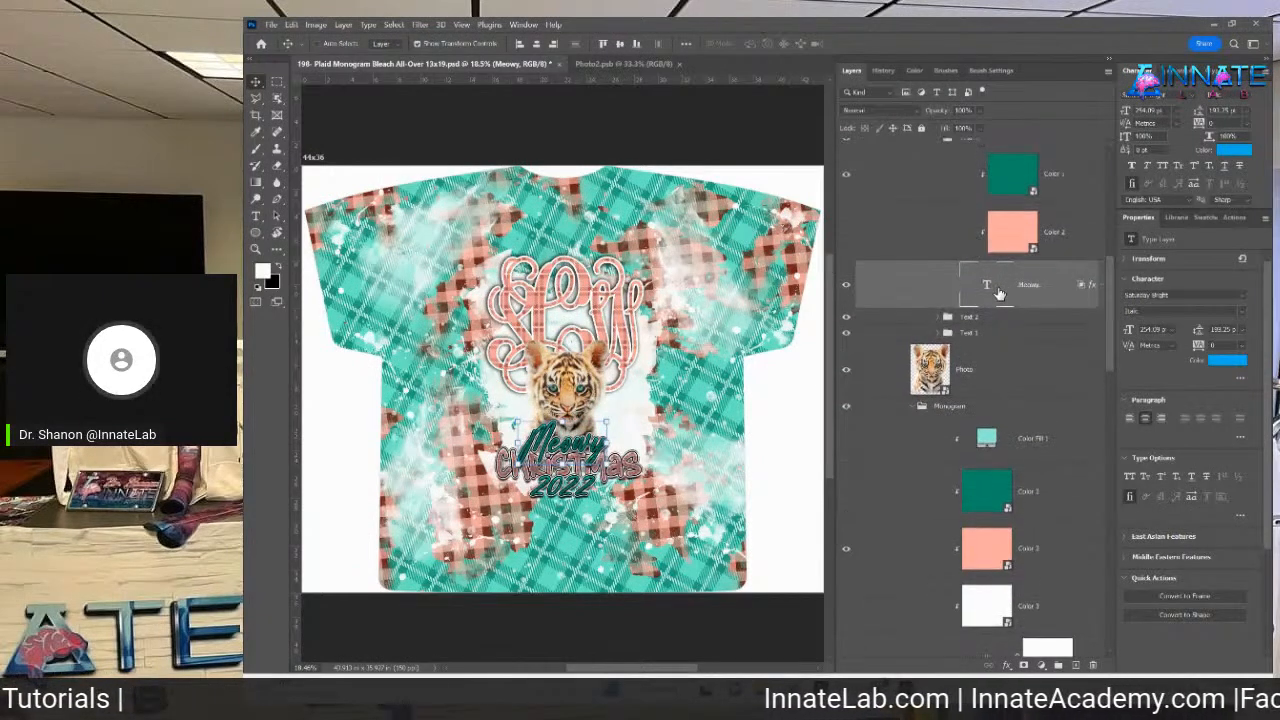
double_click(985, 287)
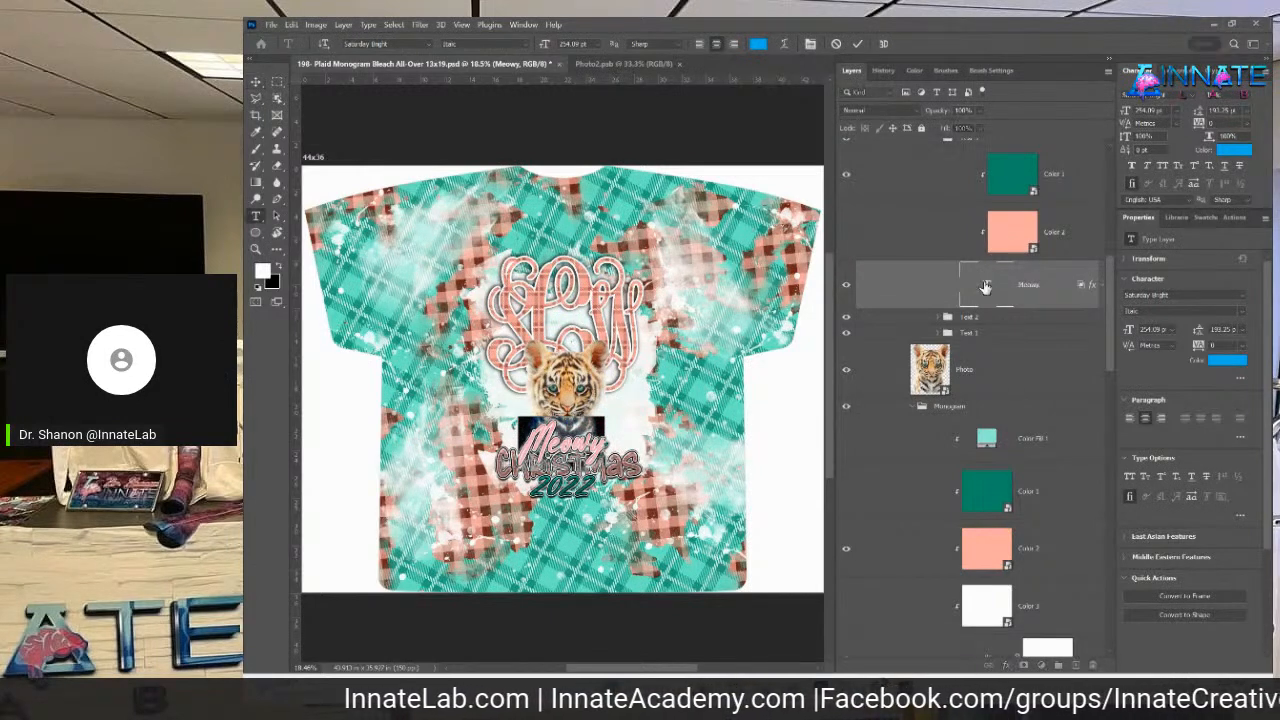
text(B)
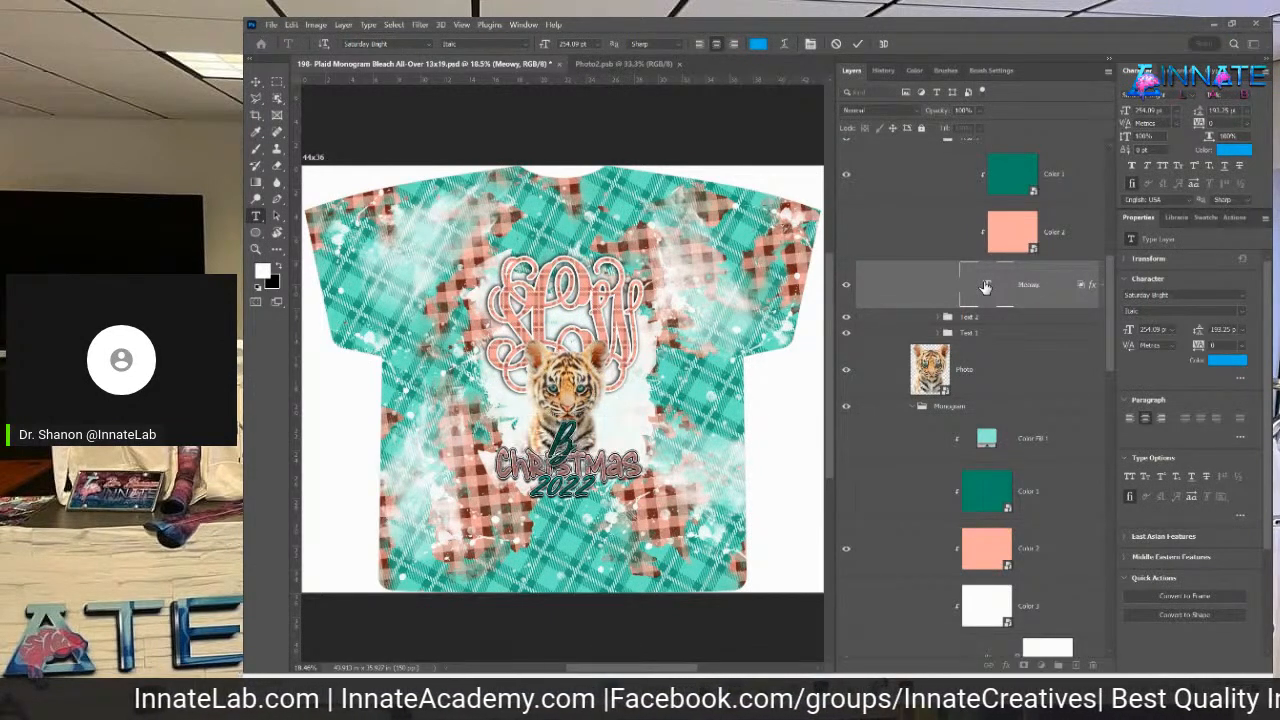
text(ylla)
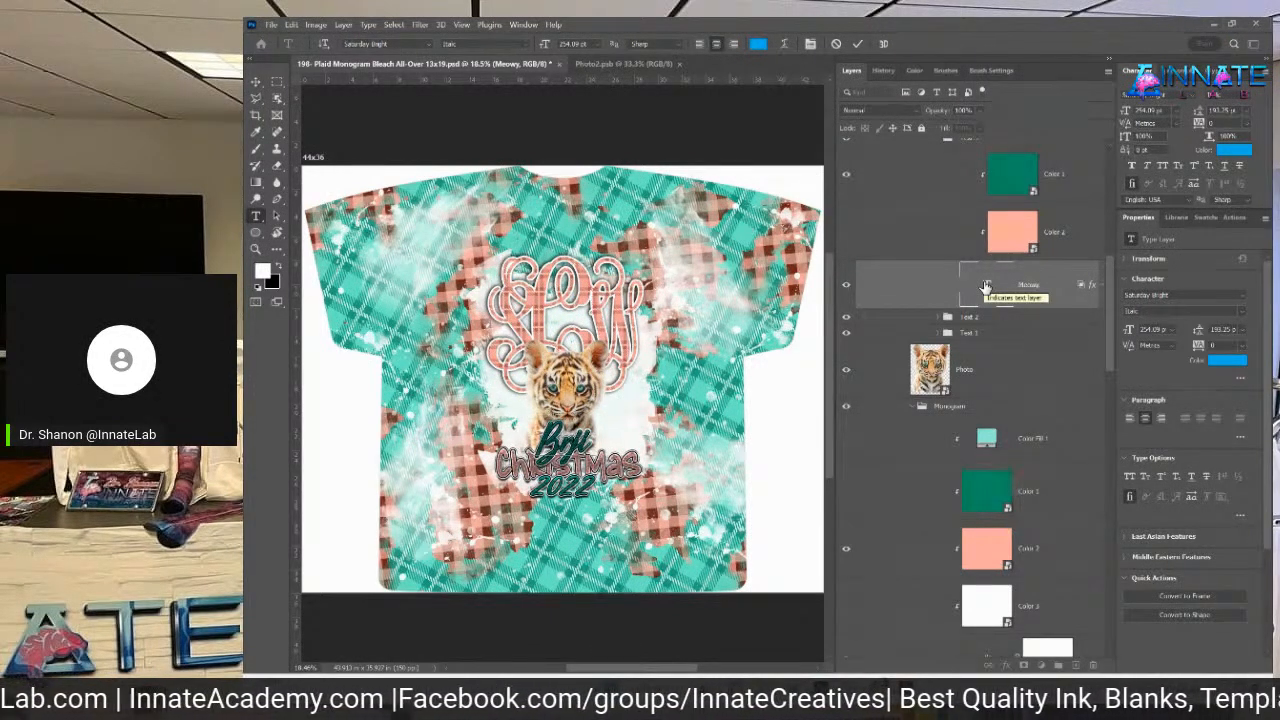
key(BackSpace)
key(BackSpace)
key(BackSpace)
key(BackSpace)
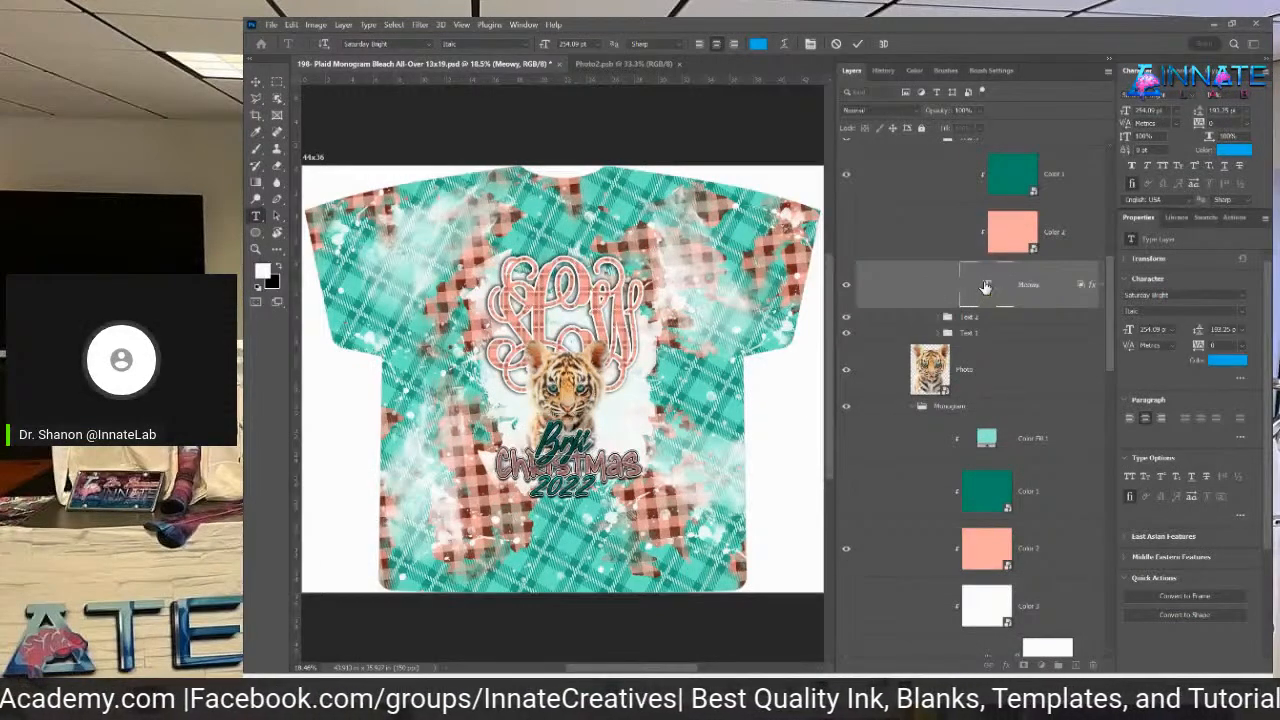
text(r)
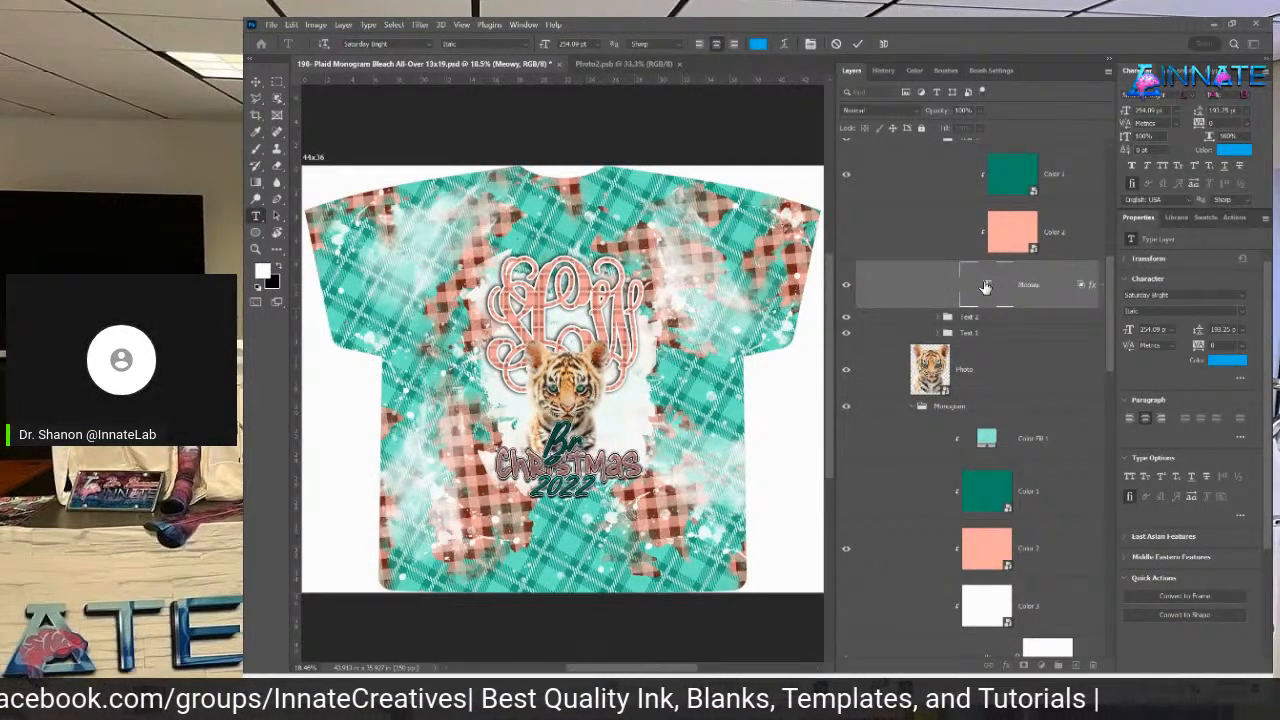
key(BackSpace)
Complete the first text line after the B as a possessive first name and commit the text
text(e)
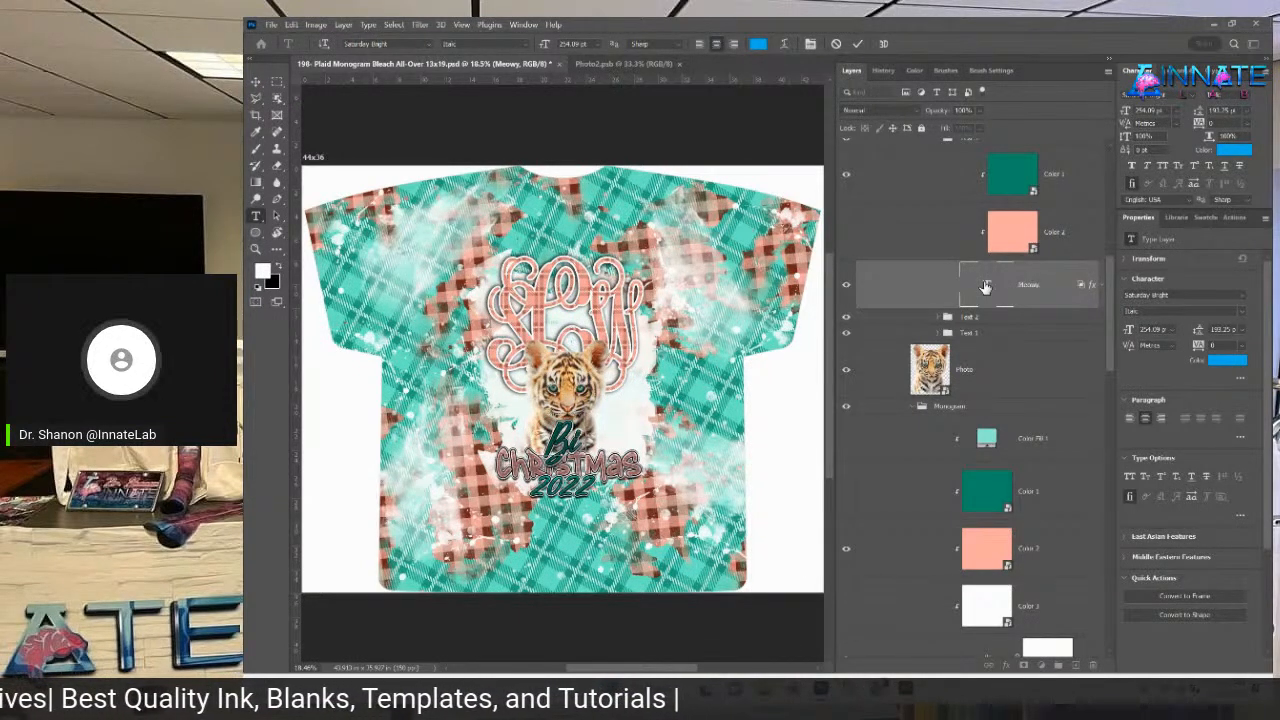
text(anca)
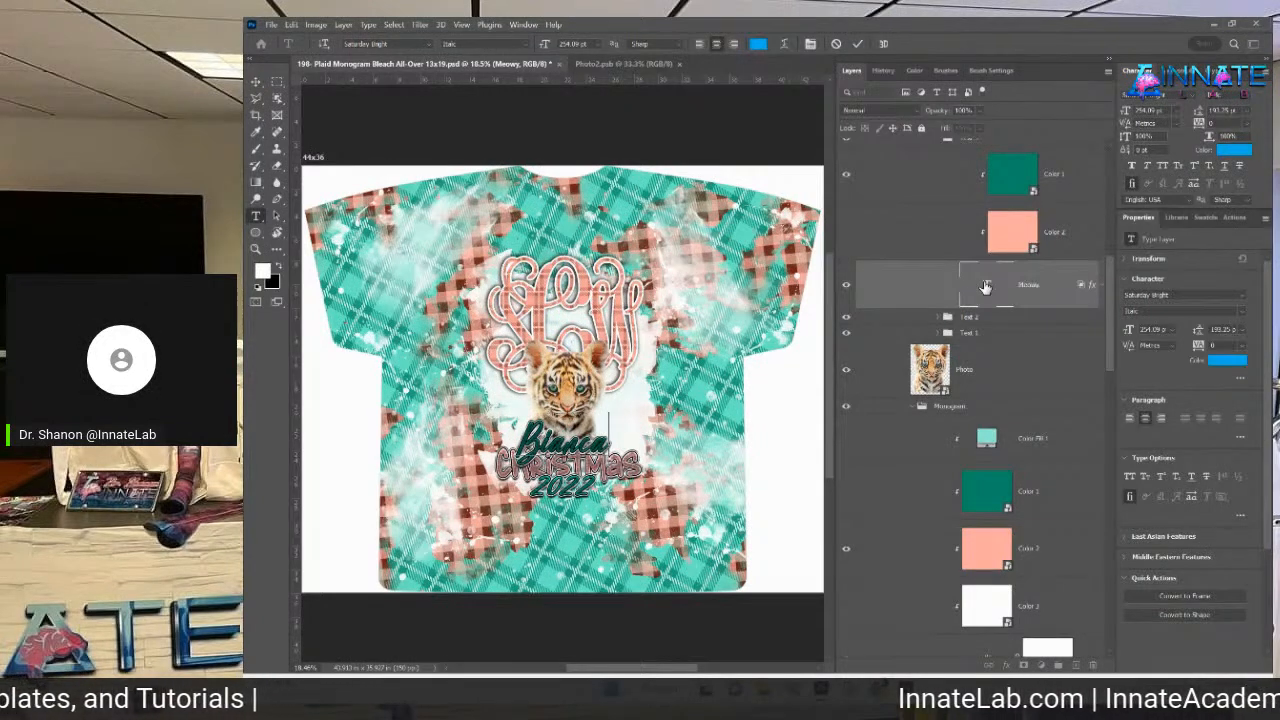
text('s)
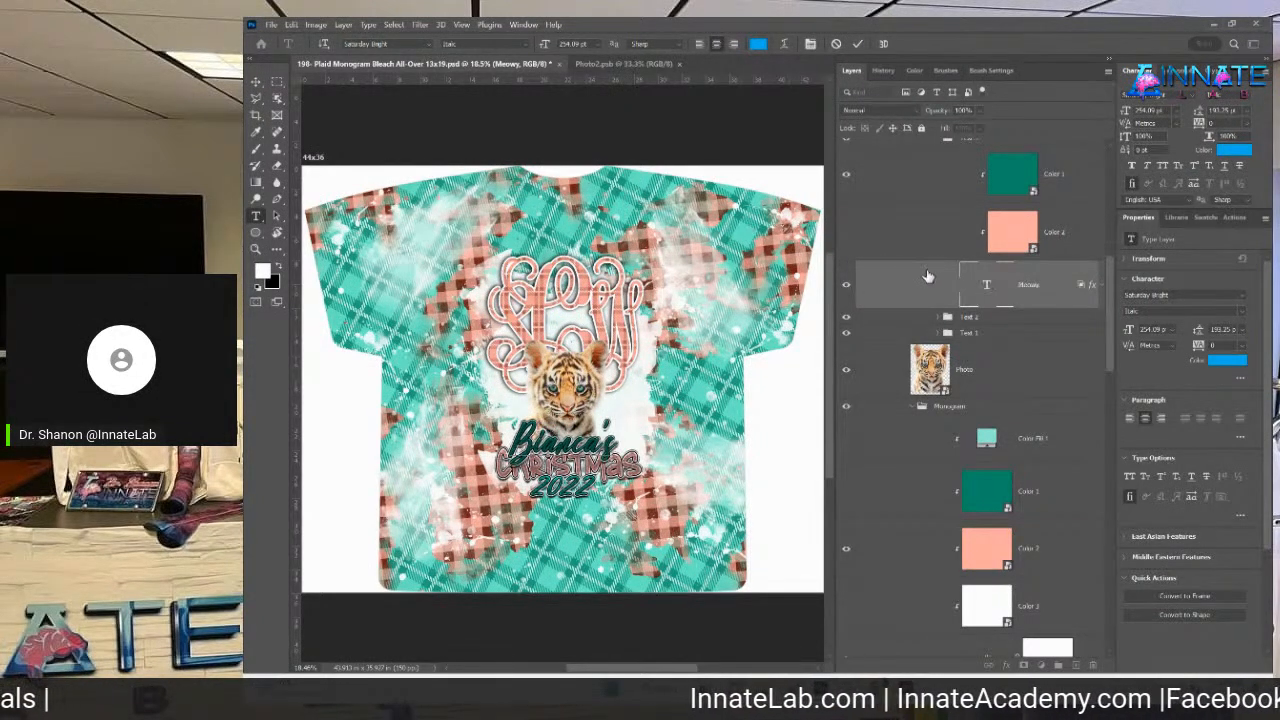
click(266, 87)
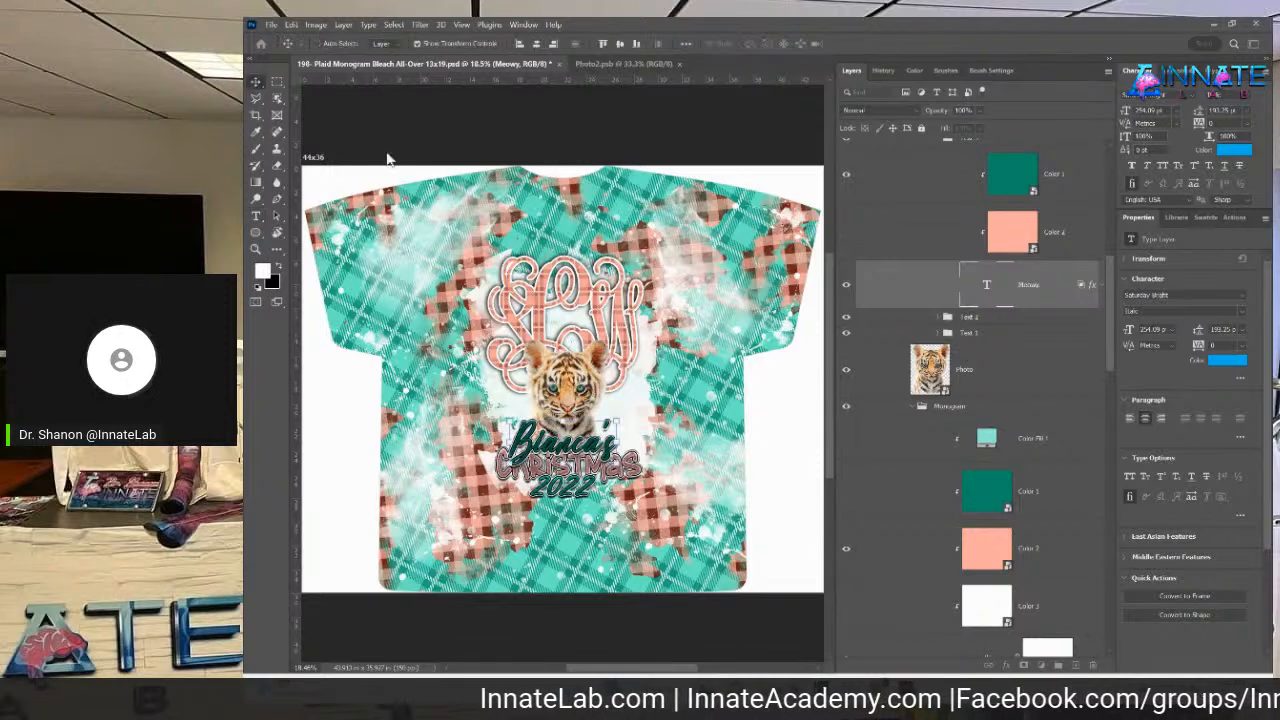
Select the Christmas text layer in the artwork, replace its text with "Birthday", and commit the edit
right_click(645, 481)
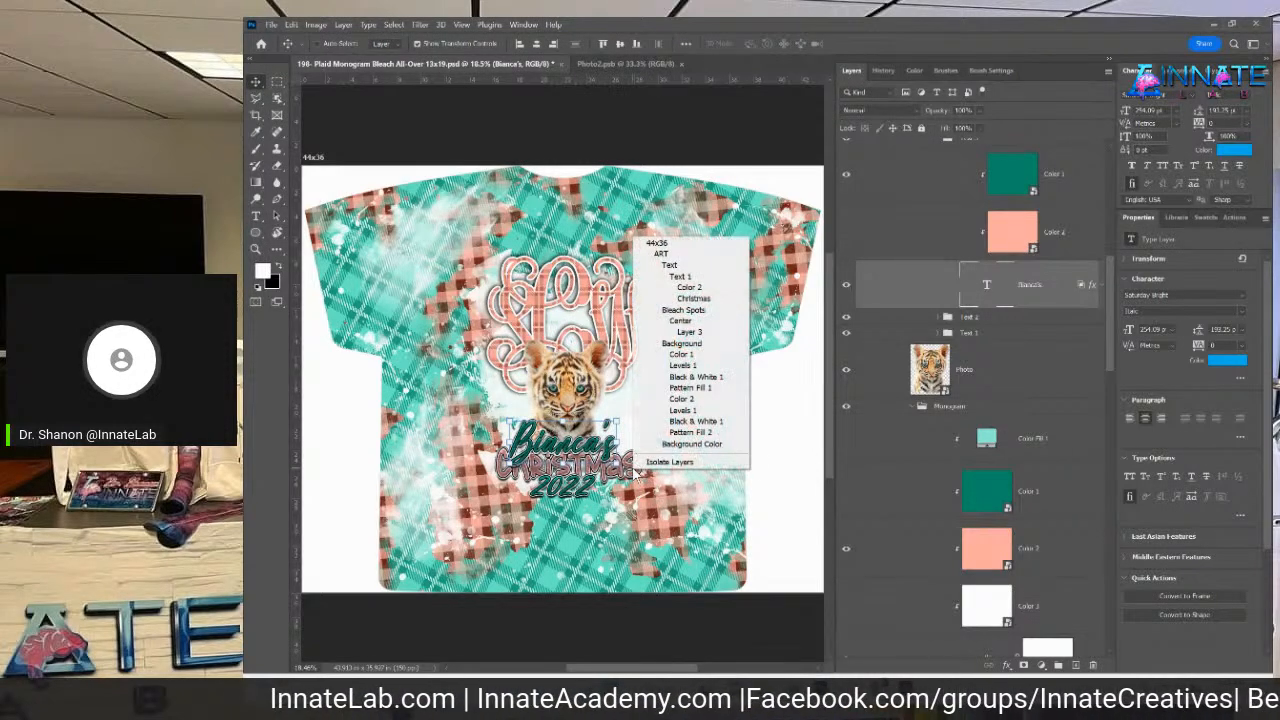
click(712, 298)
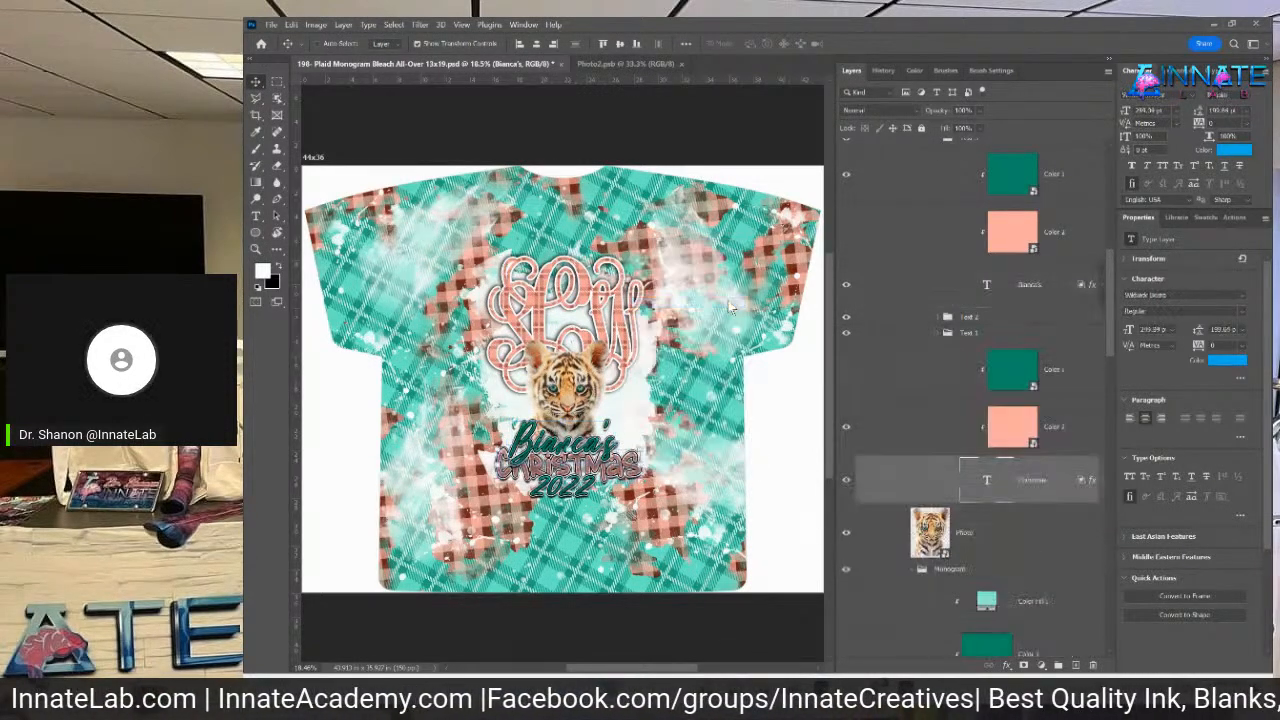
double_click(987, 484)
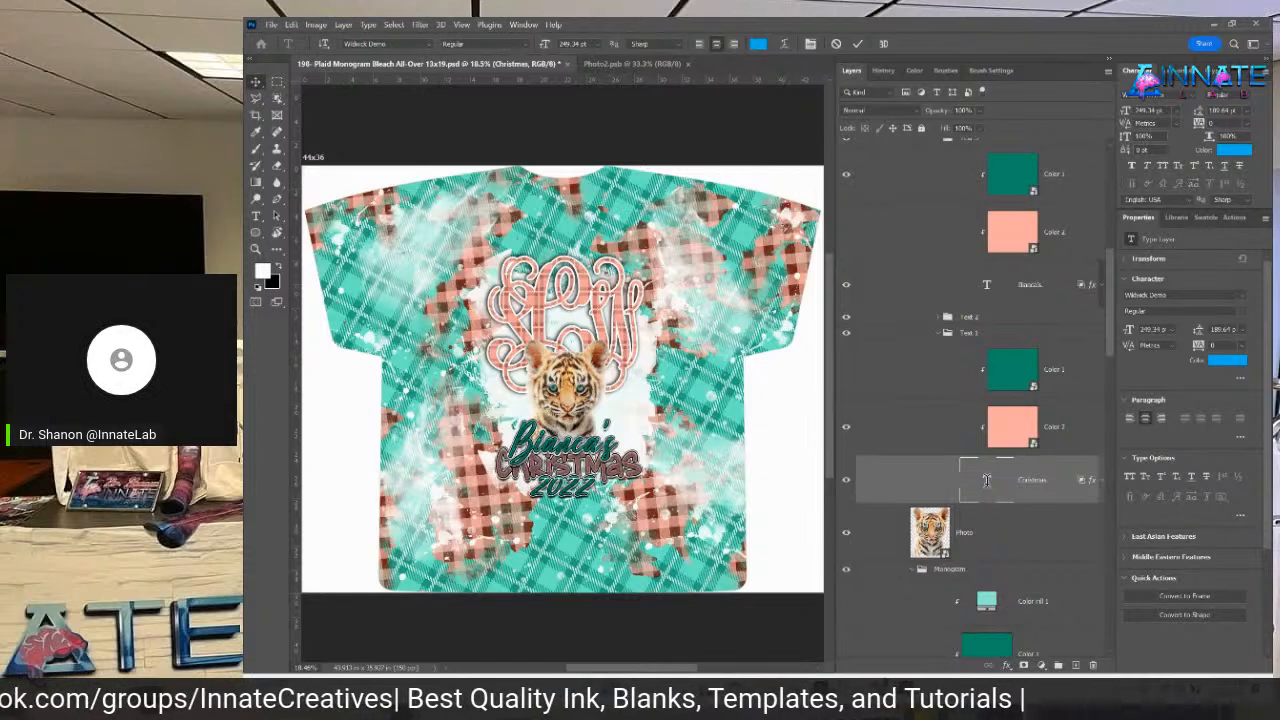
text(BIRTHDAY)
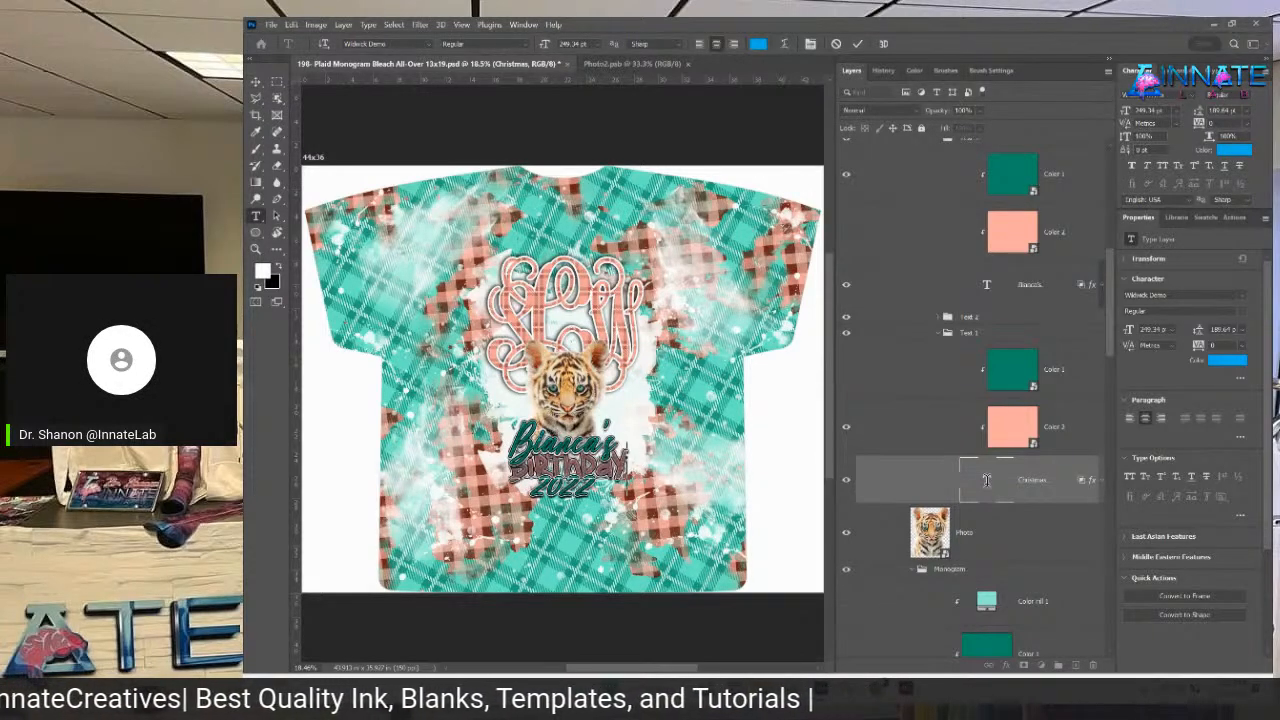
click(255, 86)
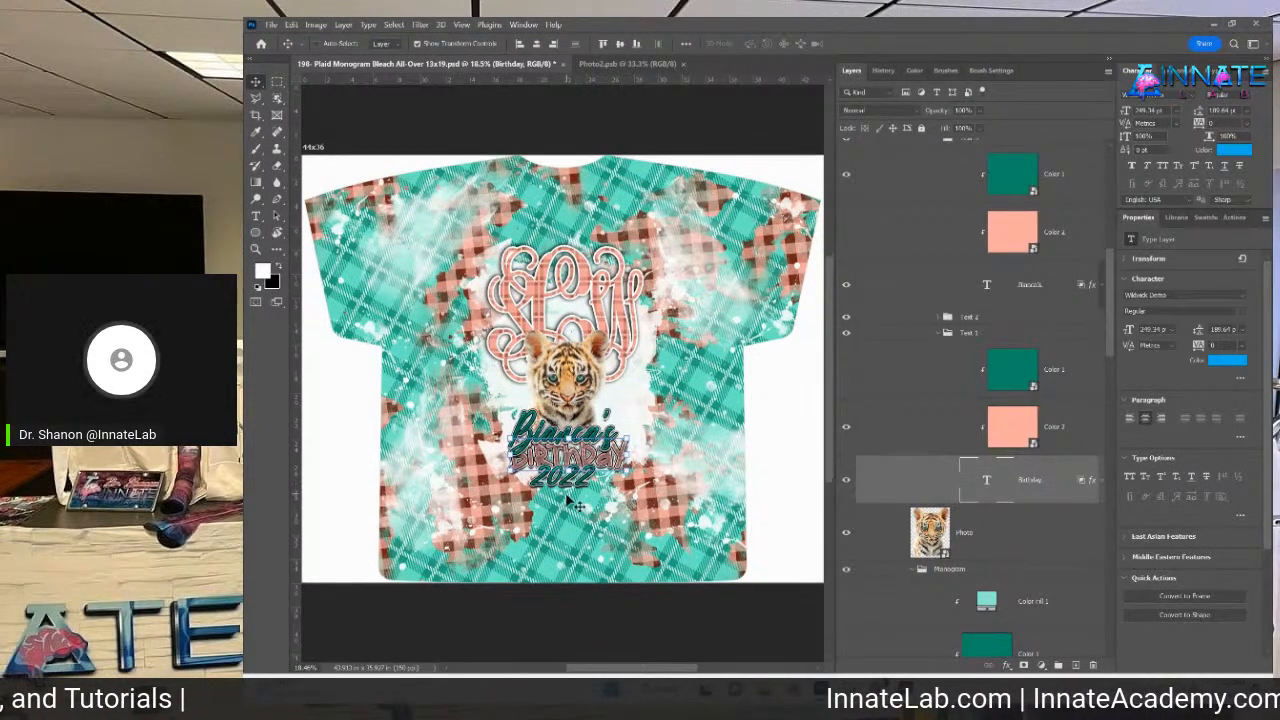
Collapse the Text 1 and Text 3 groups inside the Text group
scroll(688, 340, down, 2)
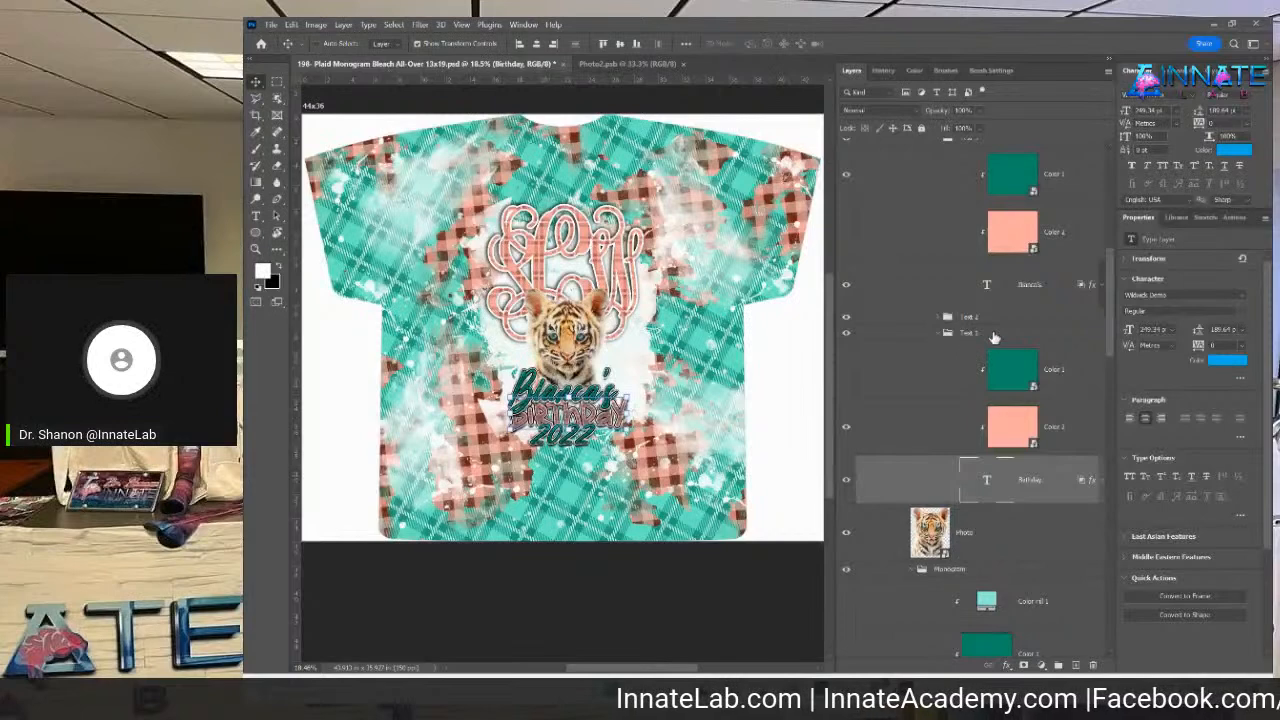
click(944, 336)
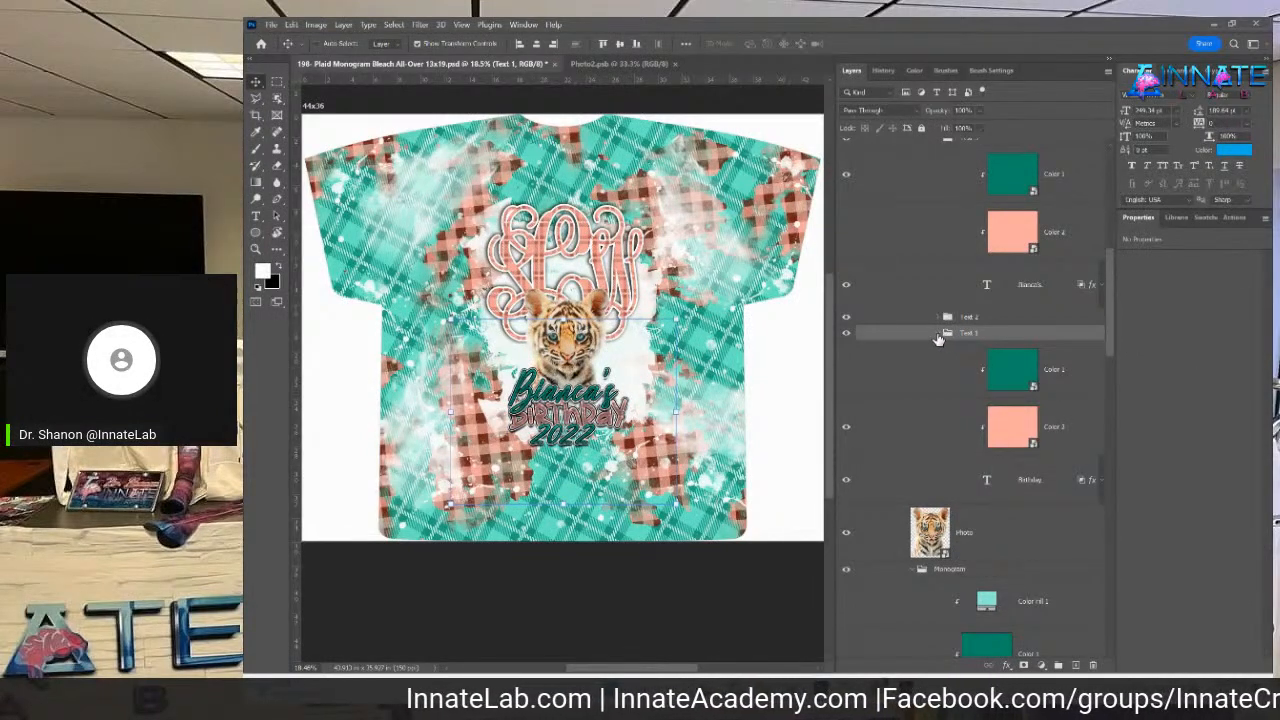
click(938, 336)
click(966, 318)
scroll(950, 315, up, 3)
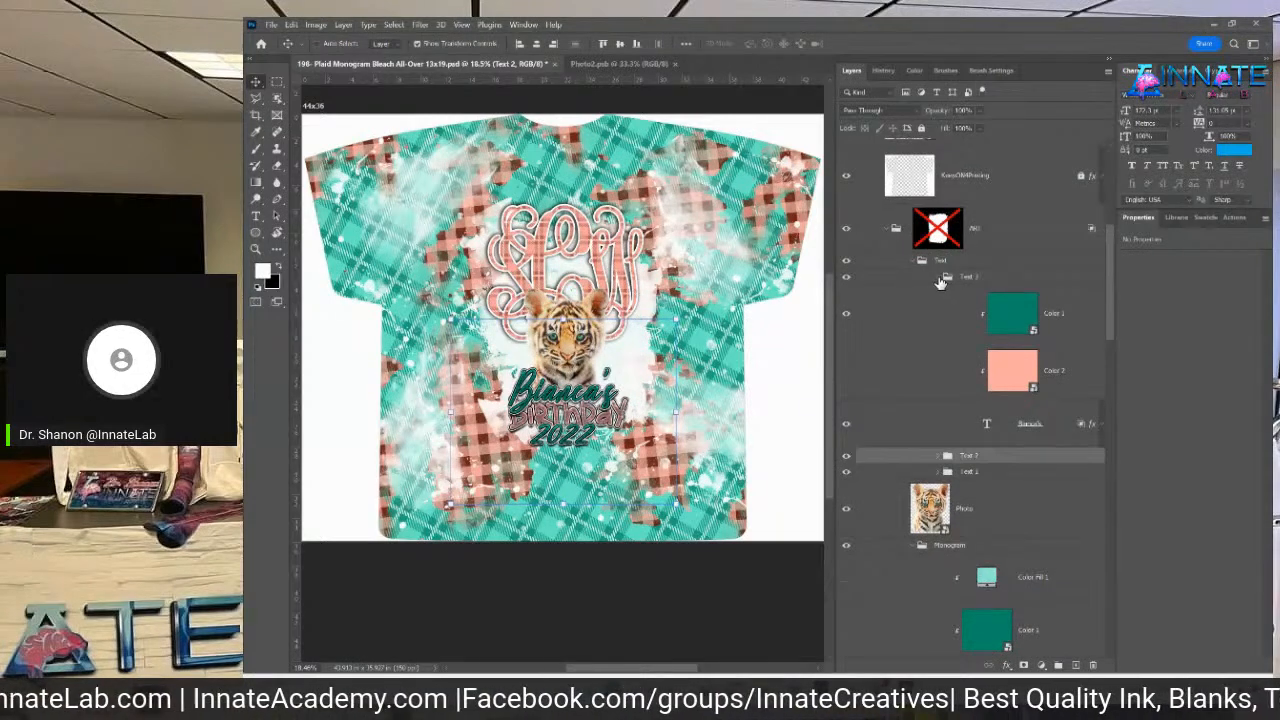
click(939, 279)
Try duplicating the Text 1, Text 2 and Text 3 groups up over the monogram, and undo the copy
click(1000, 280)
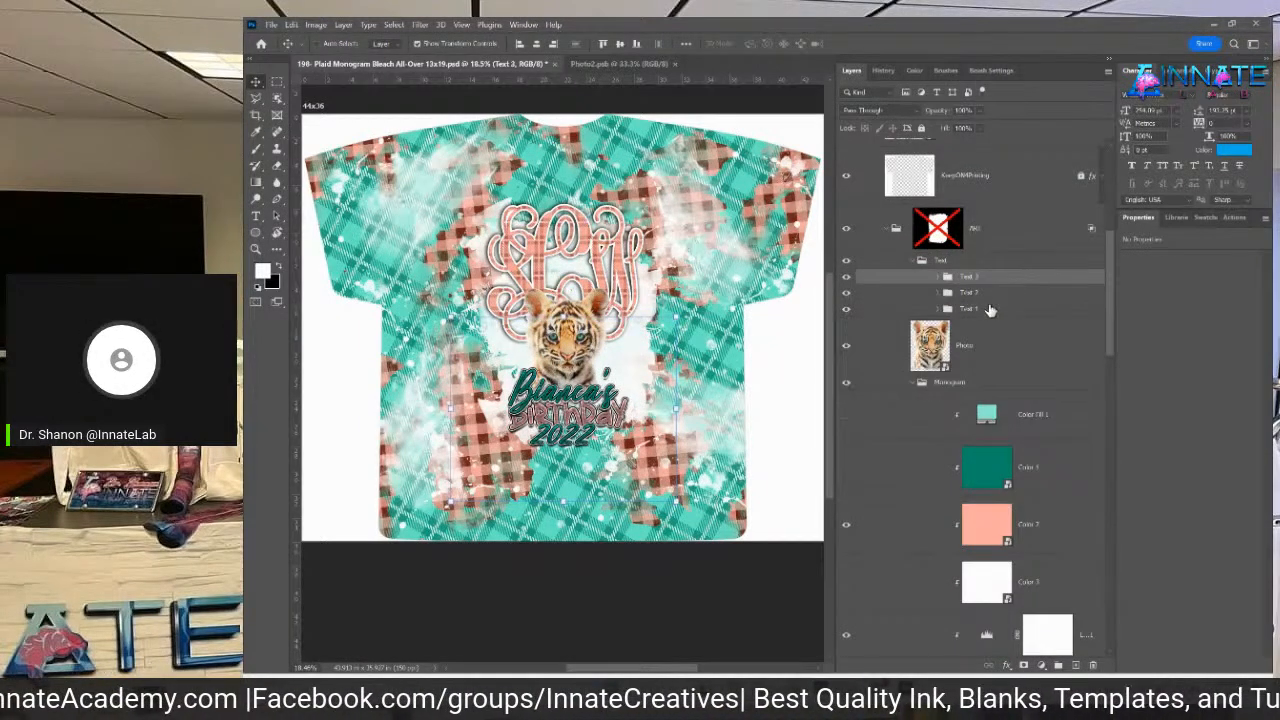
shift+click(989, 310)
drag(598, 403, 614, 200)
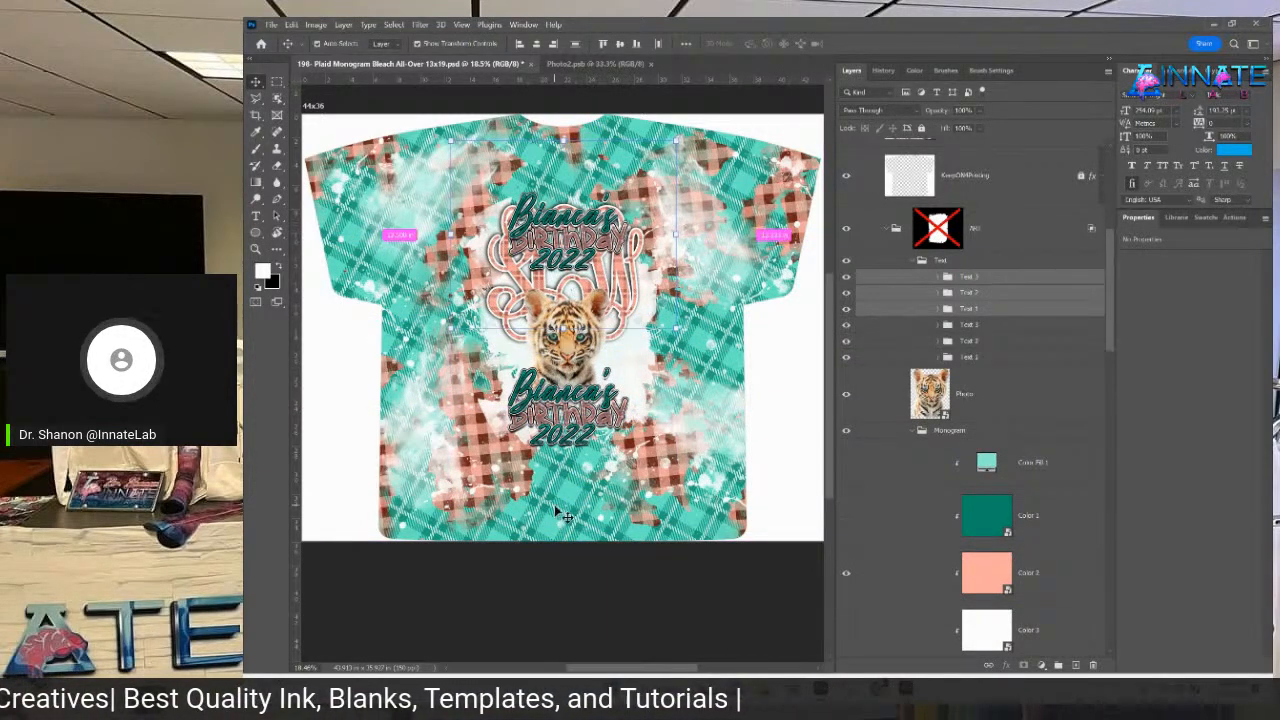
key(ctrl+z)
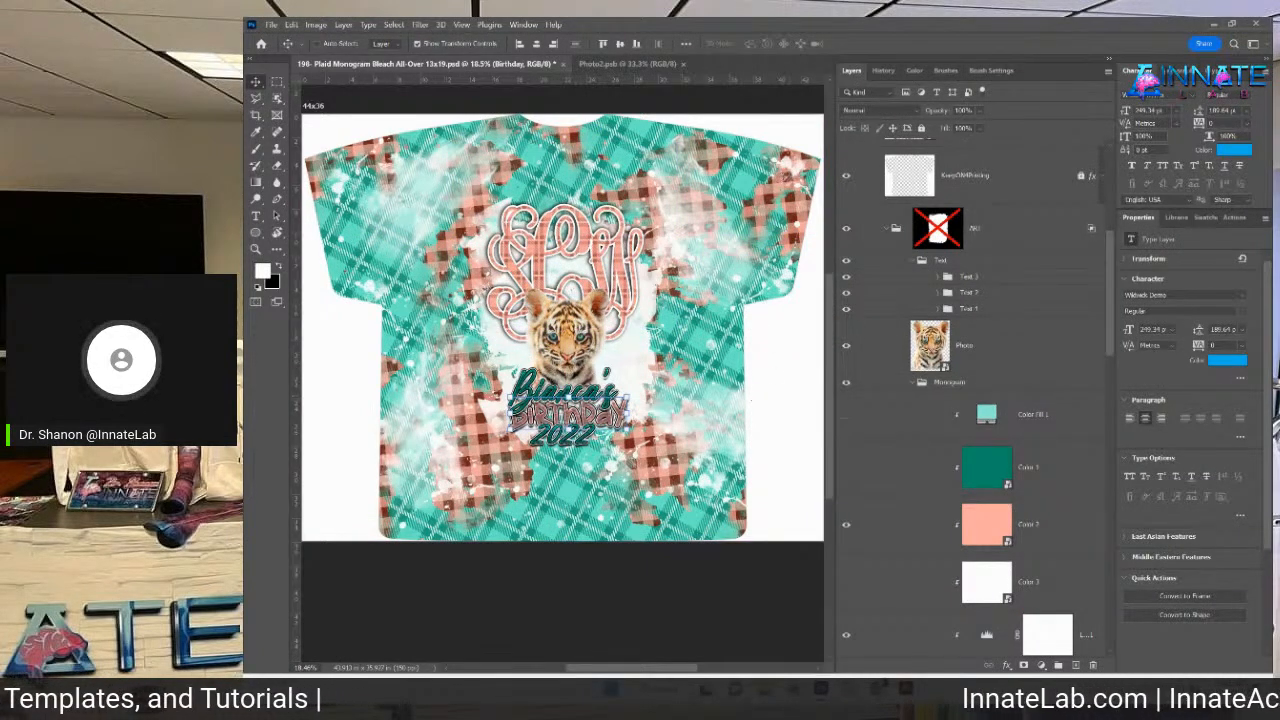
Review the font link layers at the head of the layer stack, the artwork layers beneath them, and the shirt design
click(1036, 374)
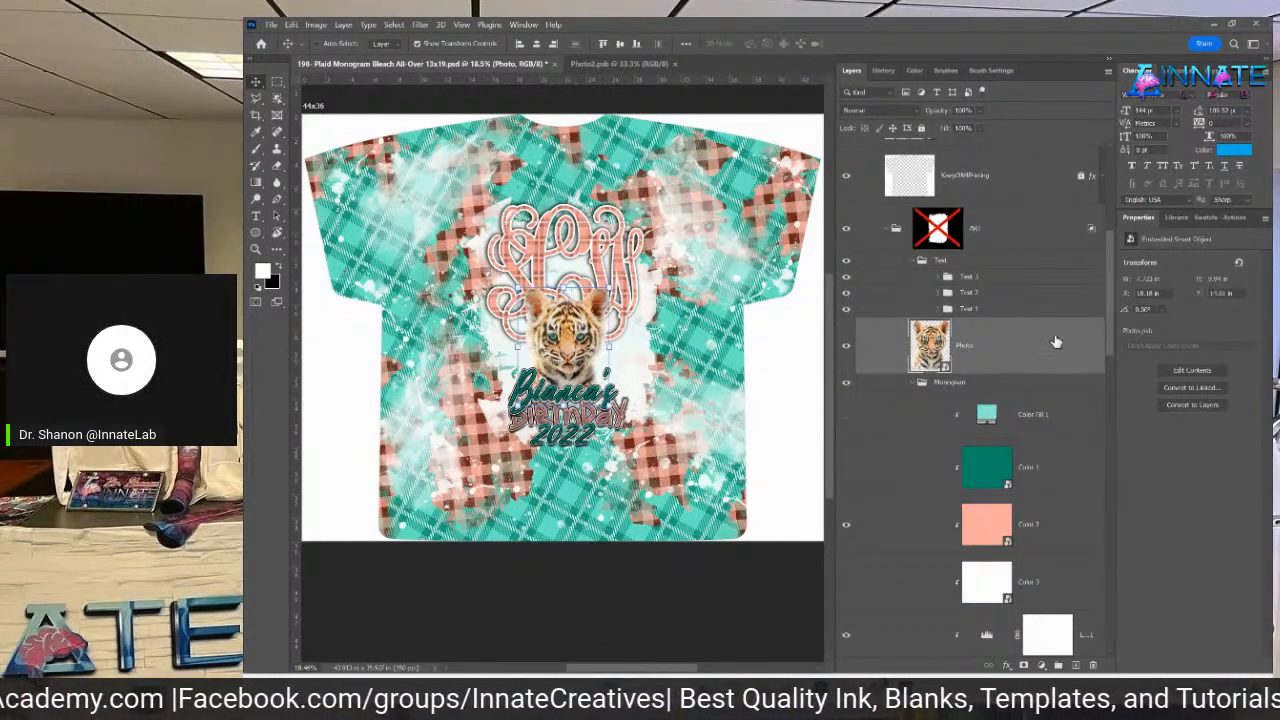
drag(1115, 299, 1120, 205)
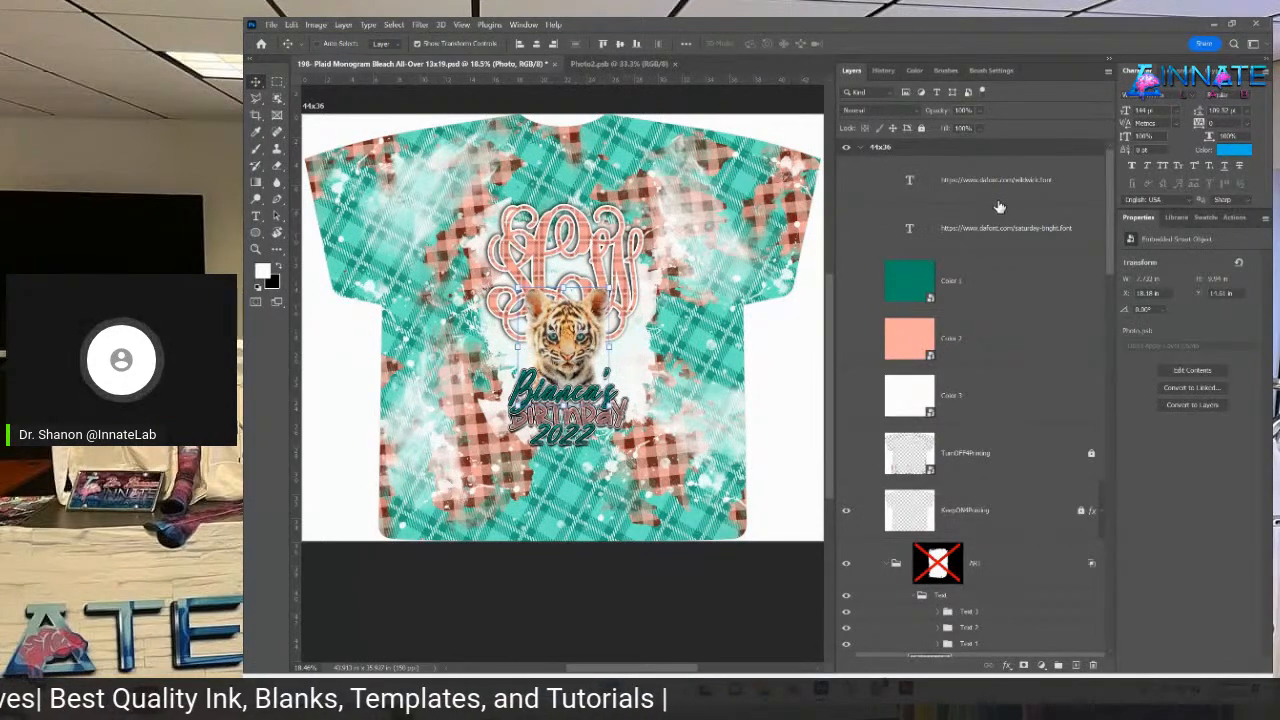
click(1002, 200)
scroll(1000, 330, down, 5)
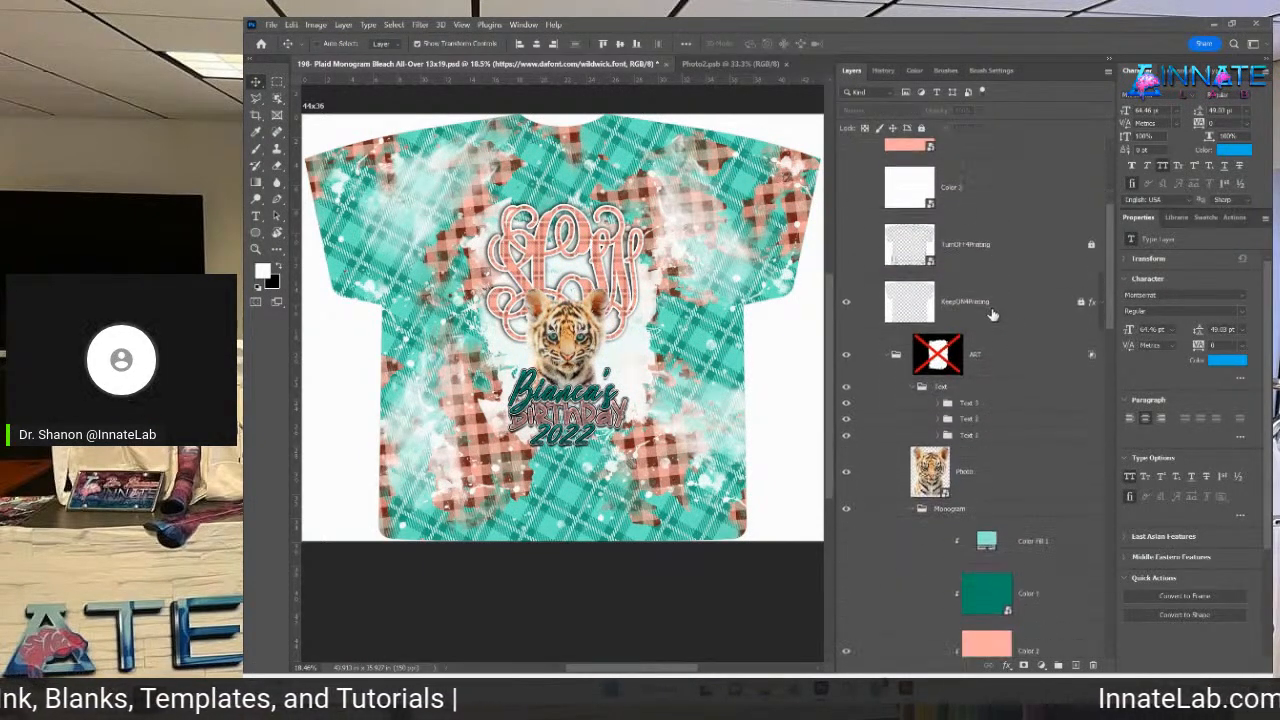
scroll(530, 342, down, 5)
scroll(570, 365, up, 3)
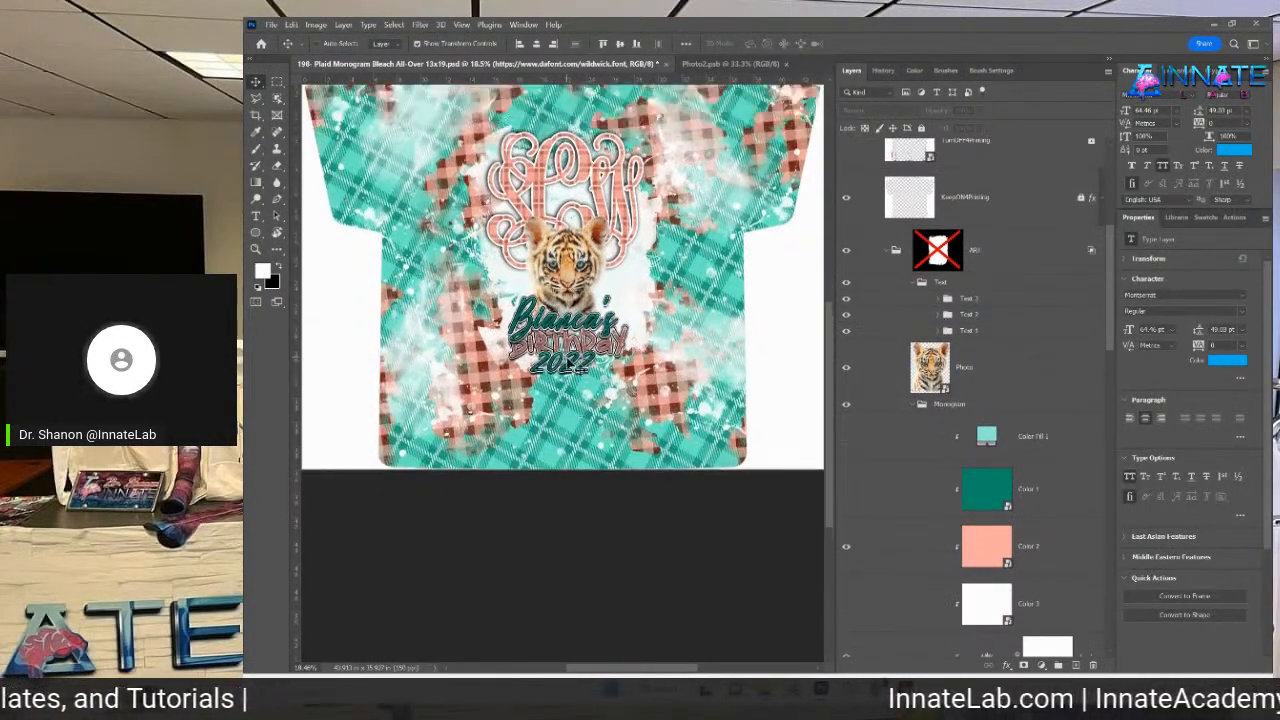
scroll(572, 368, up, 1)
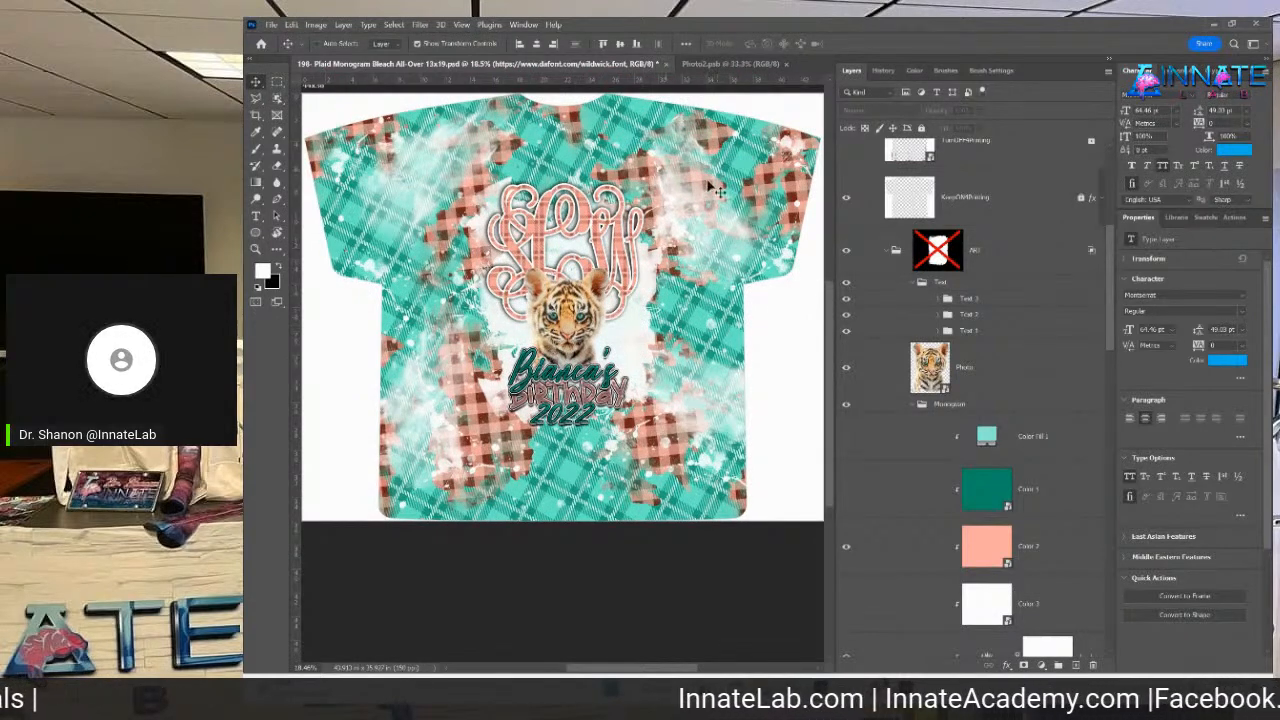
Select the Pattern Fill 1 layer in the Background group from the green plaid area of the shirt
right_click(738, 298)
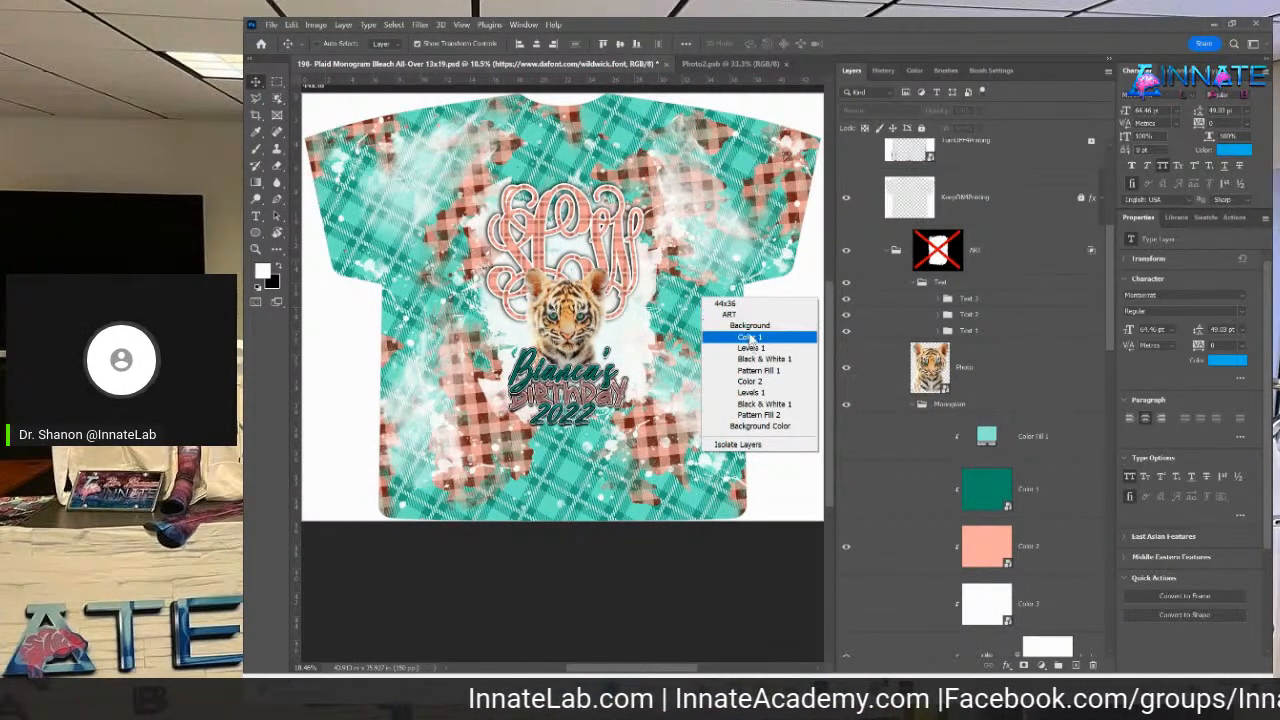
click(758, 370)
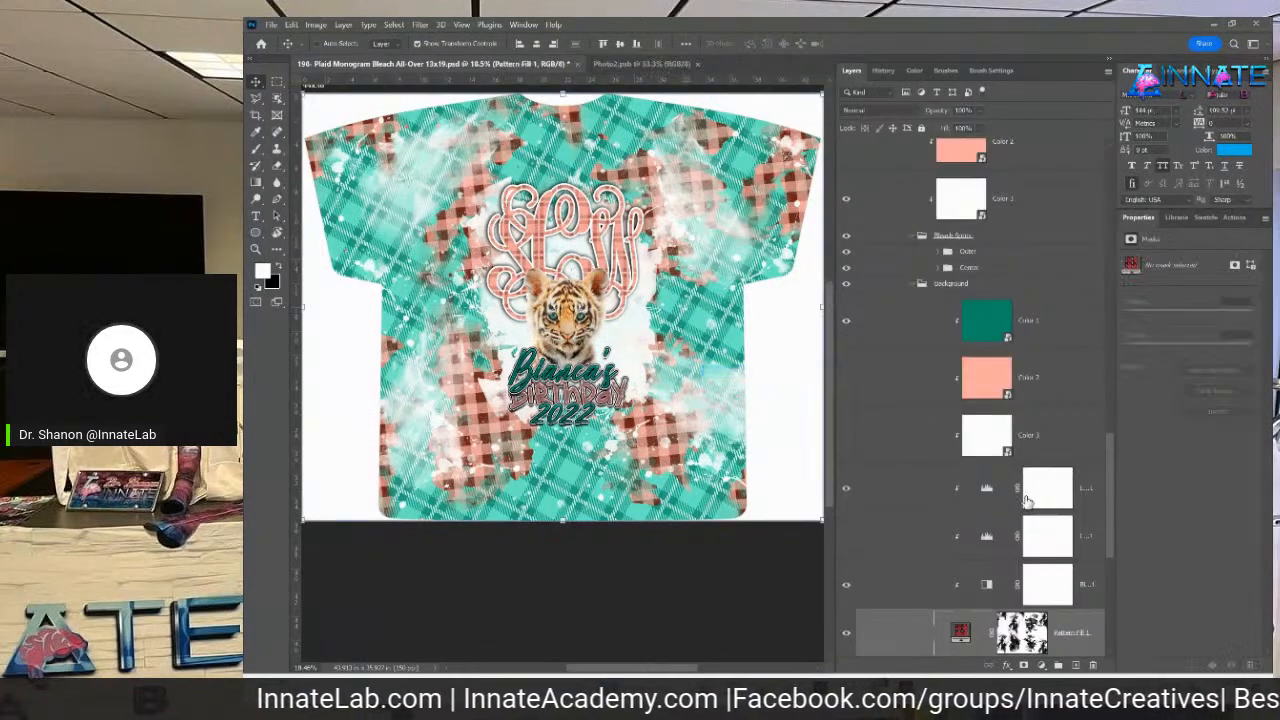
scroll(1003, 520, down, 3)
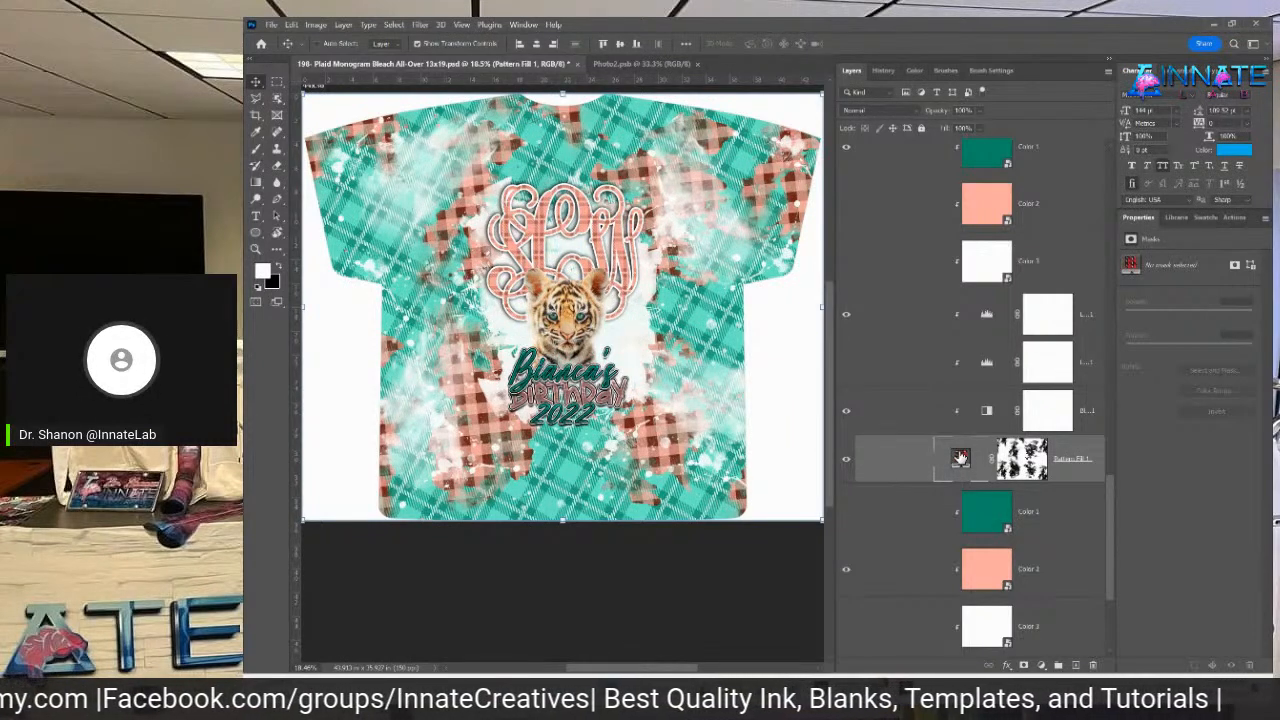
Switch to the Chrome window with the Podia course page
mouse_move(877, 700)
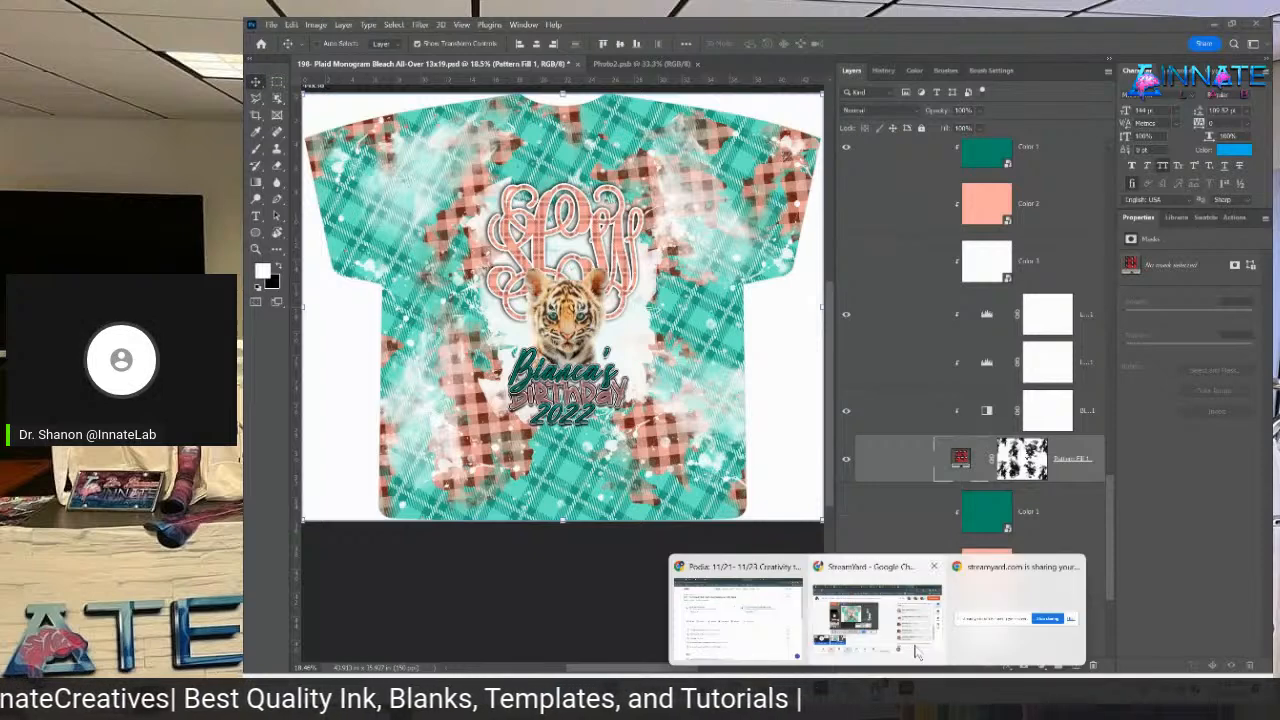
click(733, 646)
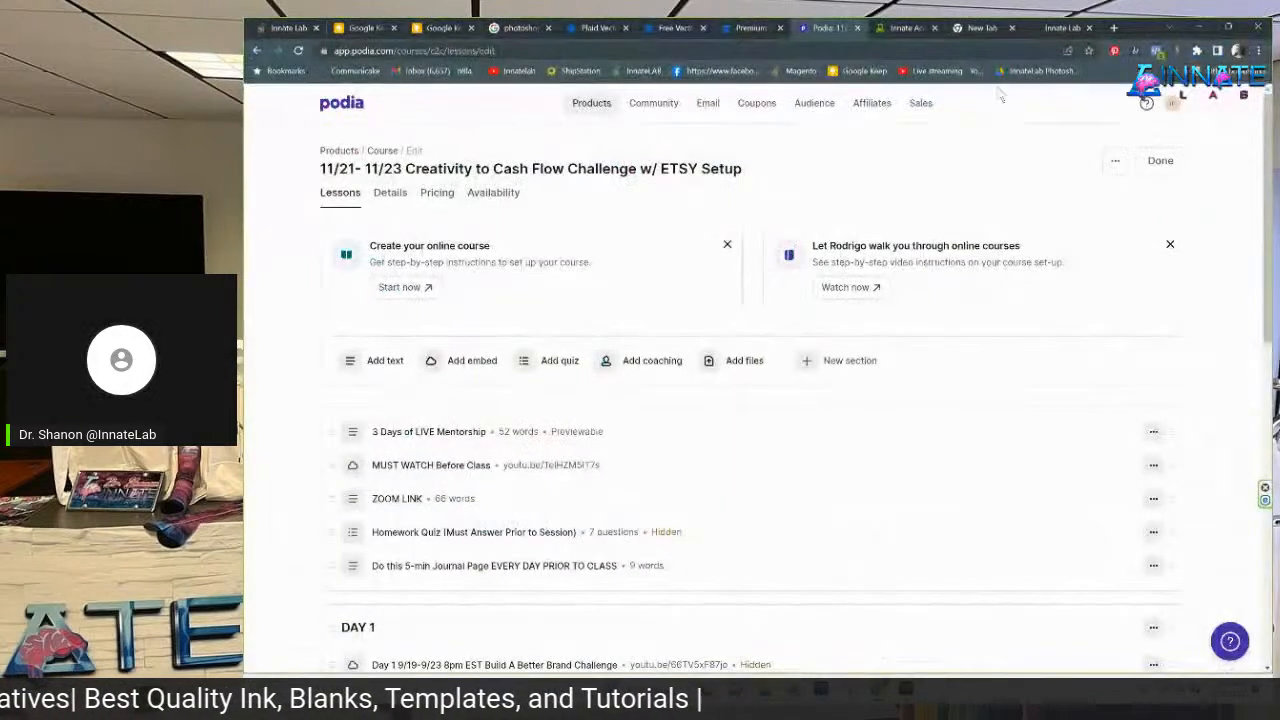
click(1113, 28)
click(840, 52)
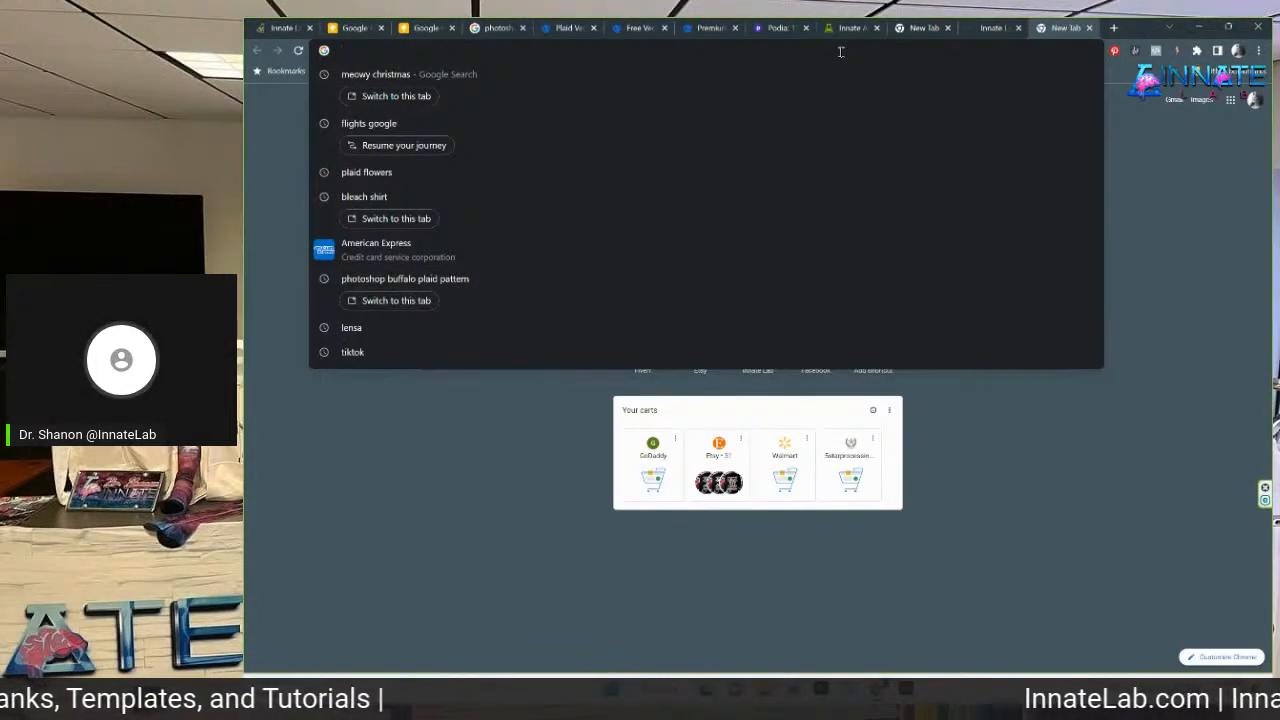
text(jungle a)
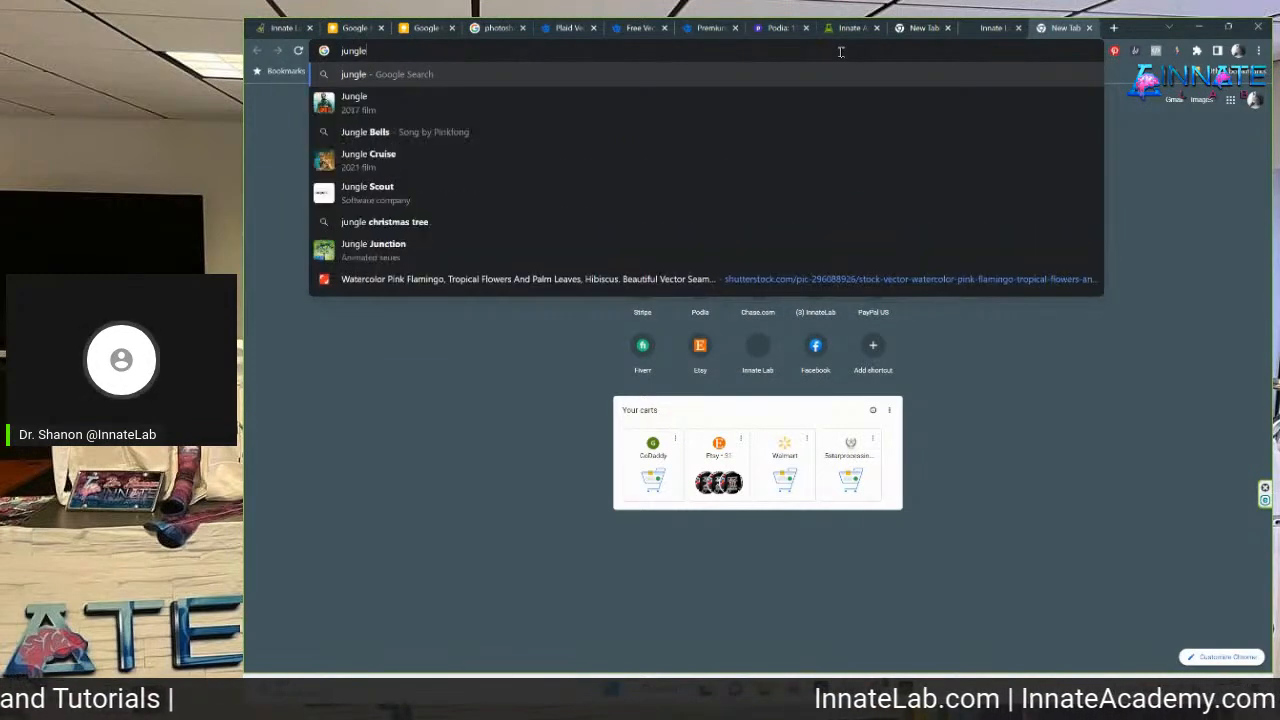
Search Freepik for "jungle background" from the already open lumberjack plaid page
click(709, 28)
click(620, 138)
text(jungle backg)
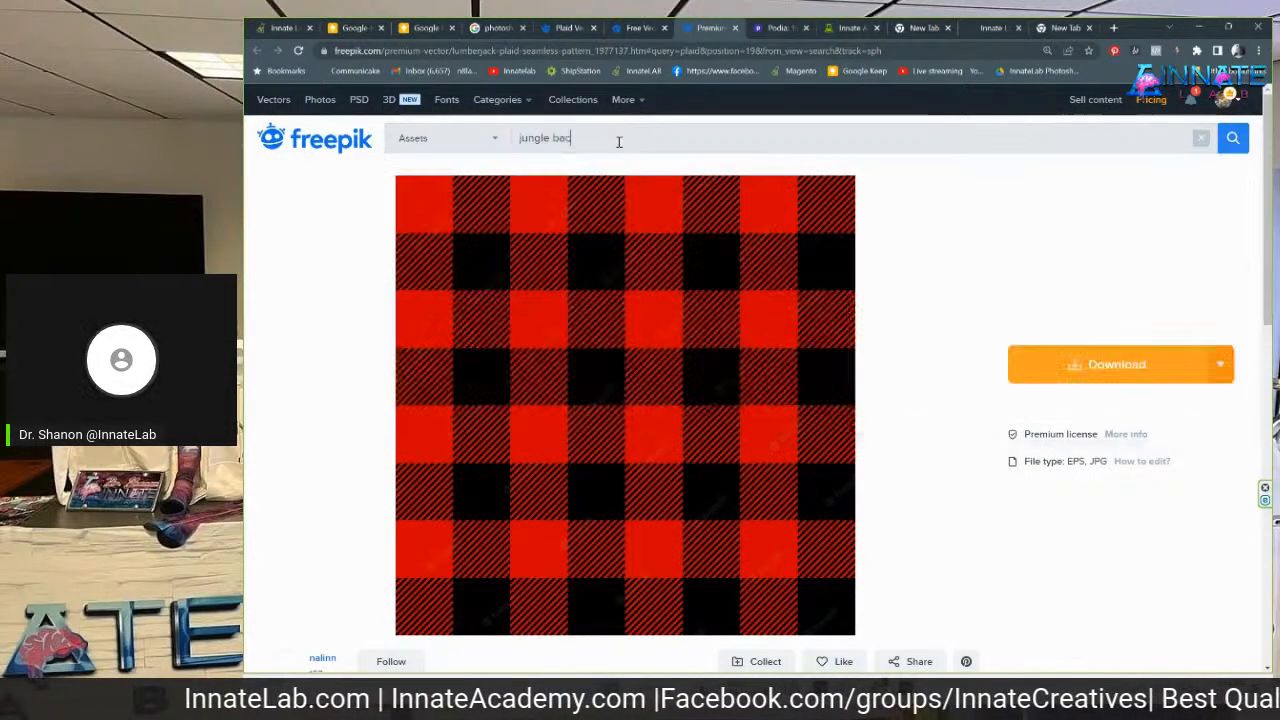
text(round)
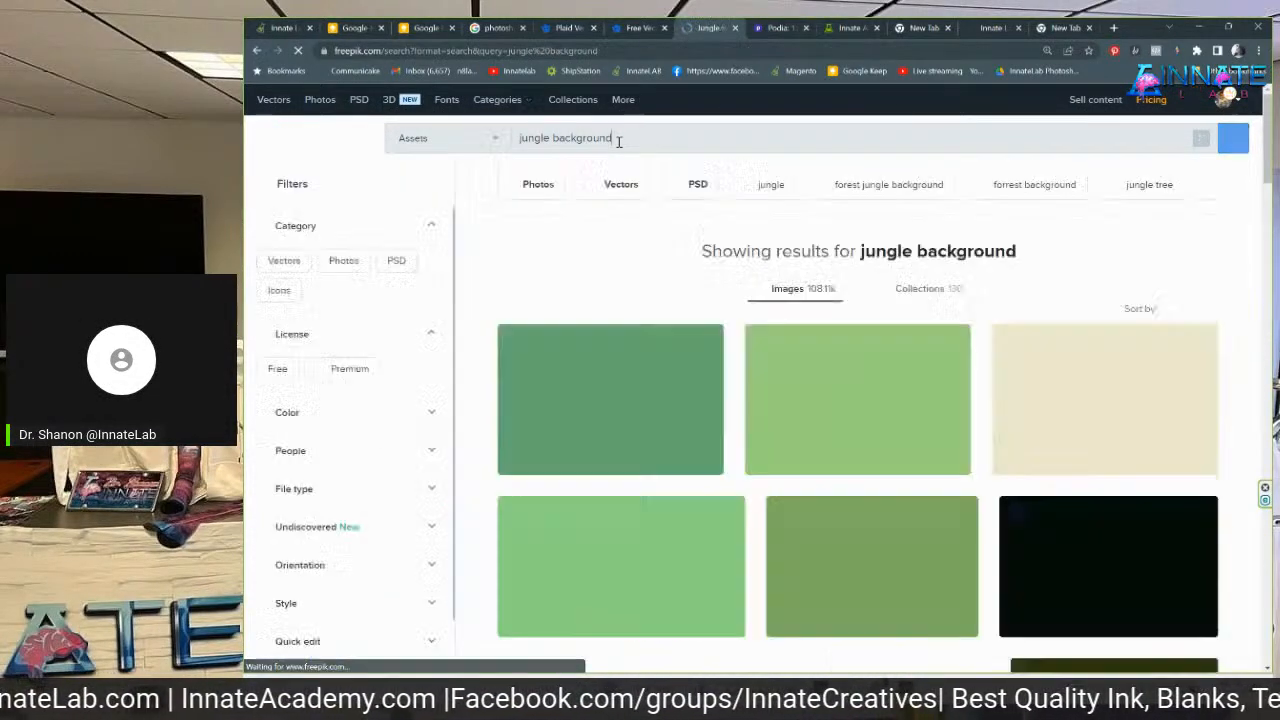
Browse the jungle background results and open the tropical green leaves background in a separate browser tab
scroll(659, 252, down, 4)
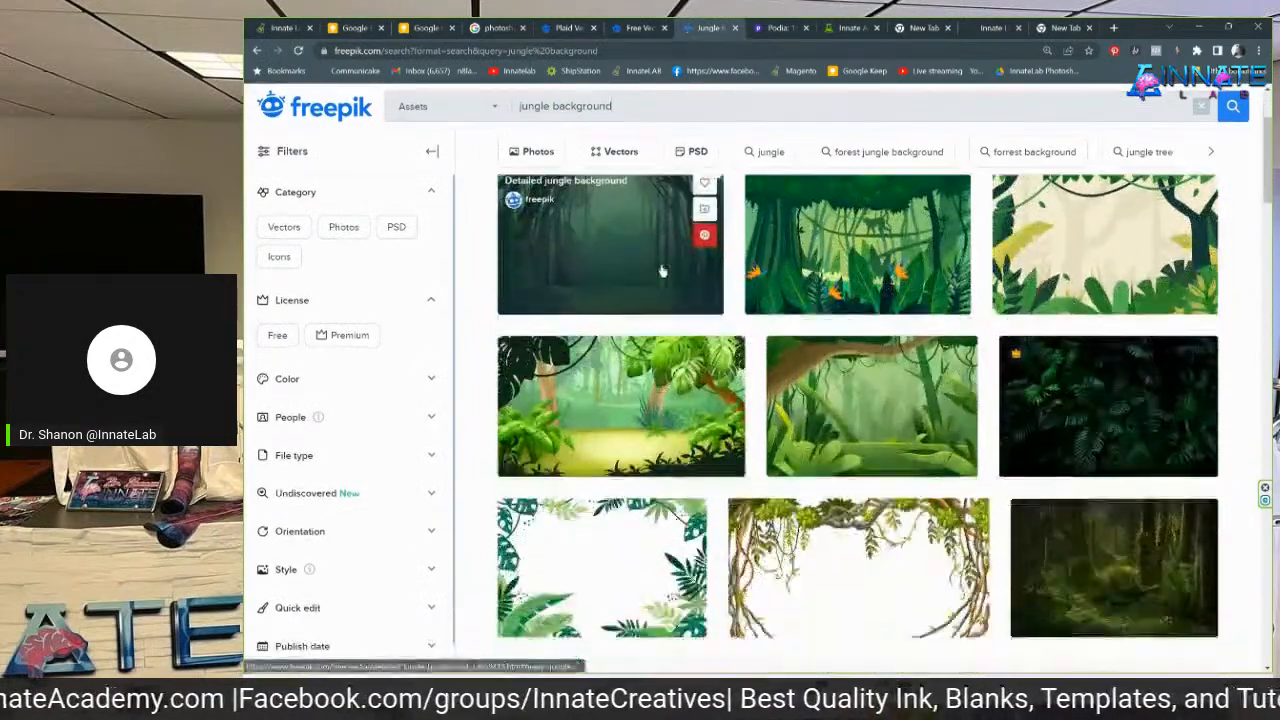
scroll(634, 256, down, 4)
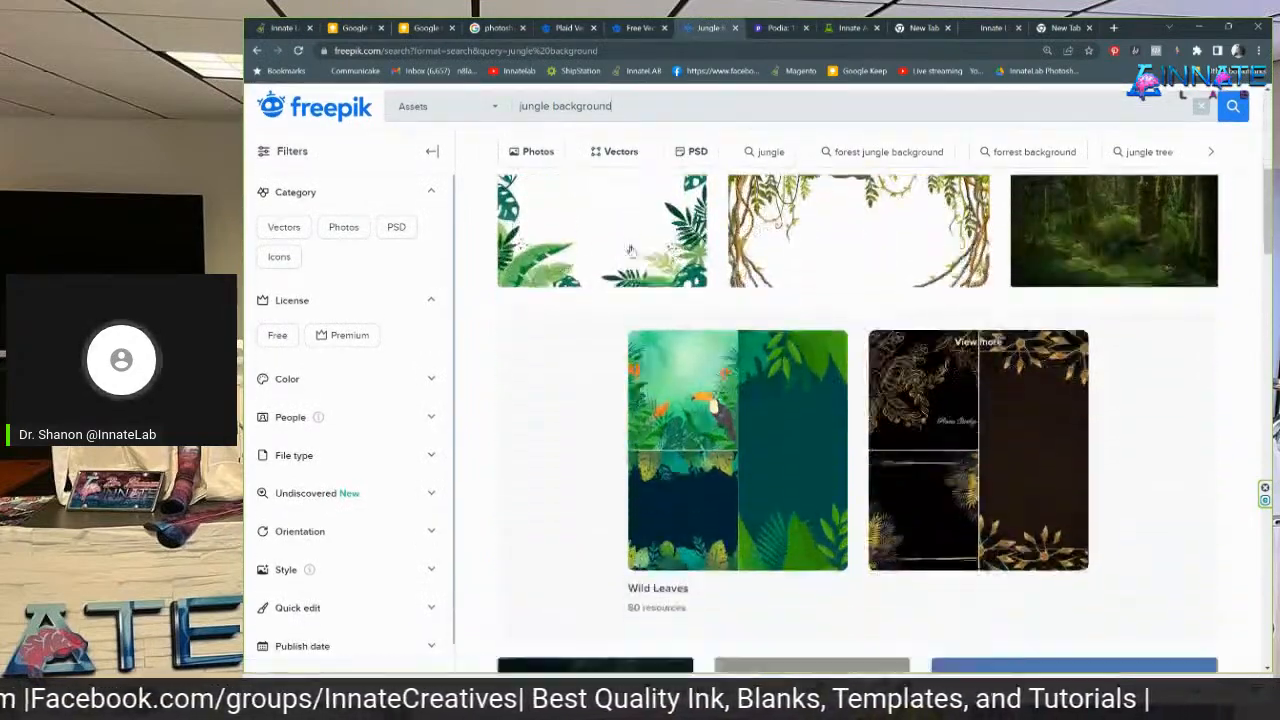
scroll(650, 250, down, 1)
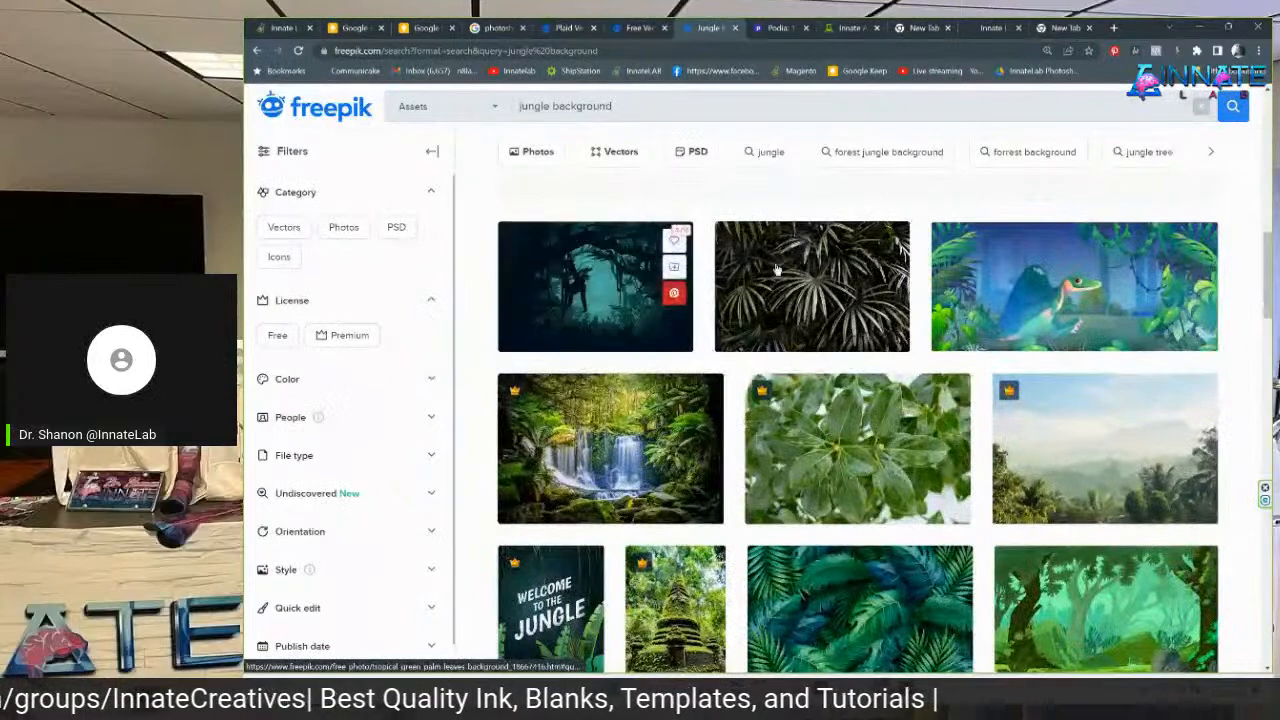
scroll(1118, 385, down, 1)
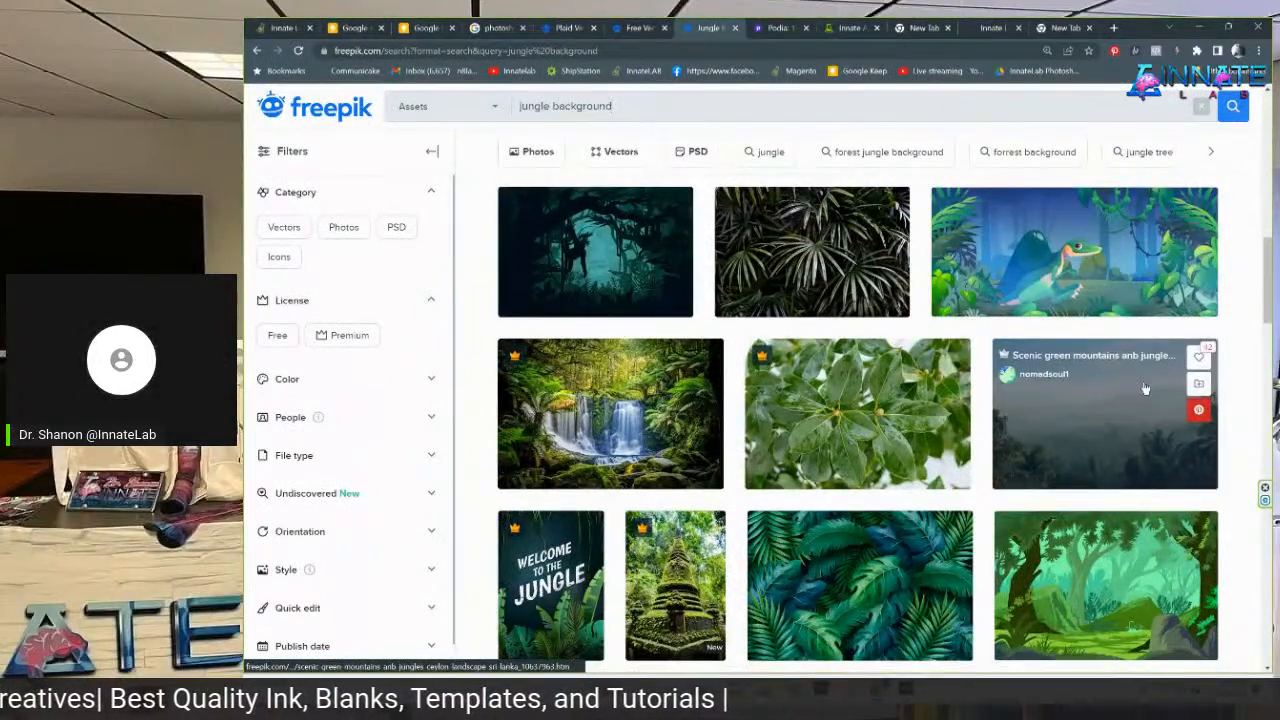
scroll(1145, 388, down, 1)
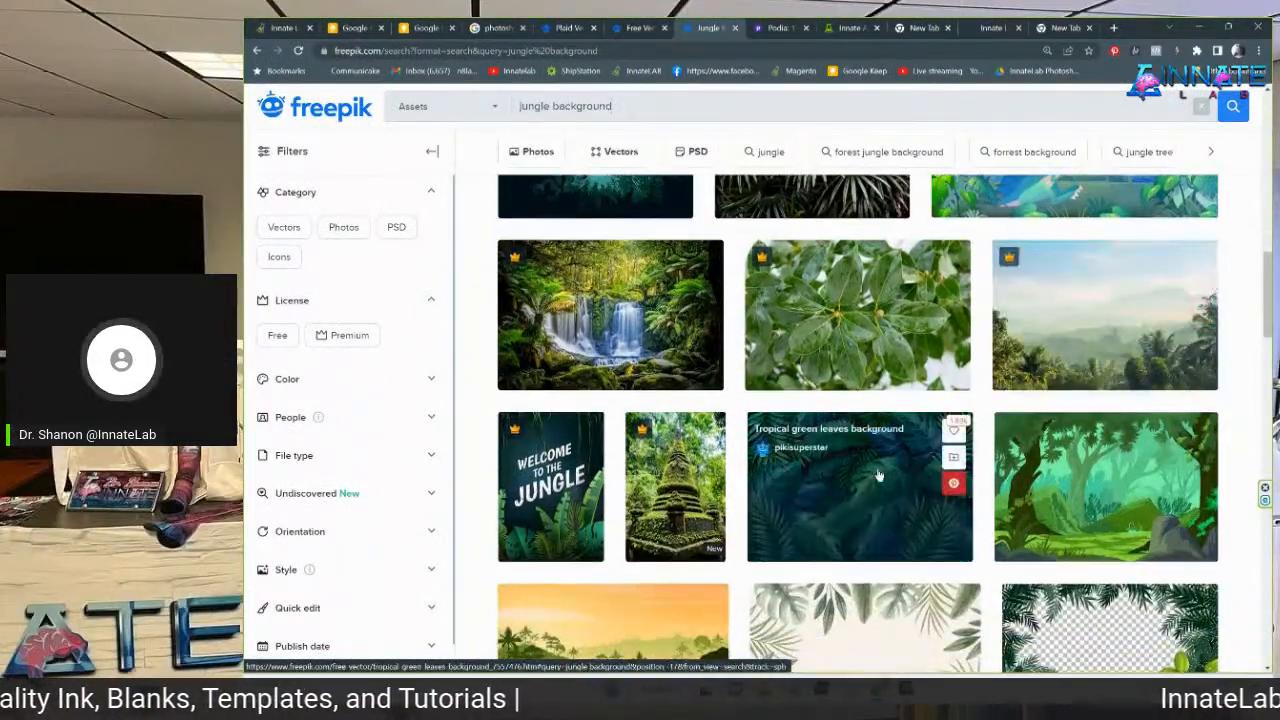
click(938, 229)
Look through more jungle background results and change the Freepik search to "jungle pattern"
scroll(908, 318, down, 1)
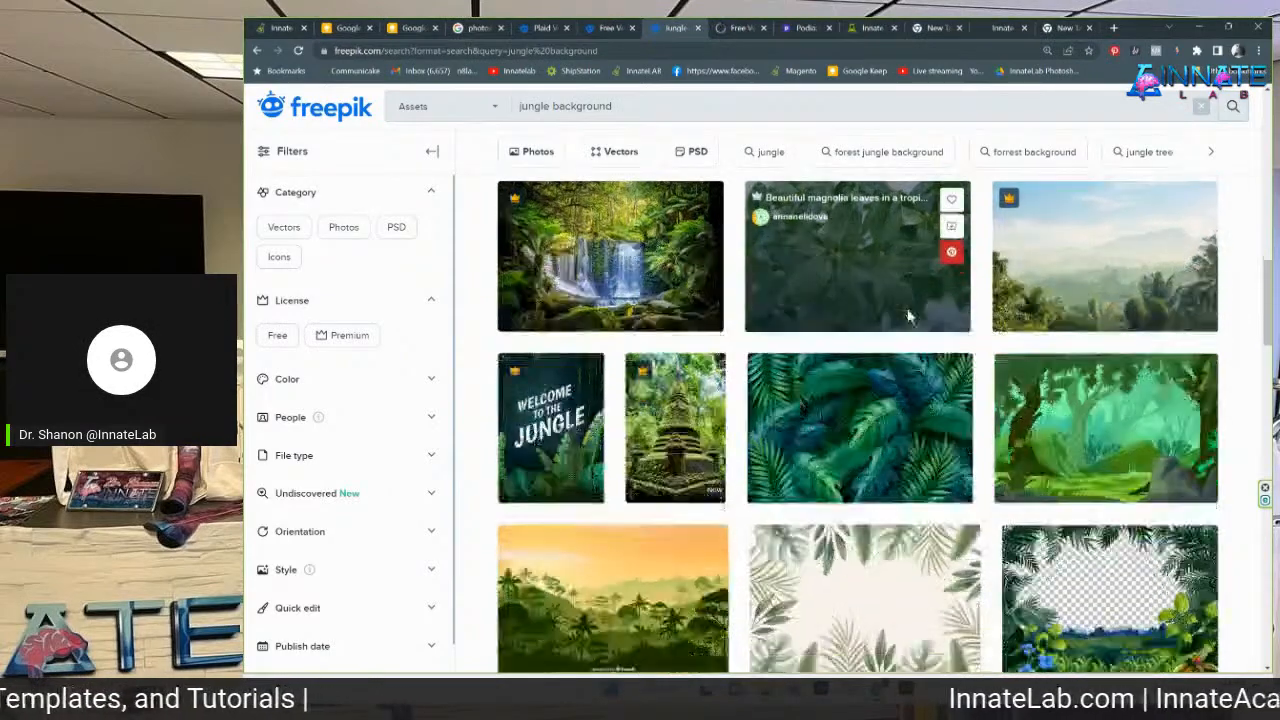
scroll(895, 466, down, 2)
scroll(884, 495, down, 1)
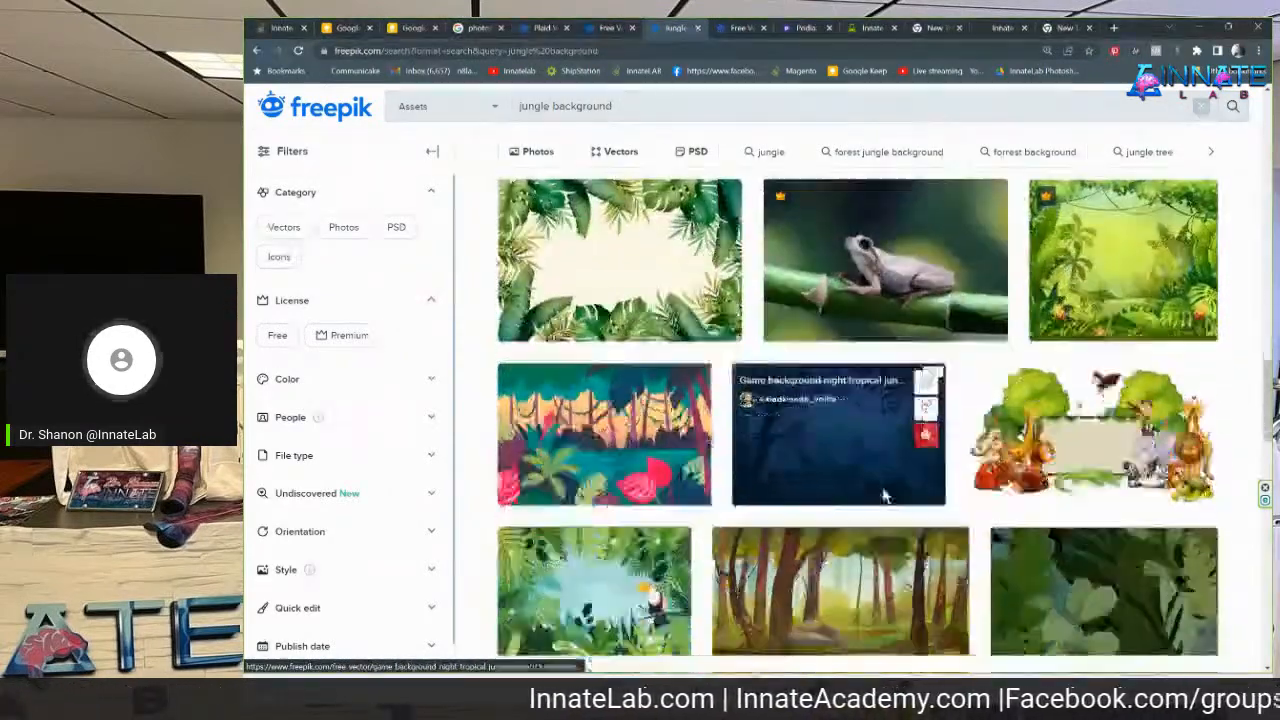
double_click(592, 109)
text(p)
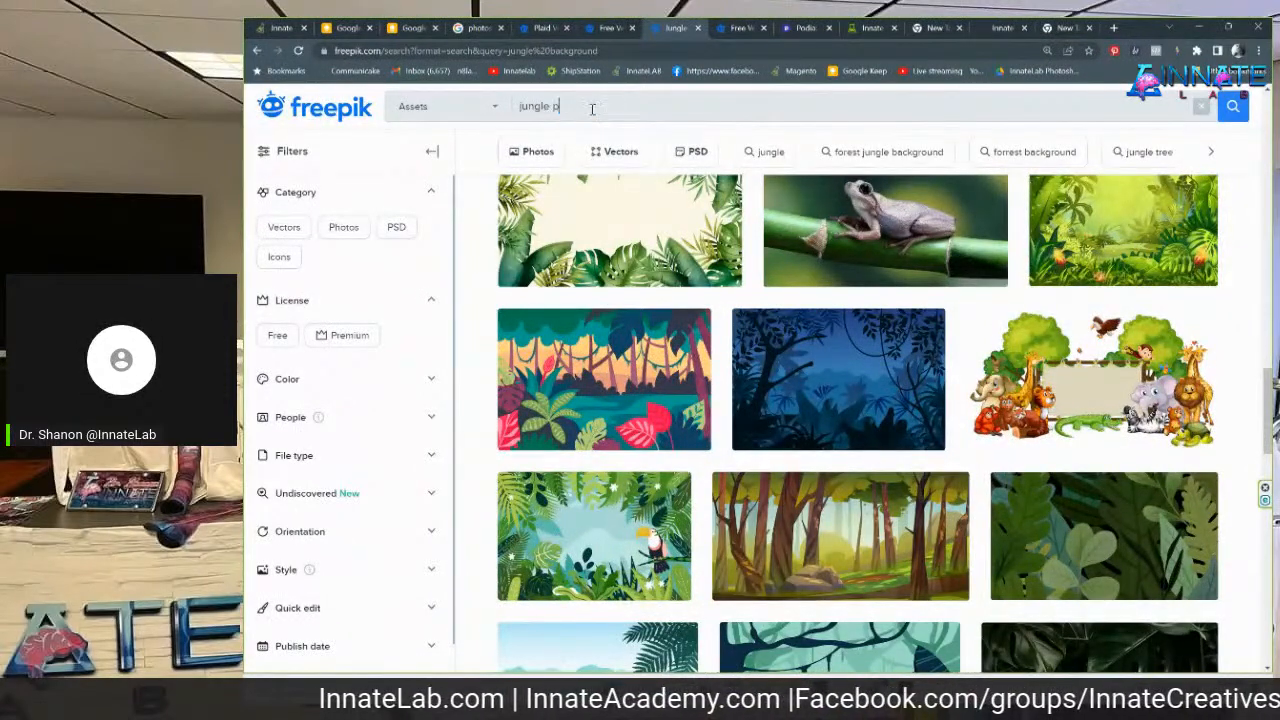
text(attern)
key(Return)
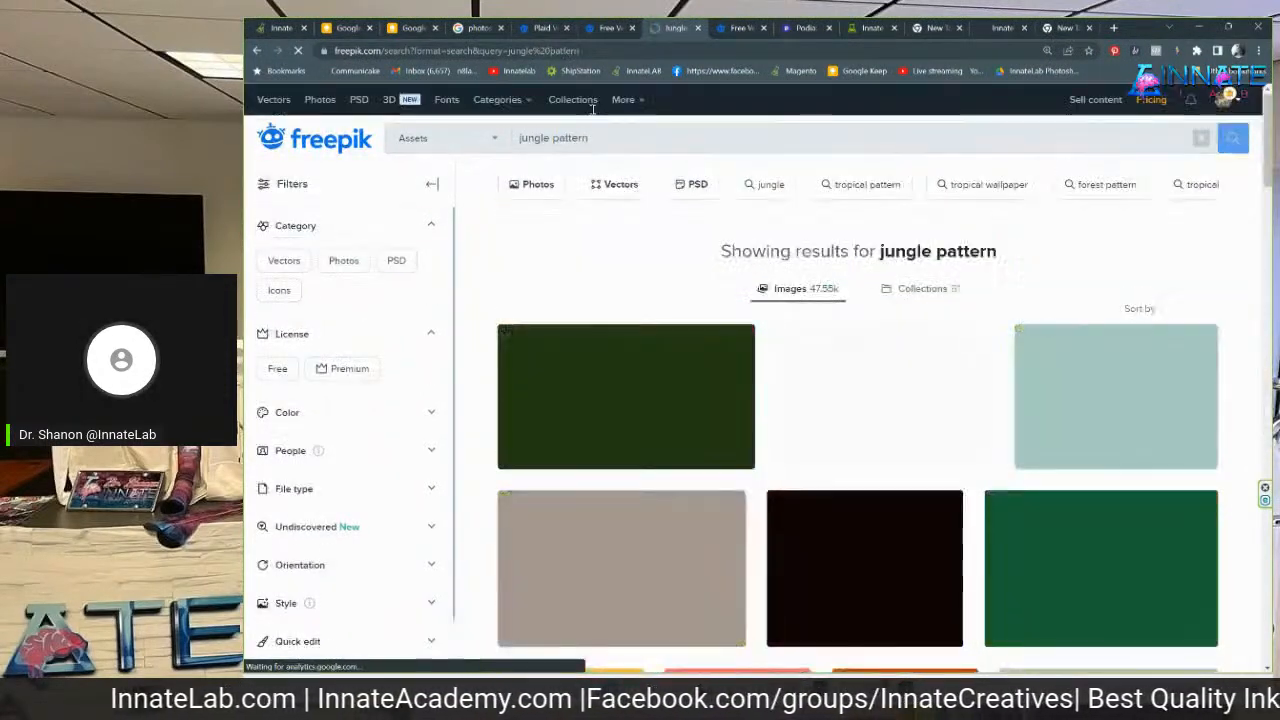
Browse the jungle pattern results and open the seamless tropical pattern with bright pink and yellow plants and leaves
scroll(672, 328, down, 2)
scroll(672, 328, down, 4)
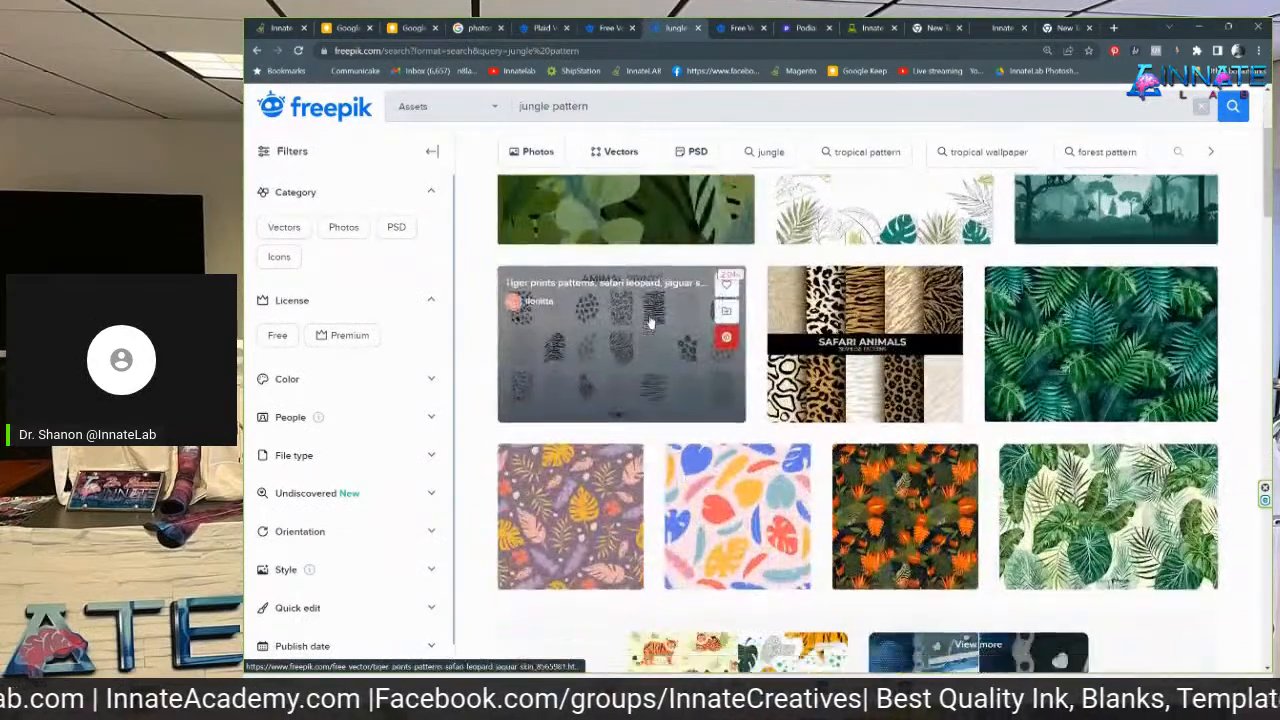
scroll(643, 318, down, 3)
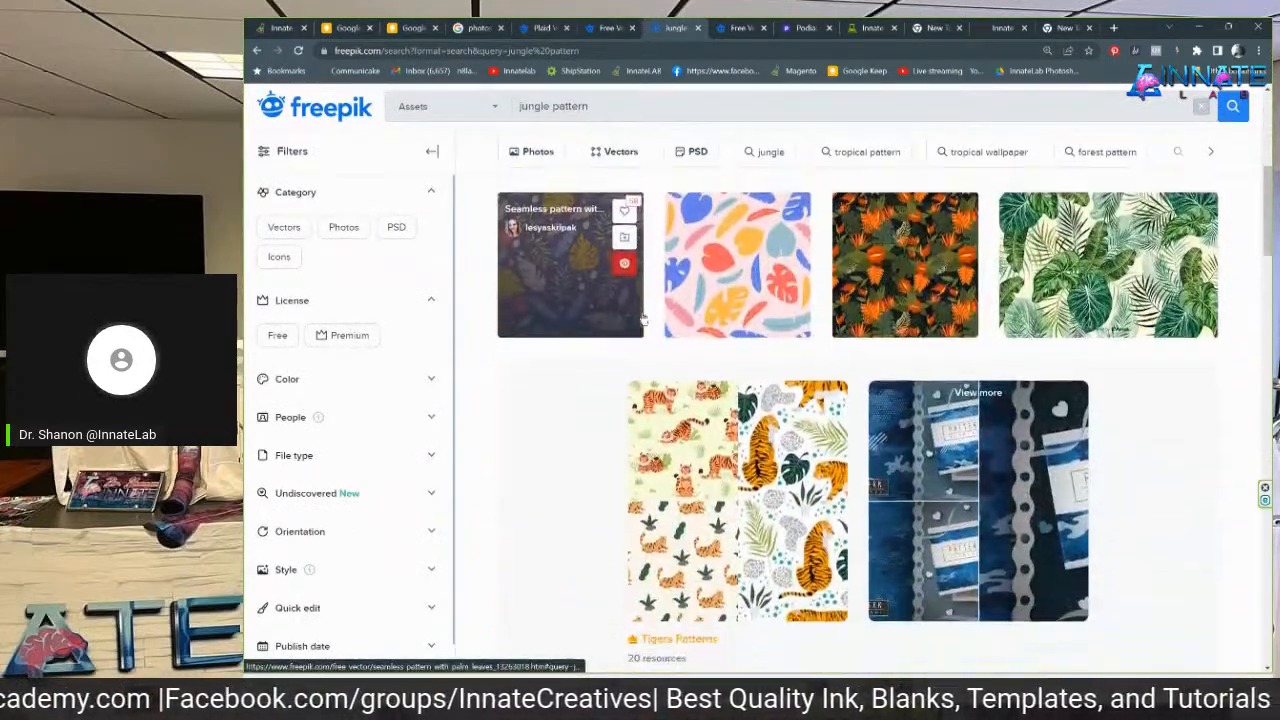
scroll(643, 318, down, 6)
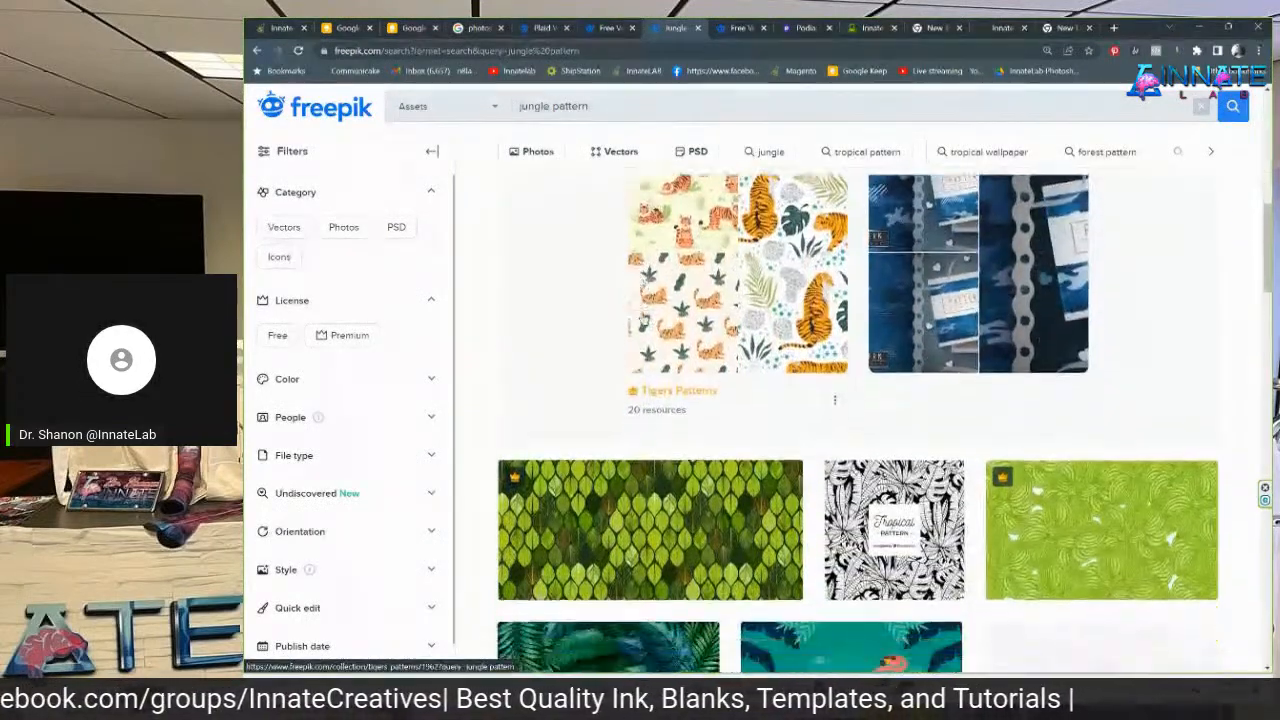
scroll(643, 318, down, 6)
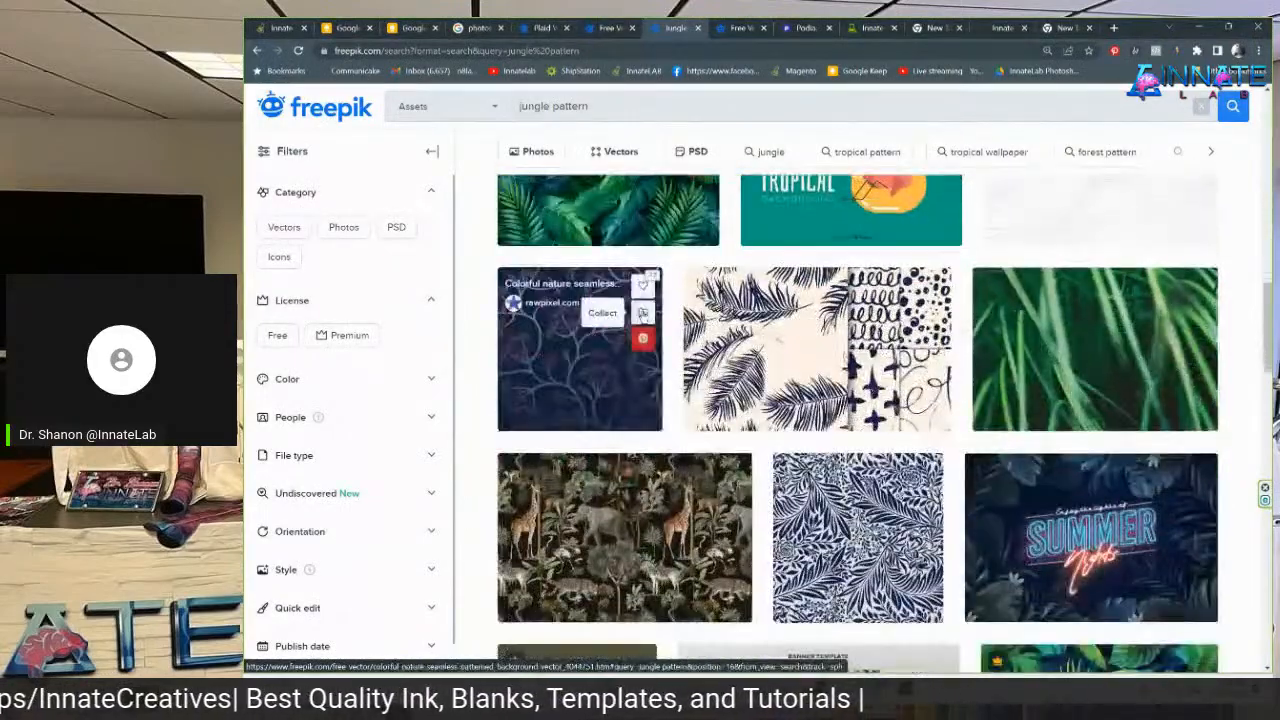
scroll(643, 318, down, 6)
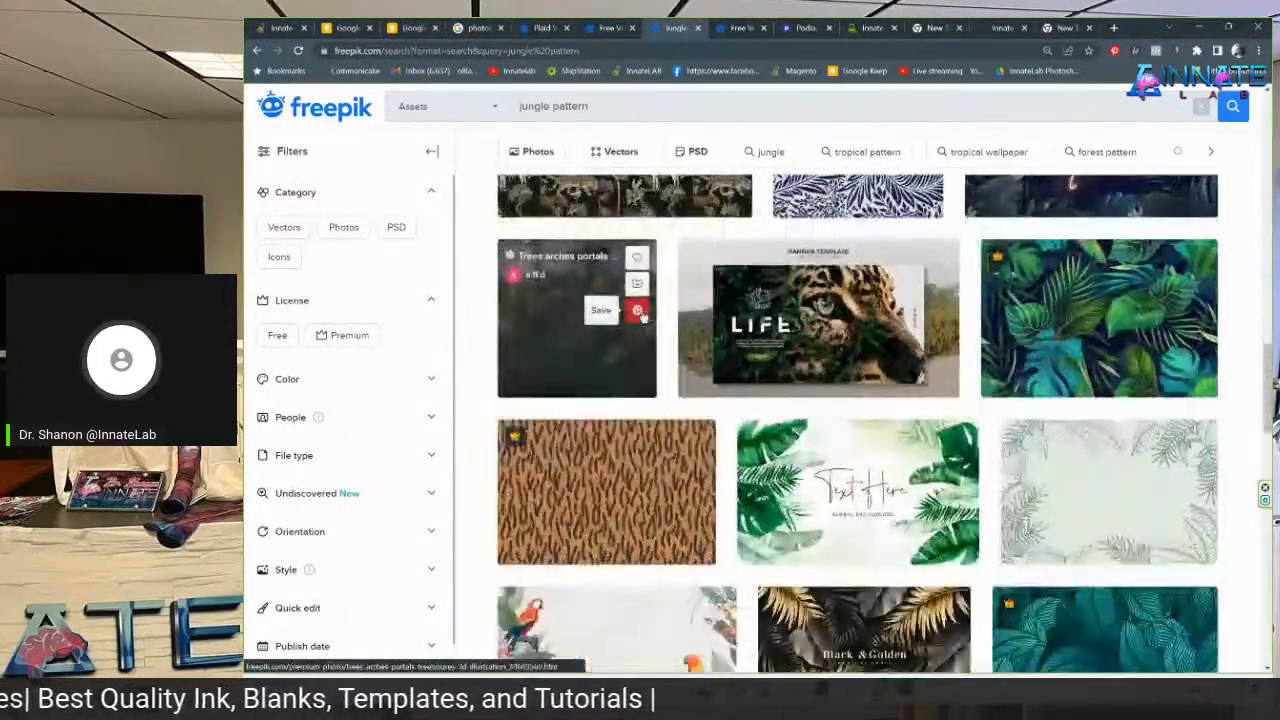
scroll(643, 318, down, 6)
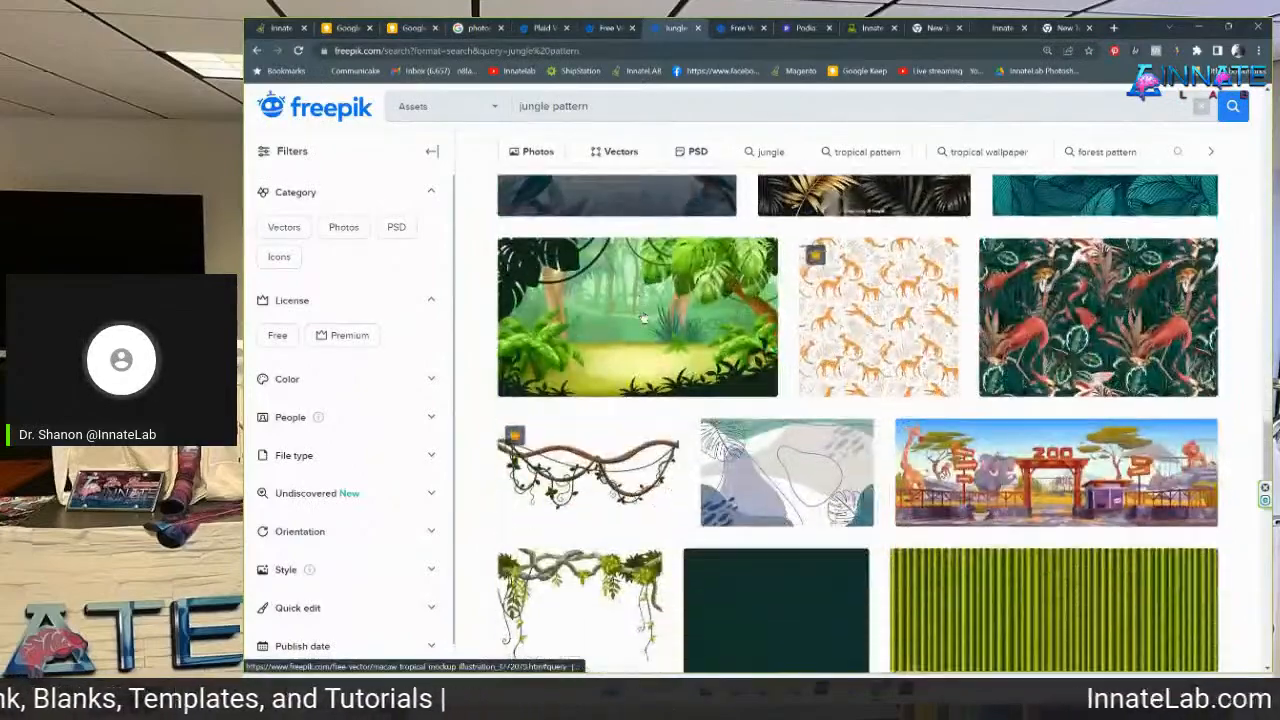
scroll(643, 318, down, 5)
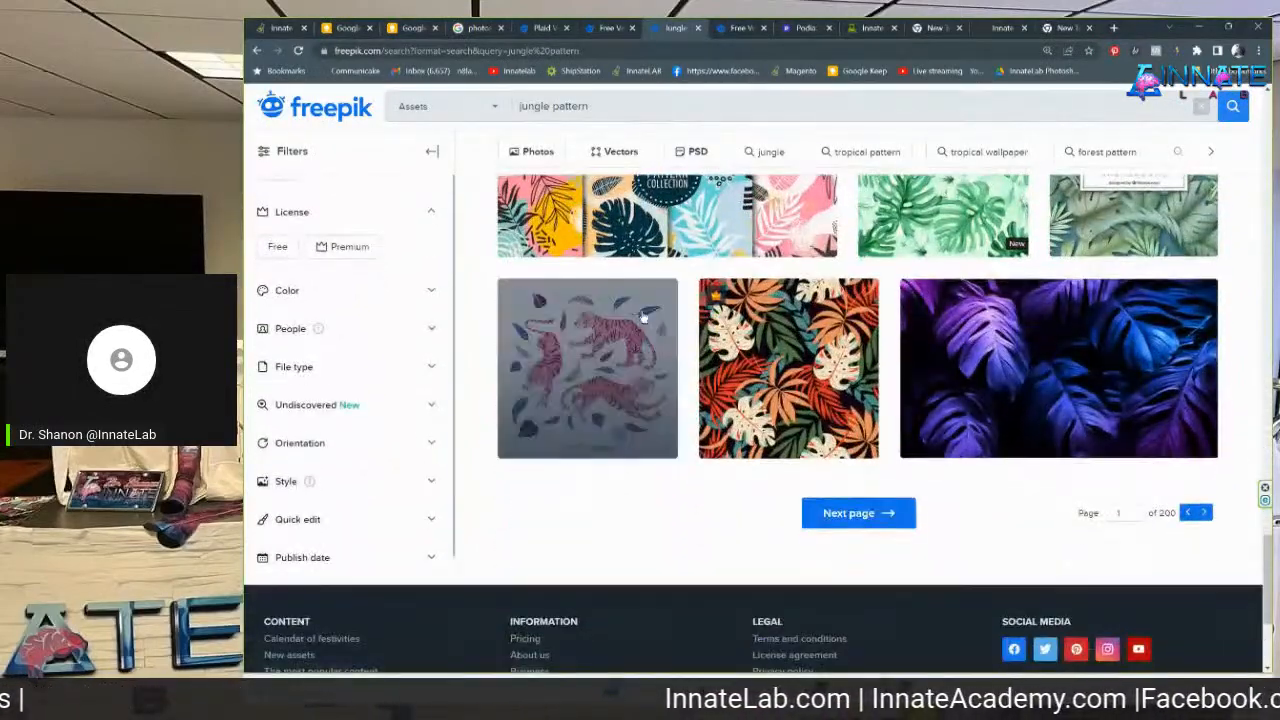
scroll(645, 318, down, 1)
click(788, 316)
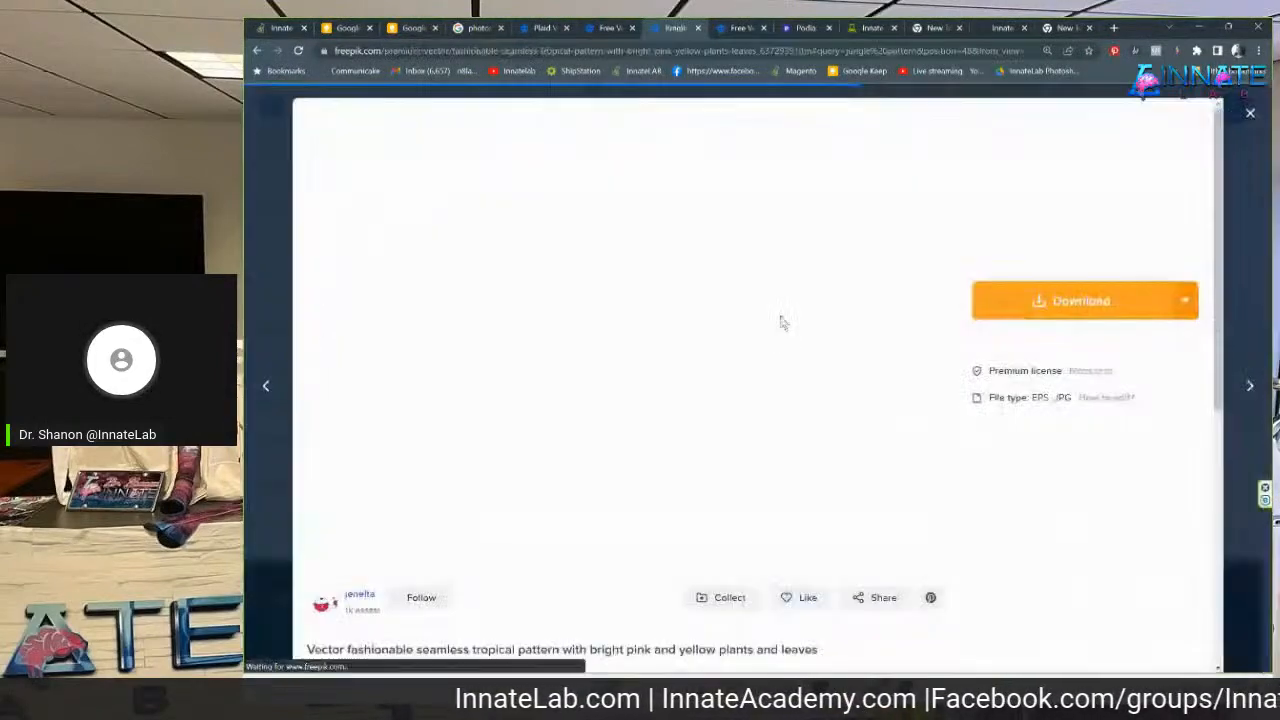
Download the seamless tropical pattern and open its JPG file 1203 in Photoshop
click(1027, 304)
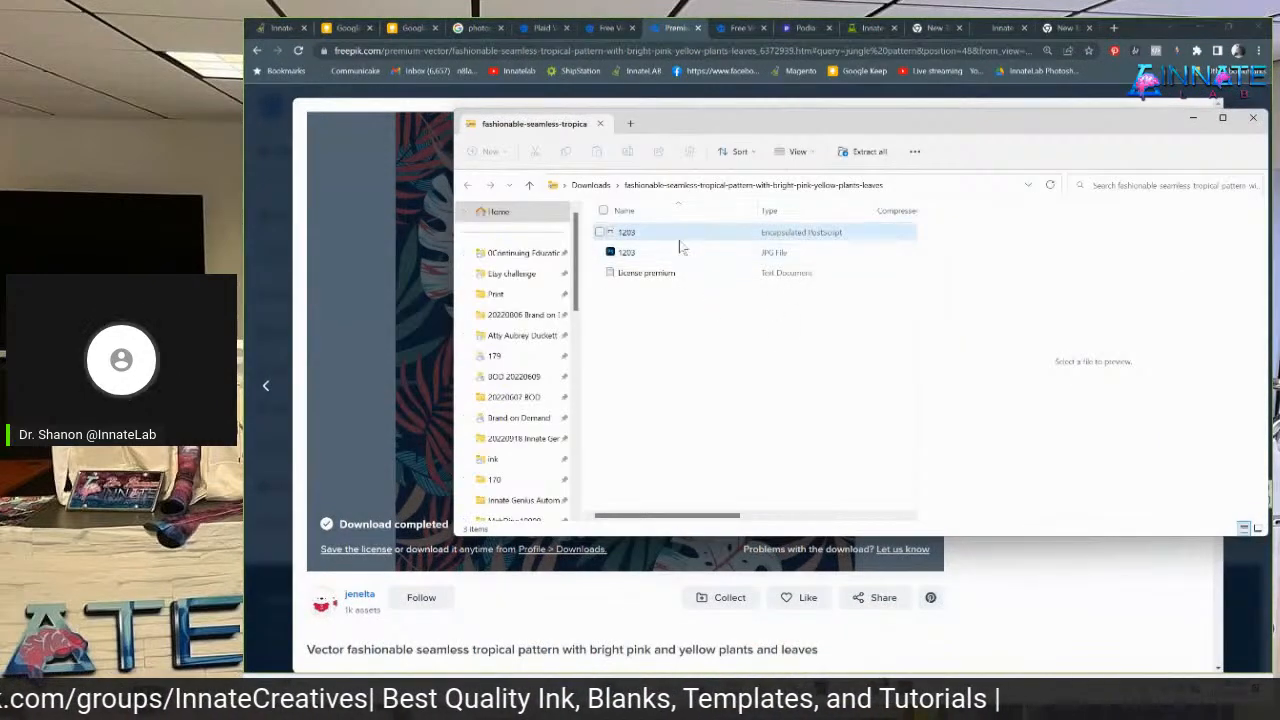
double_click(677, 257)
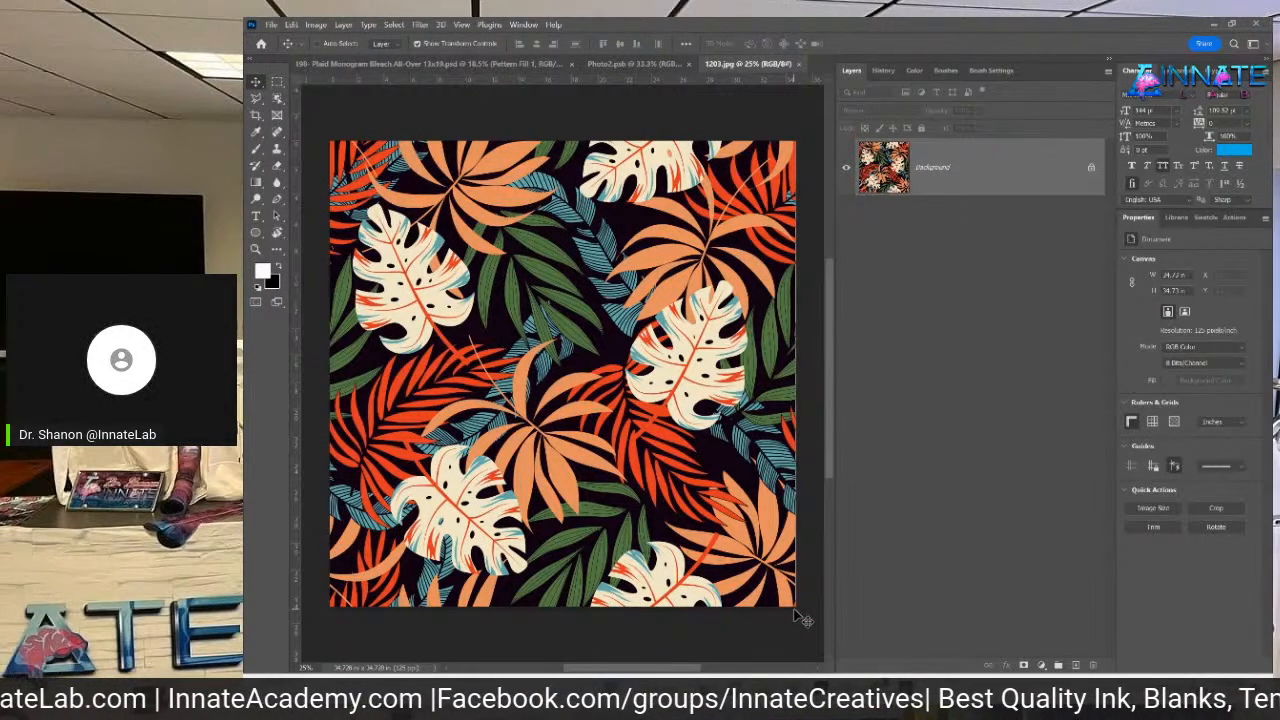
Select the whole tropical pattern image with the rectangular marquee
key(m)
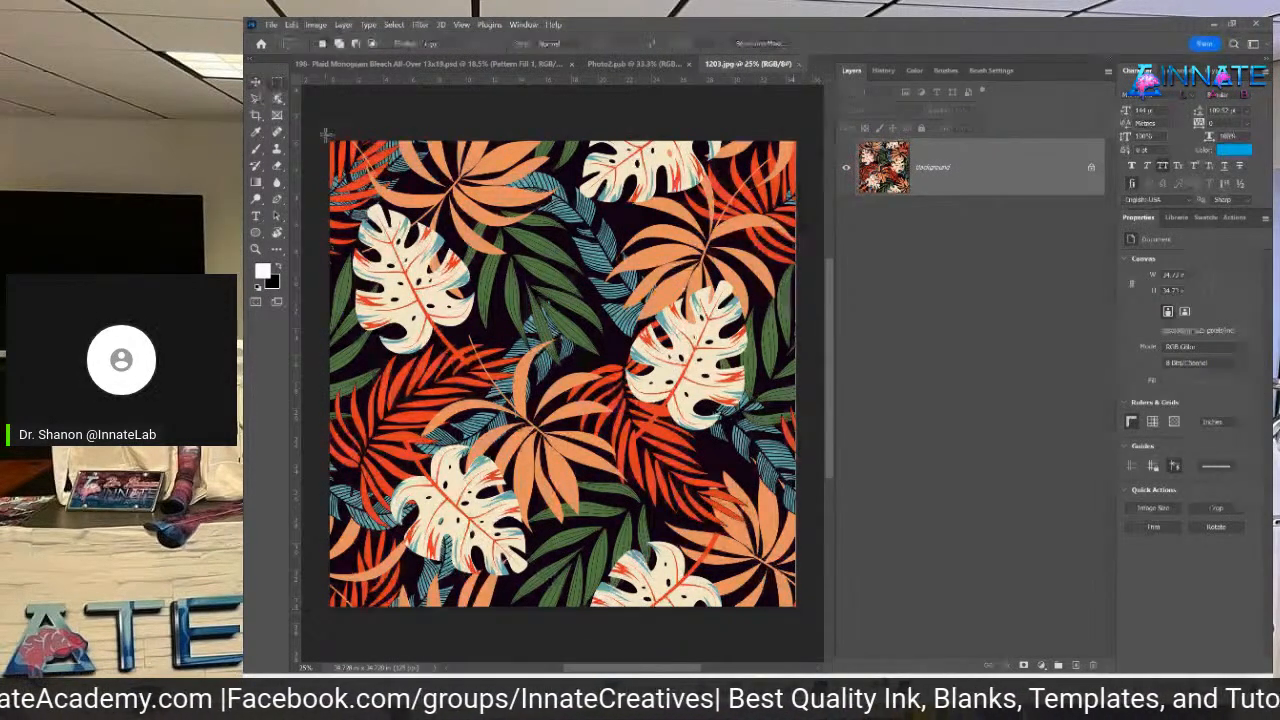
drag(325, 133, 410, 604)
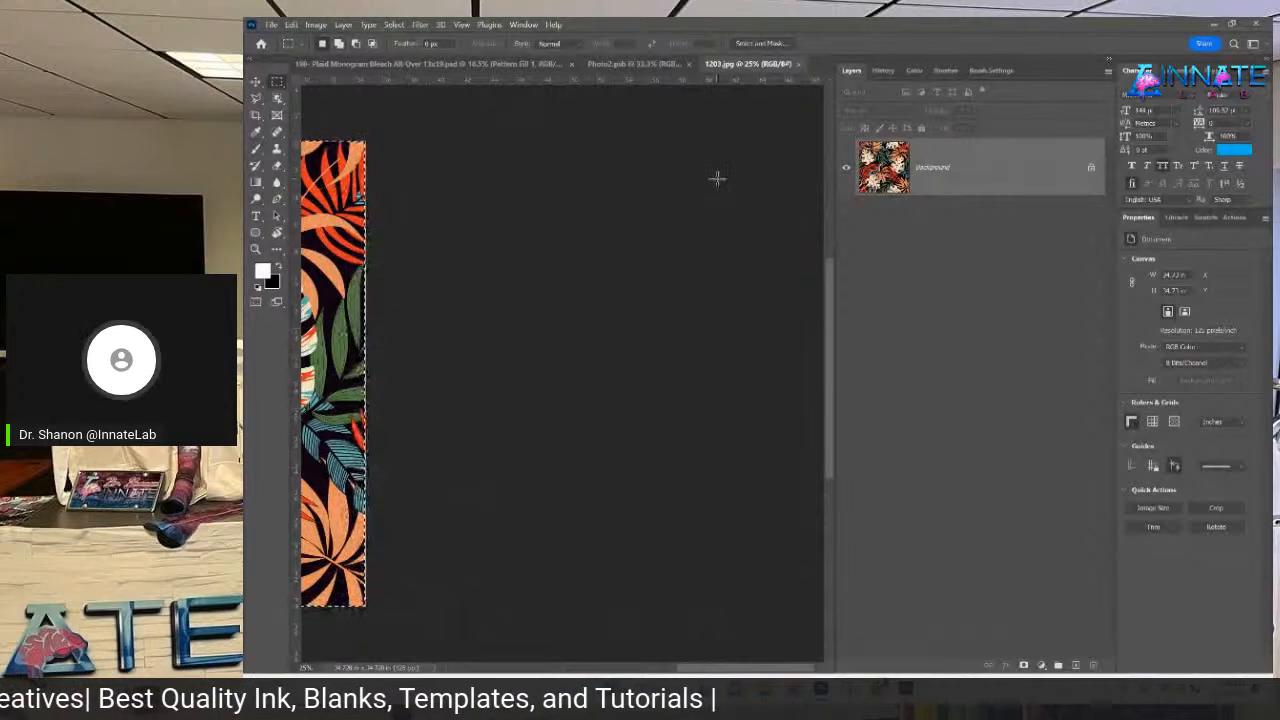
key(ctrl+minus)
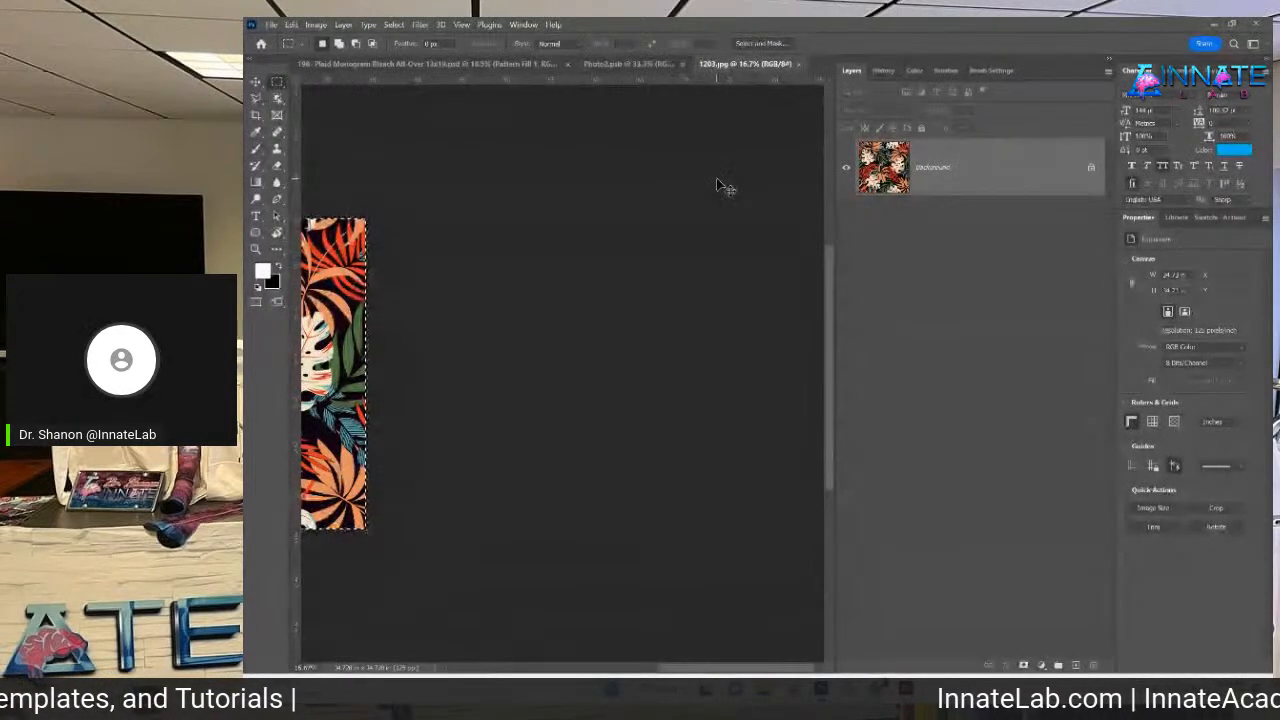
key(ctrl+0)
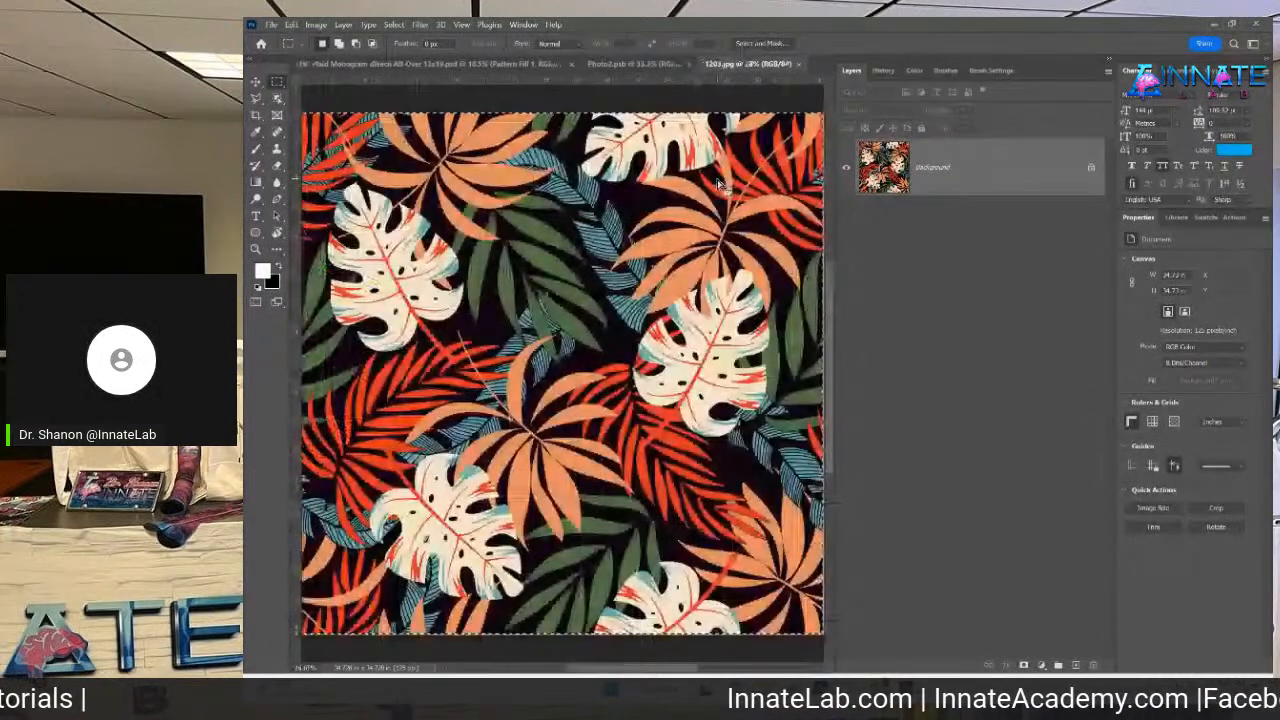
key(ctrl+minus)
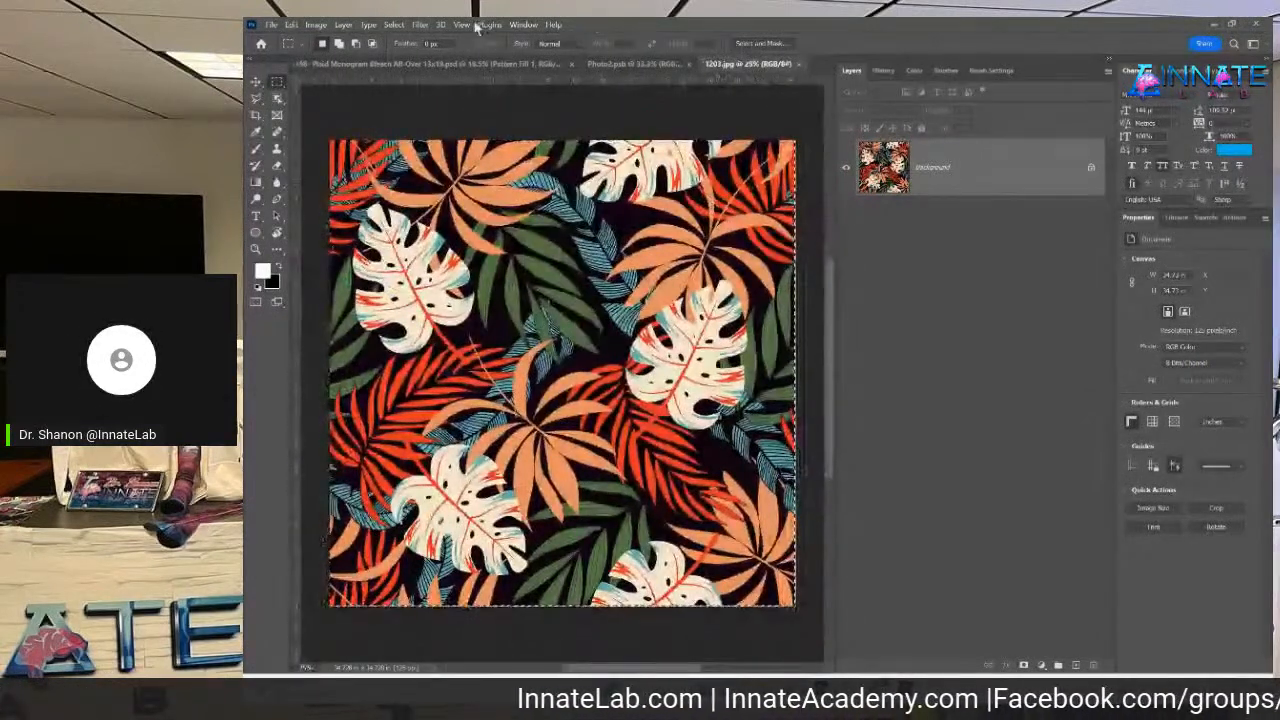
Start cropping the tropical pattern image and pull the crop's right edge slightly inward
click(257, 114)
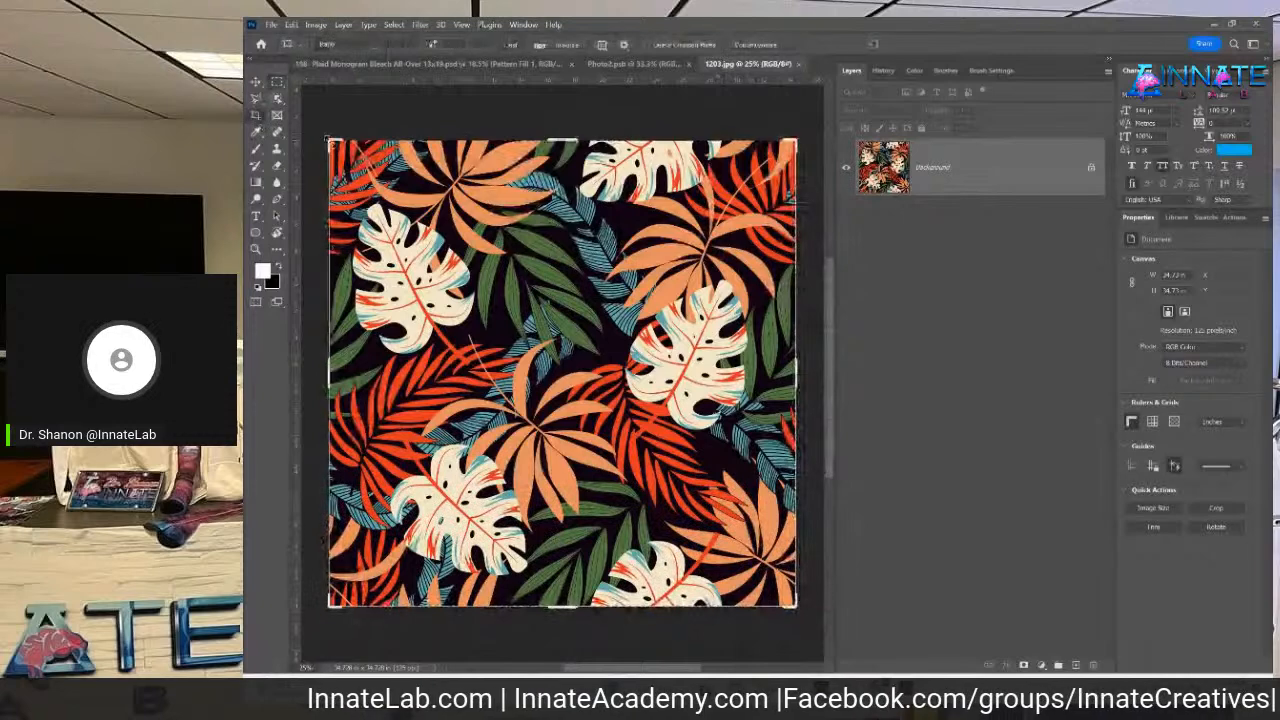
click(797, 377)
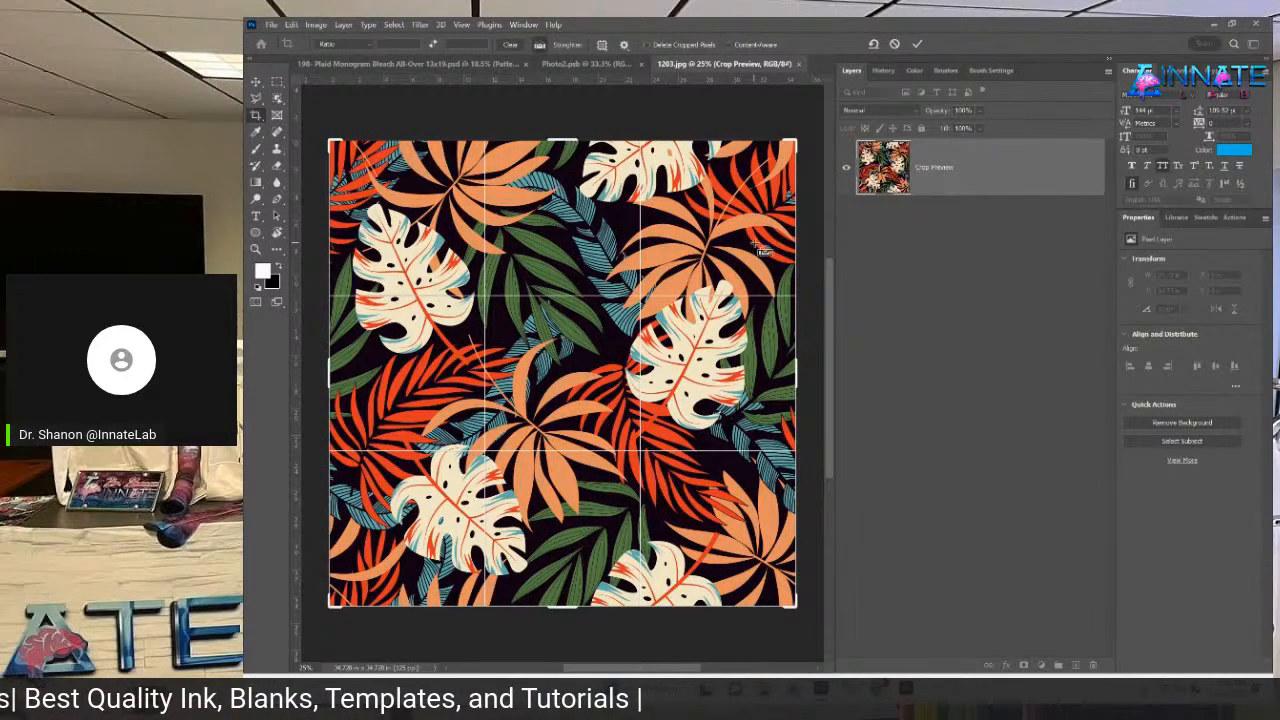
key(ctrl+plus)
key(ctrl+plus)
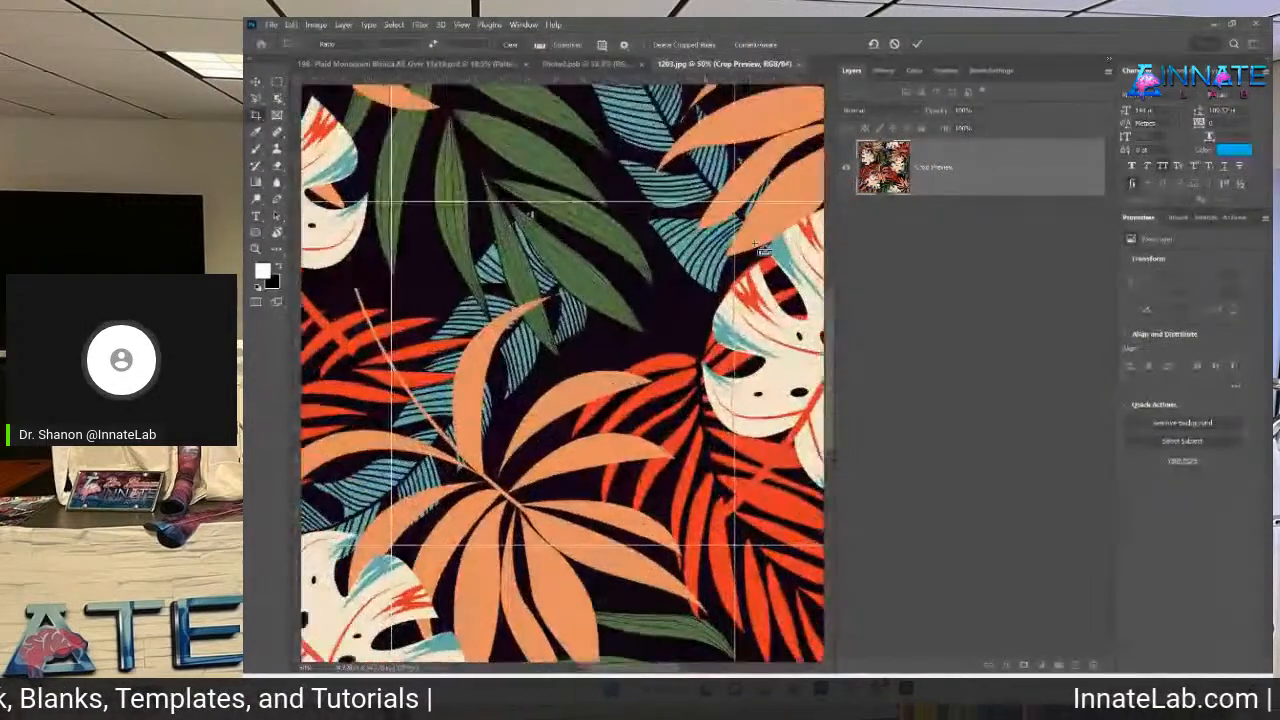
key(ctrl+plus)
key(ctrl+plus)
drag(672, 308, 406, 283)
drag(760, 400, 380, 246)
drag(538, 287, 508, 255)
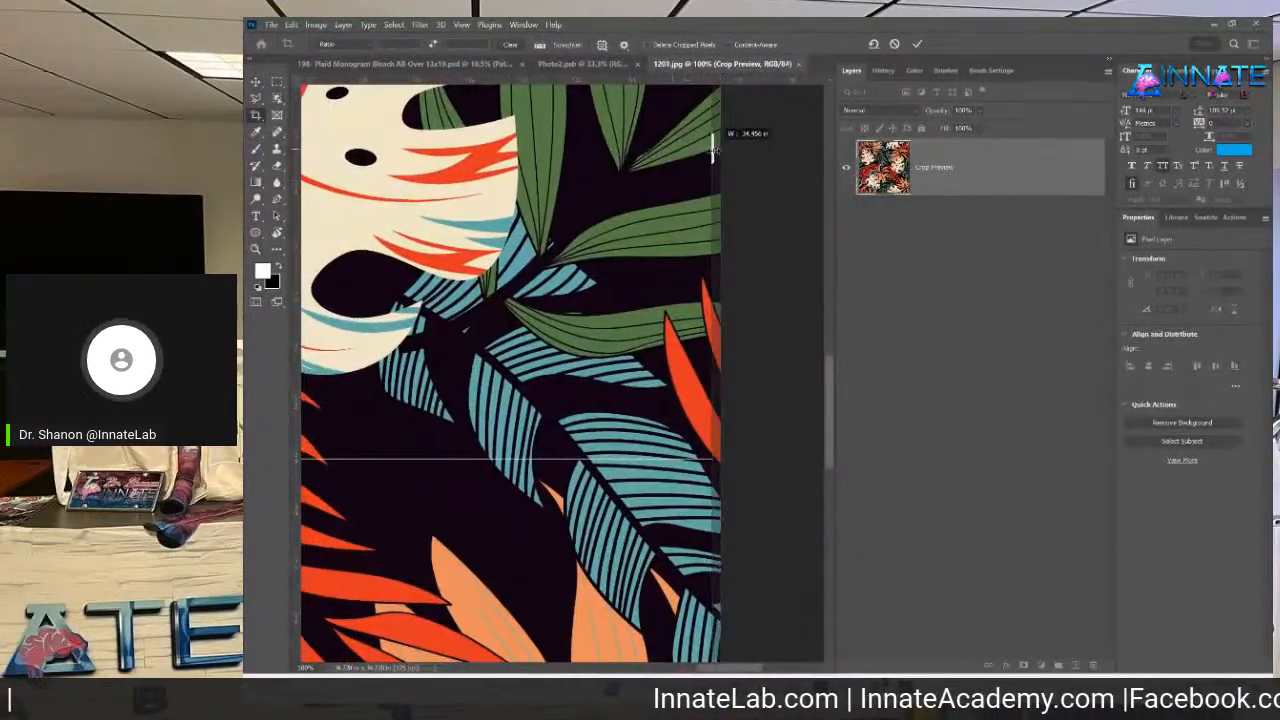
drag(719, 150, 717, 153)
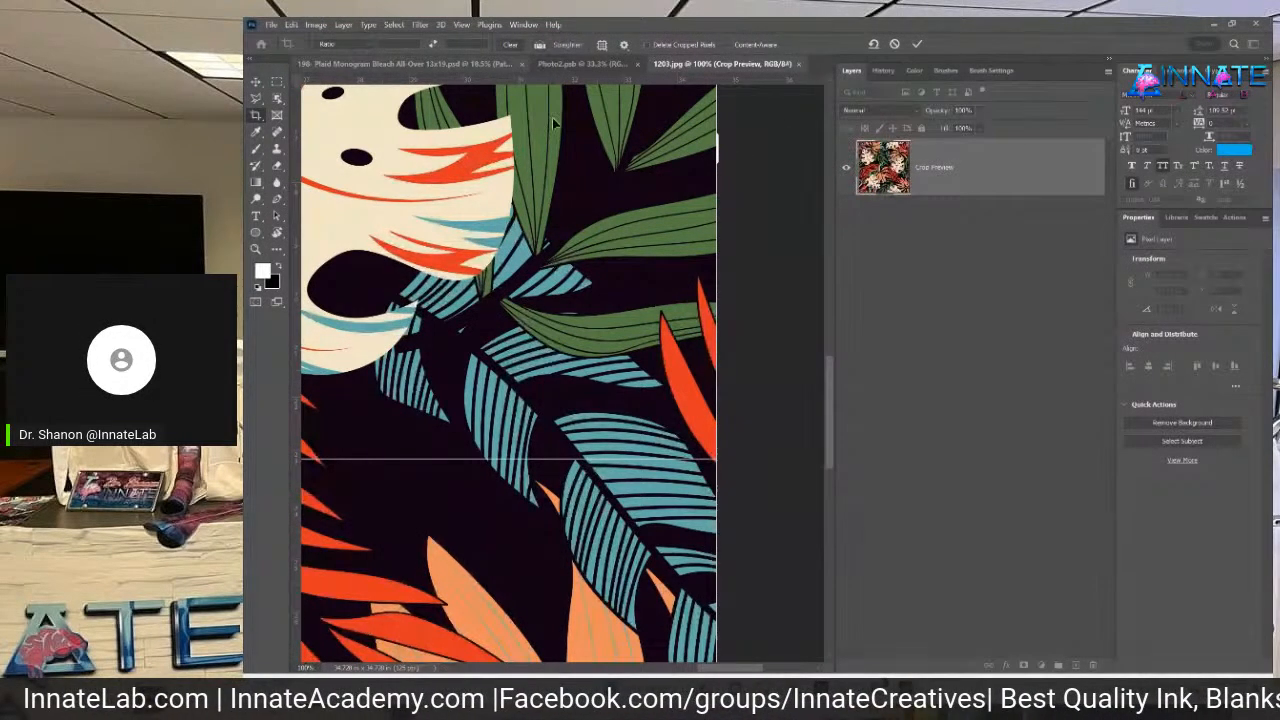
Move the crop's bottom edge slightly inward on the tropical pattern image and apply the crop
scroll(719, 216, down, 10)
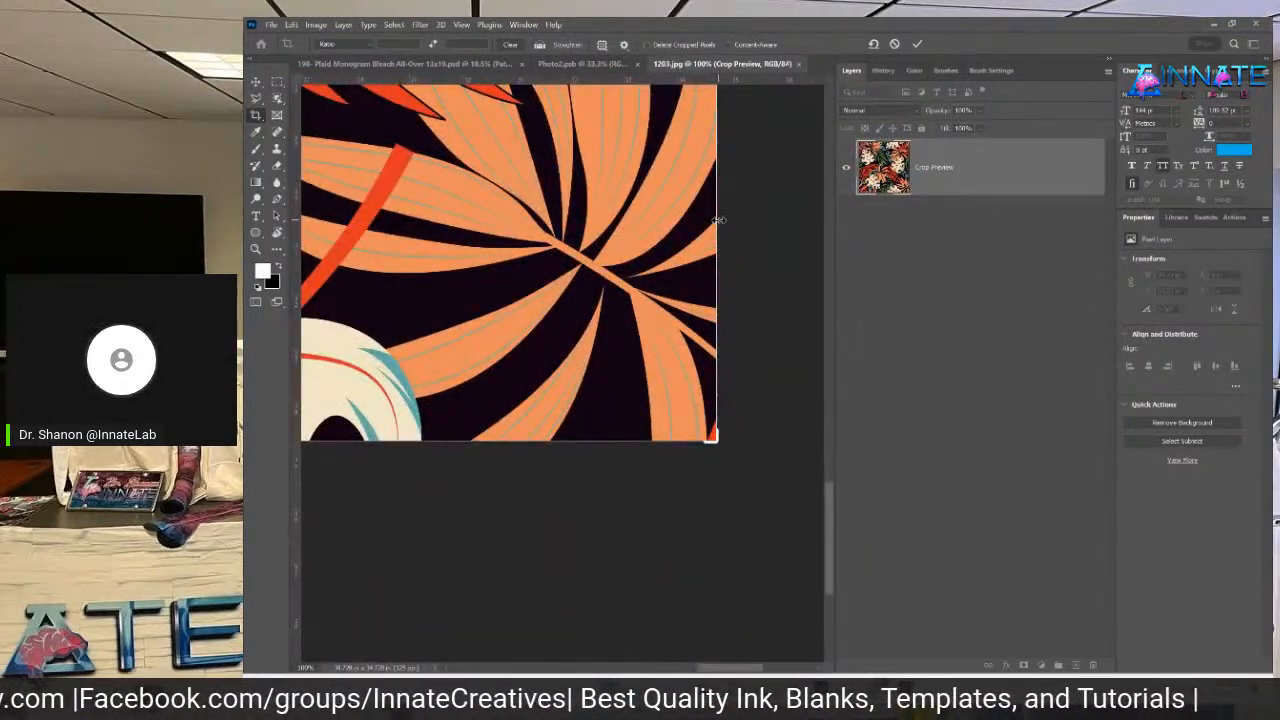
scroll(719, 220, up, 3)
drag(594, 508, 768, 255)
drag(420, 330, 768, 253)
drag(463, 314, 720, 338)
drag(380, 240, 618, 239)
drag(418, 274, 770, 245)
drag(390, 215, 780, 214)
drag(491, 208, 571, 184)
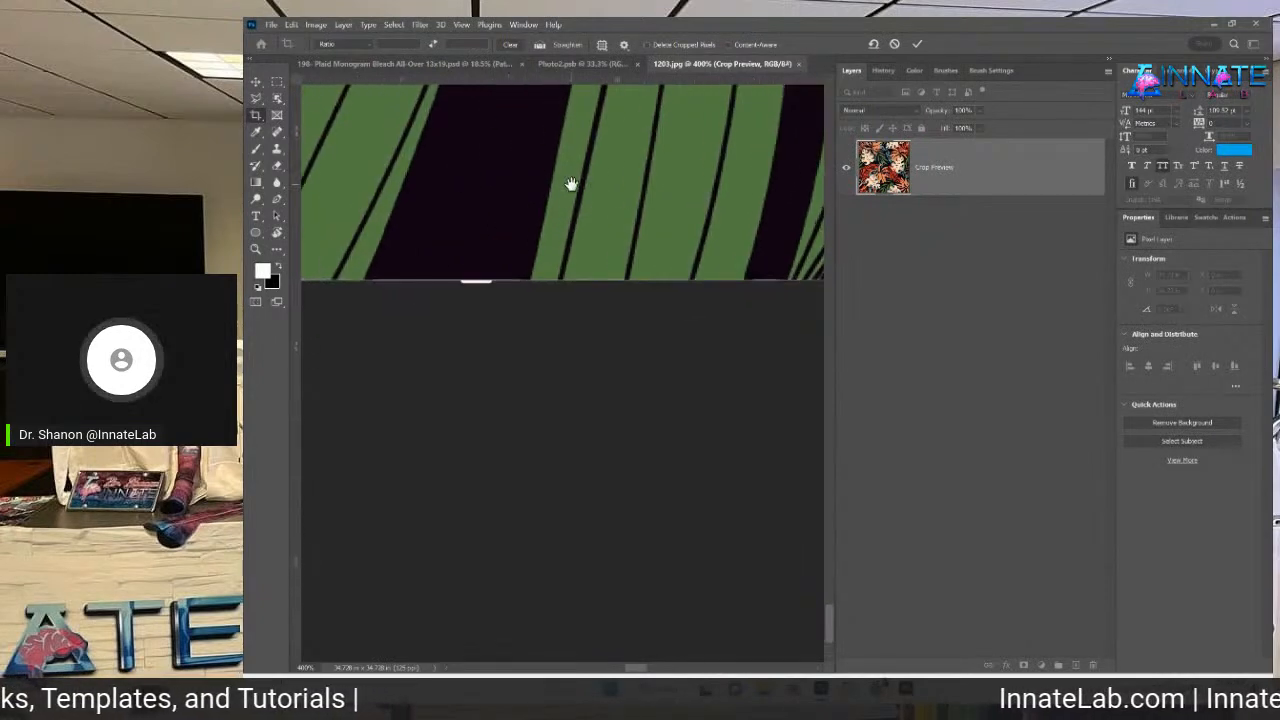
drag(471, 276, 475, 277)
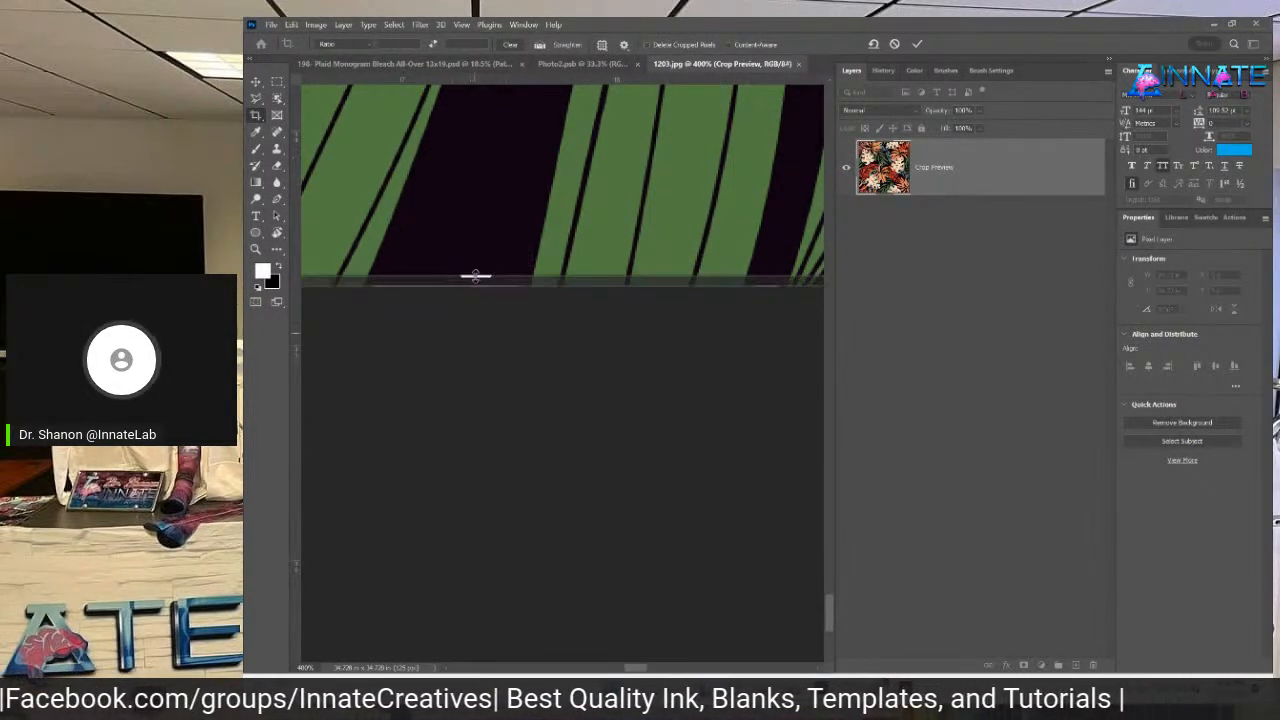
scroll(476, 277, down, 10)
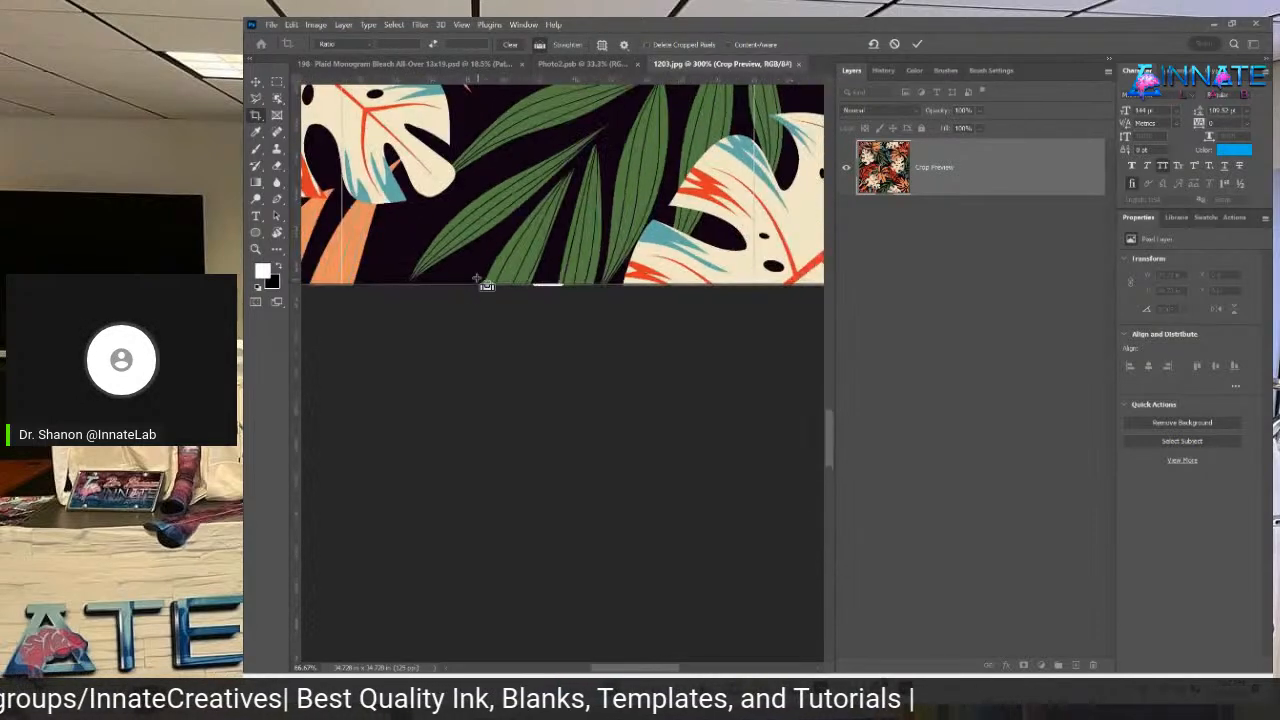
scroll(487, 285, down, 1)
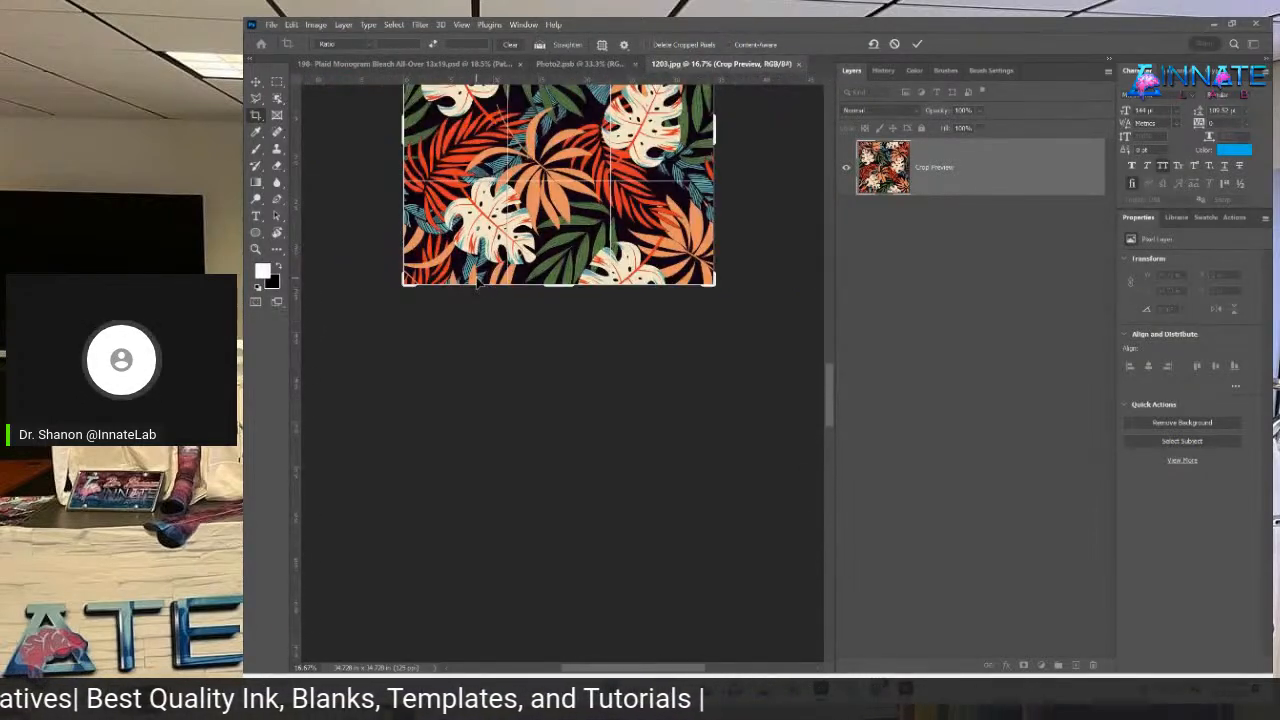
scroll(476, 282, up, 3)
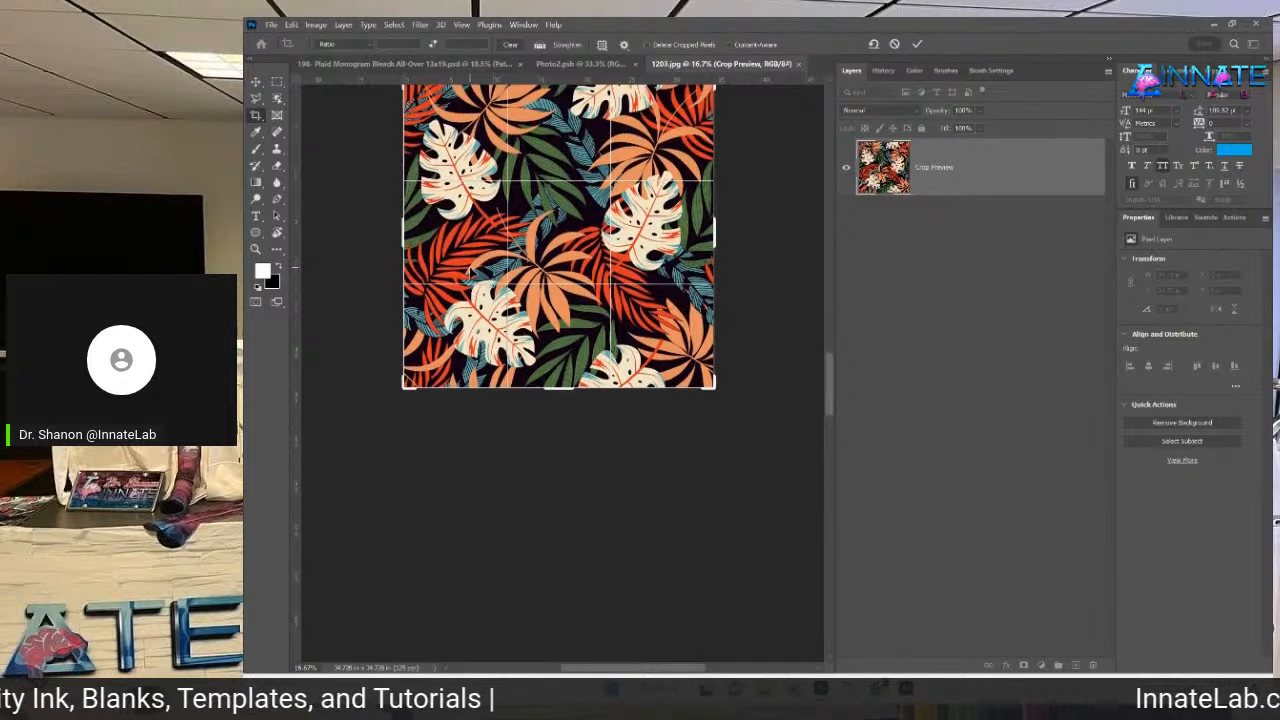
scroll(472, 274, up, 2)
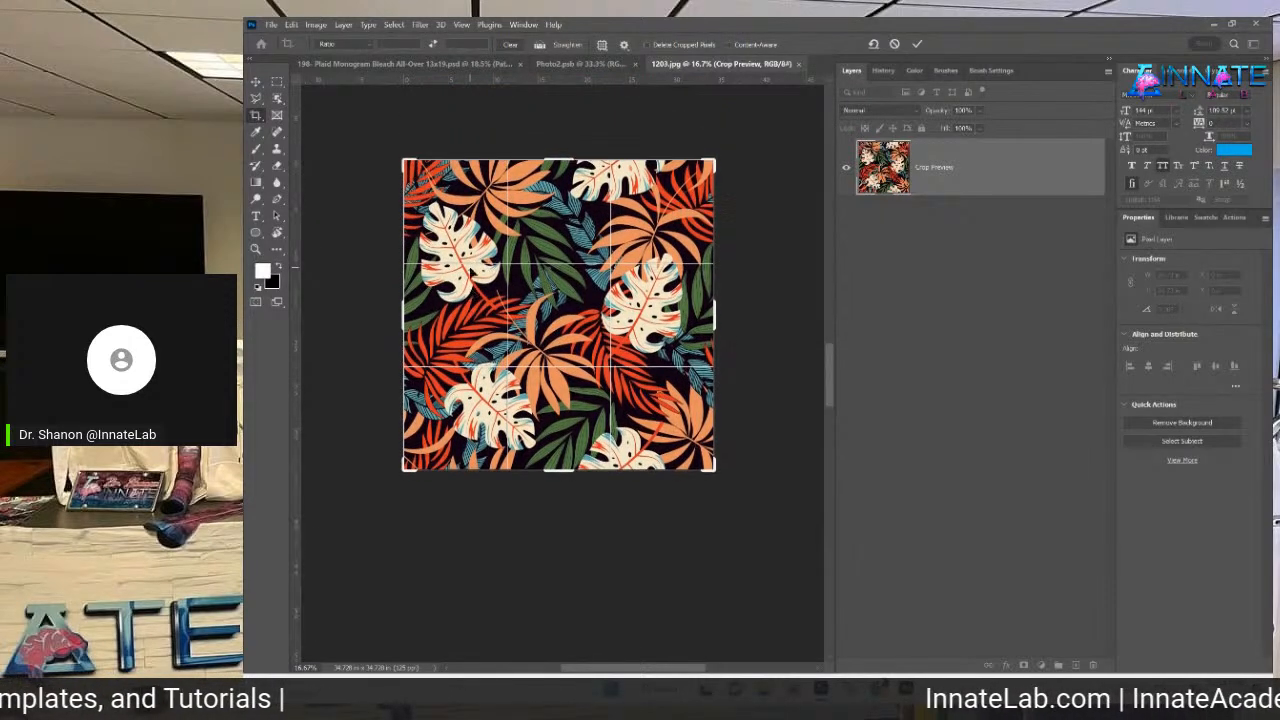
key(Return)
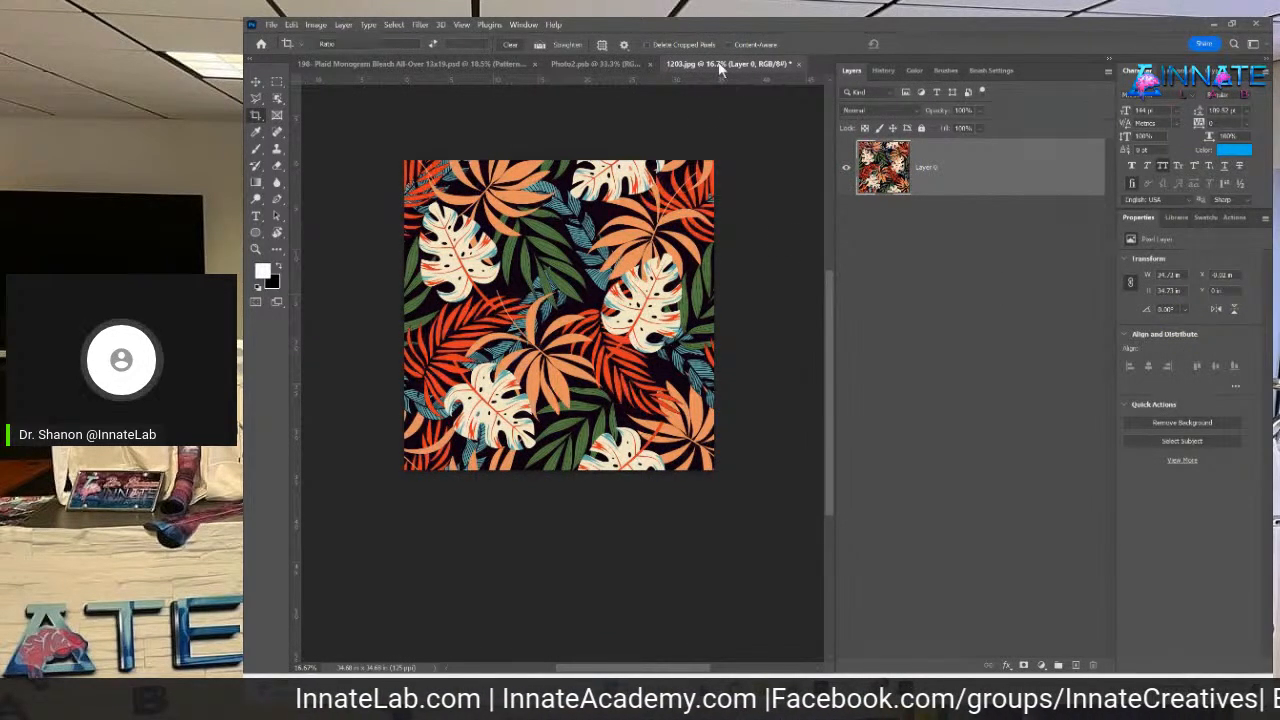
Define the cropped tropical image as a pattern named "jungle"
click(290, 24)
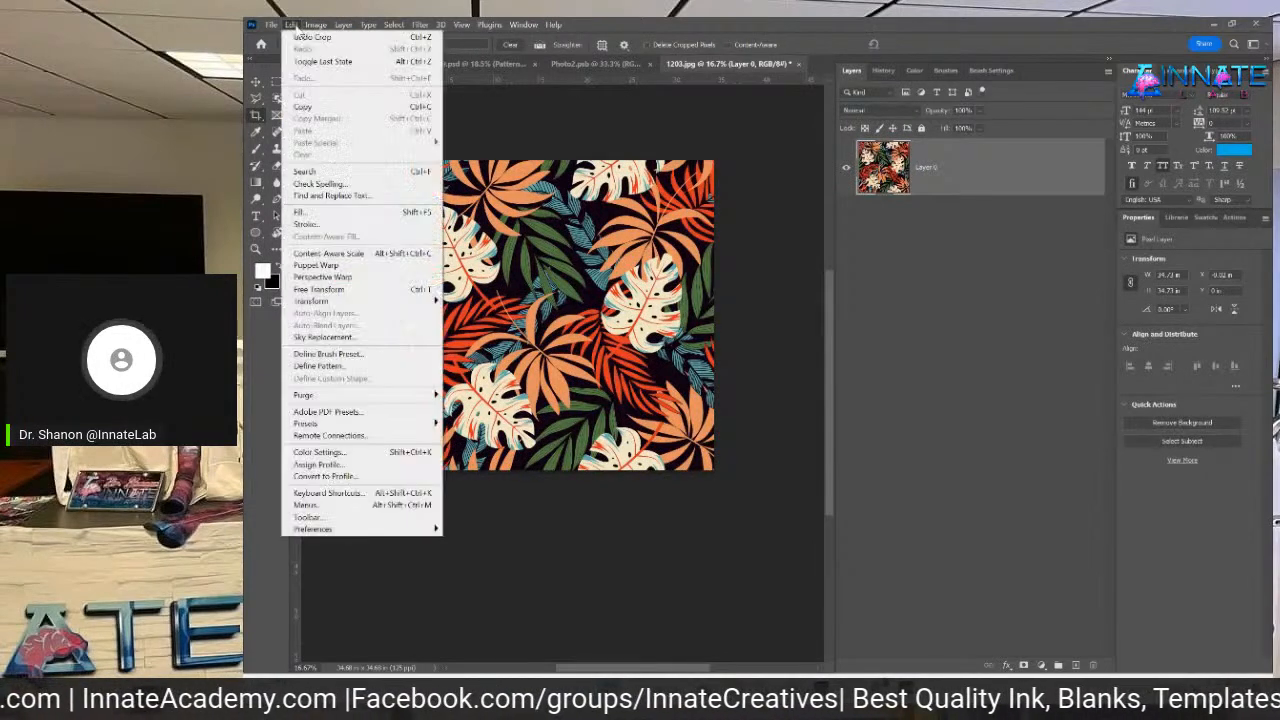
click(318, 367)
text(Jungle)
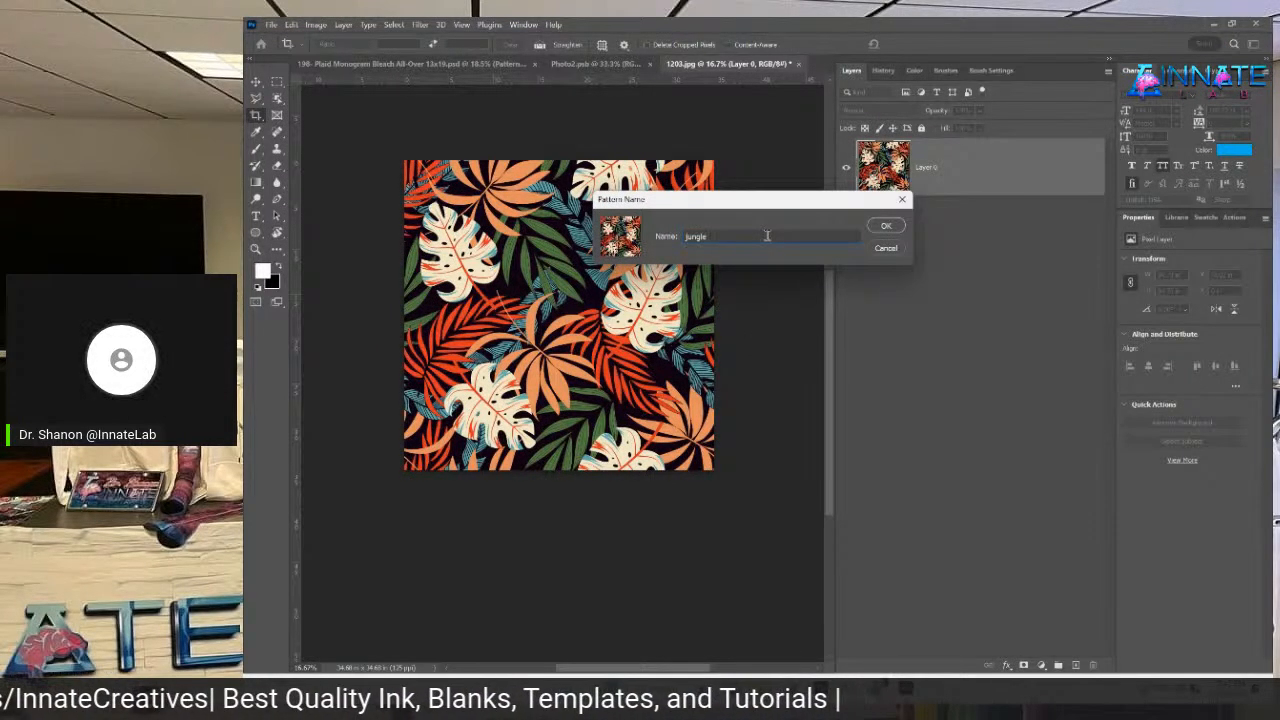
key(Return)
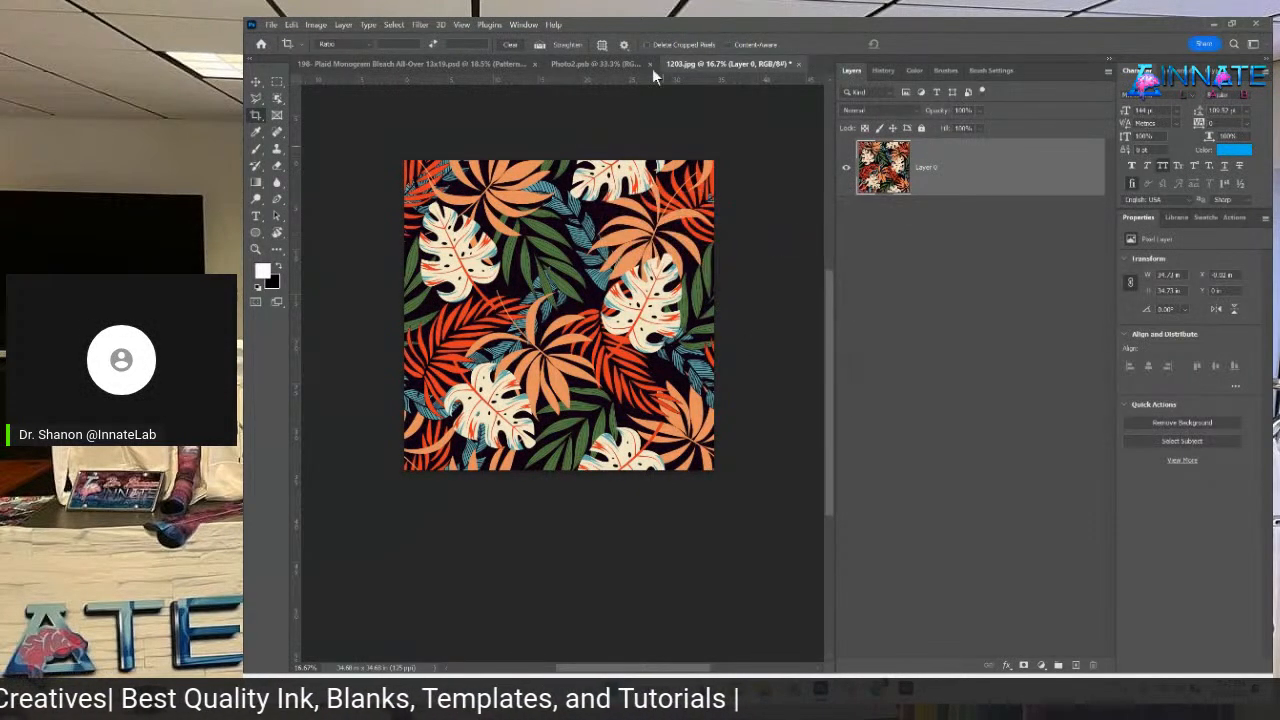
Return to the plaid monogram shirt template and duplicate the background's Pattern Fill 2 layer within the 44x36 artboard
click(471, 64)
scroll(957, 500, down, 5)
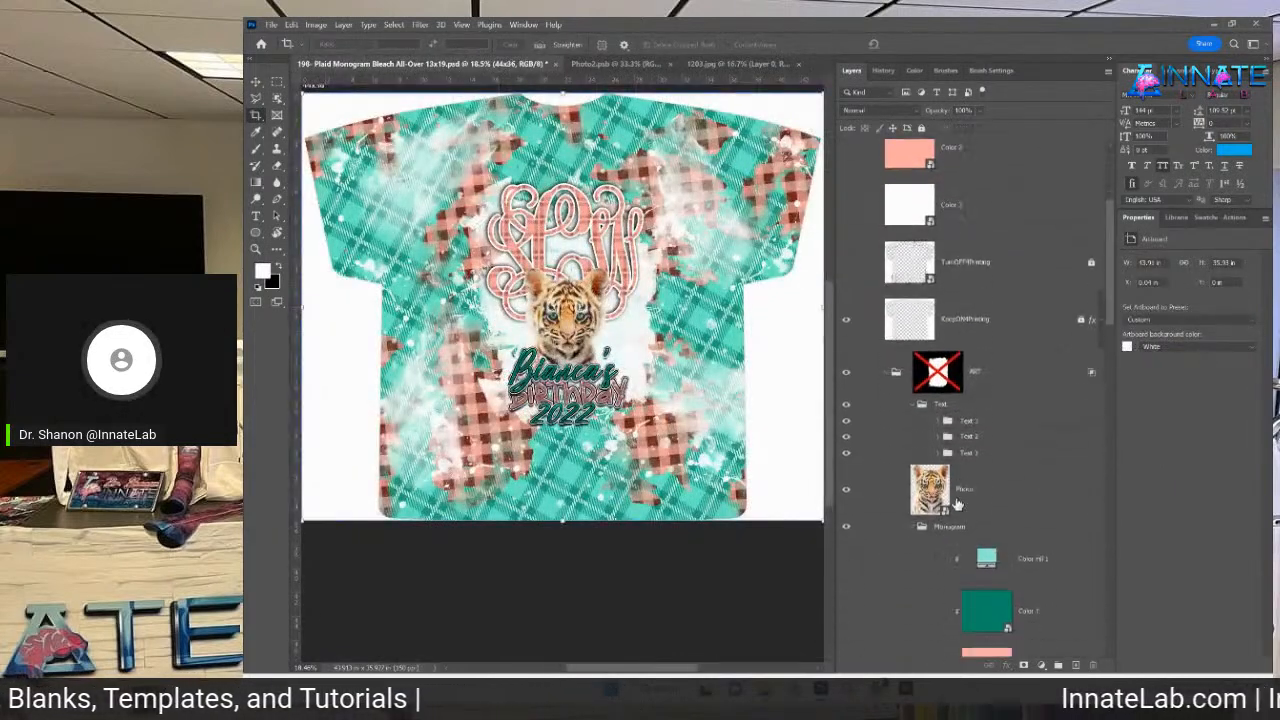
scroll(957, 500, down, 8)
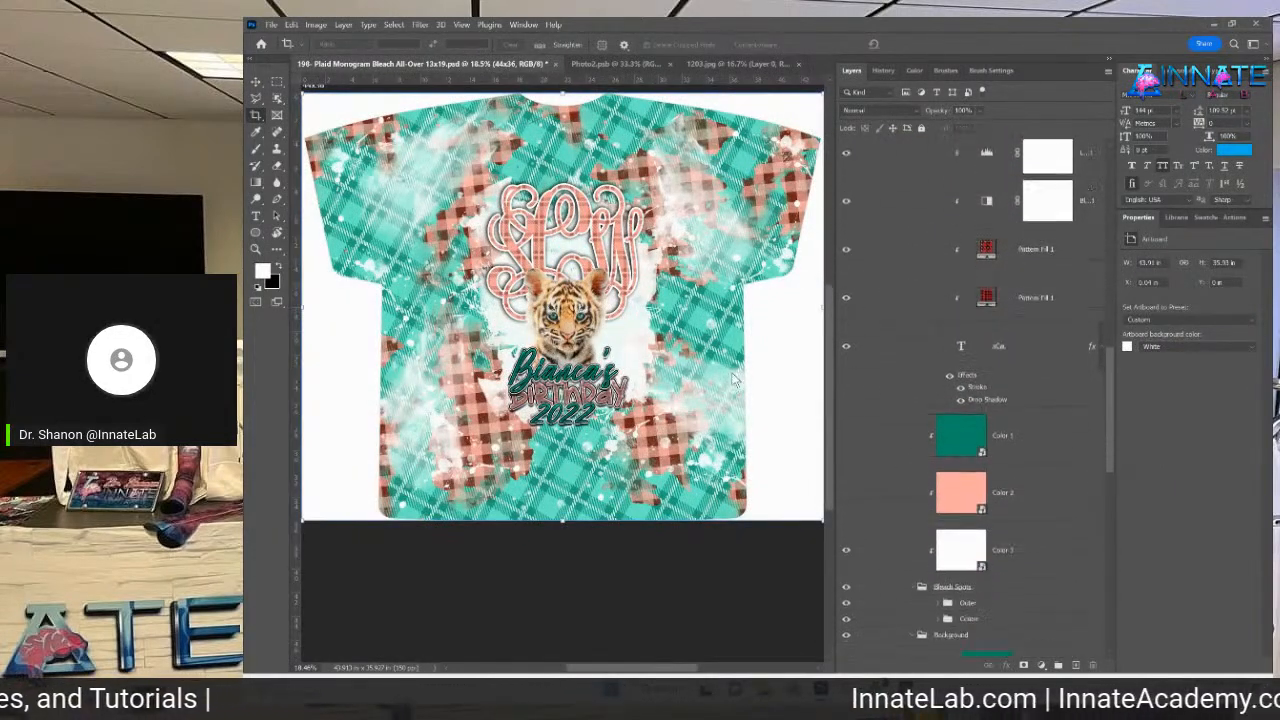
click(256, 81)
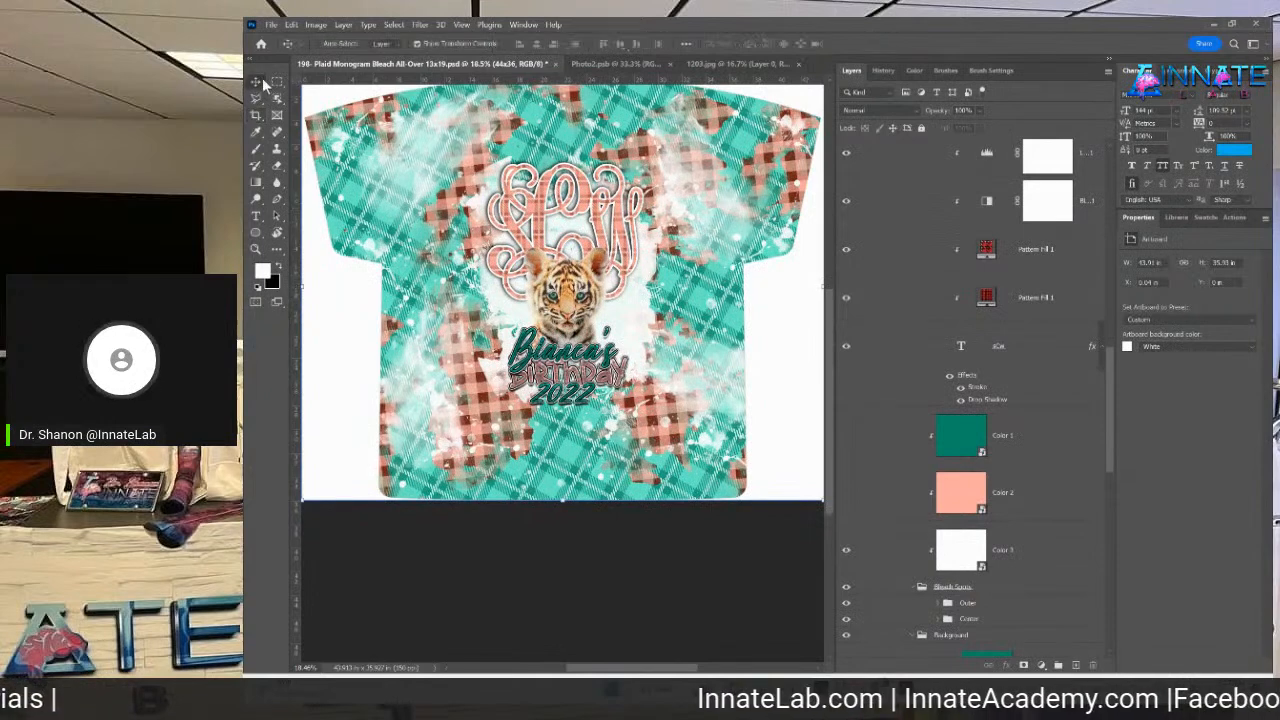
right_click(390, 210)
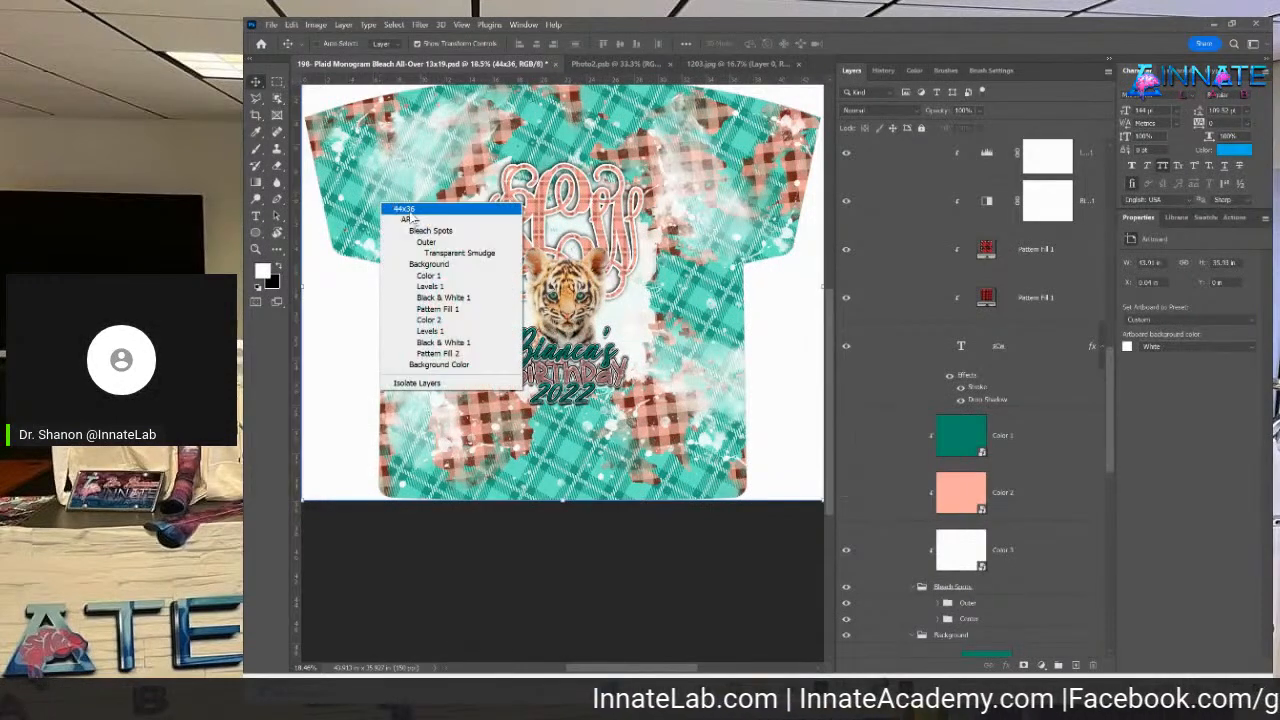
click(449, 356)
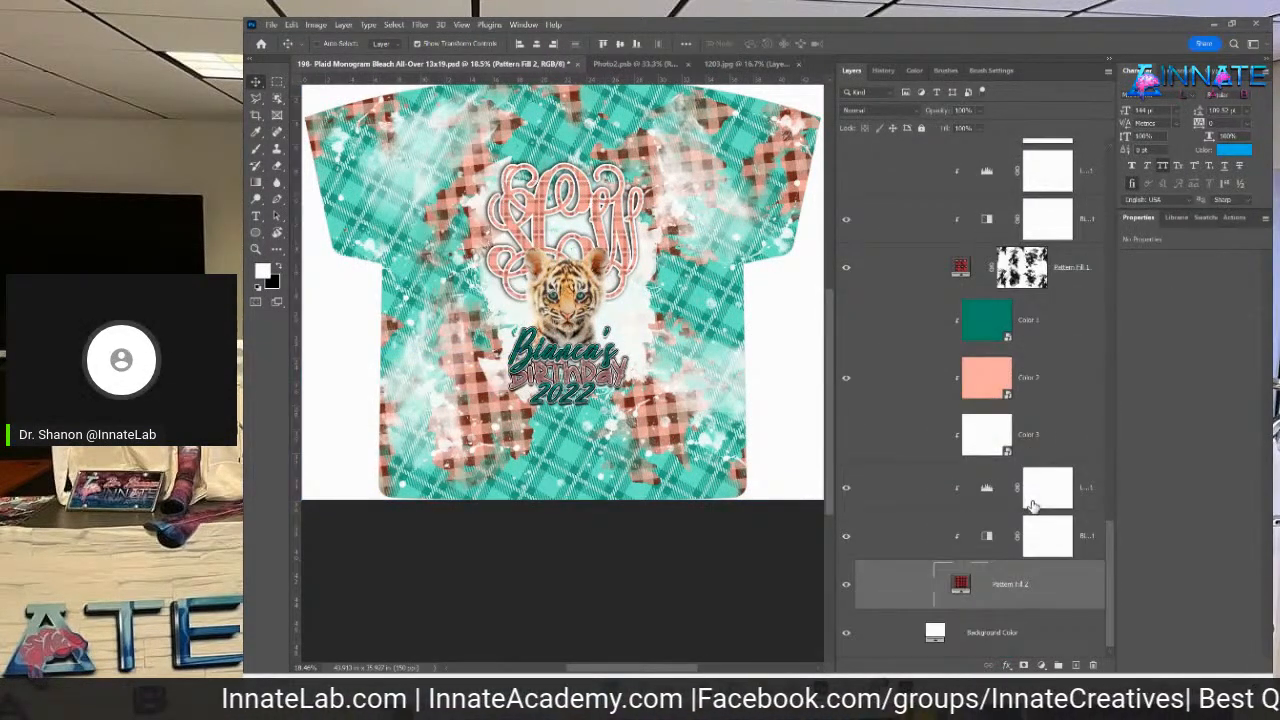
right_click(1036, 592)
click(1063, 81)
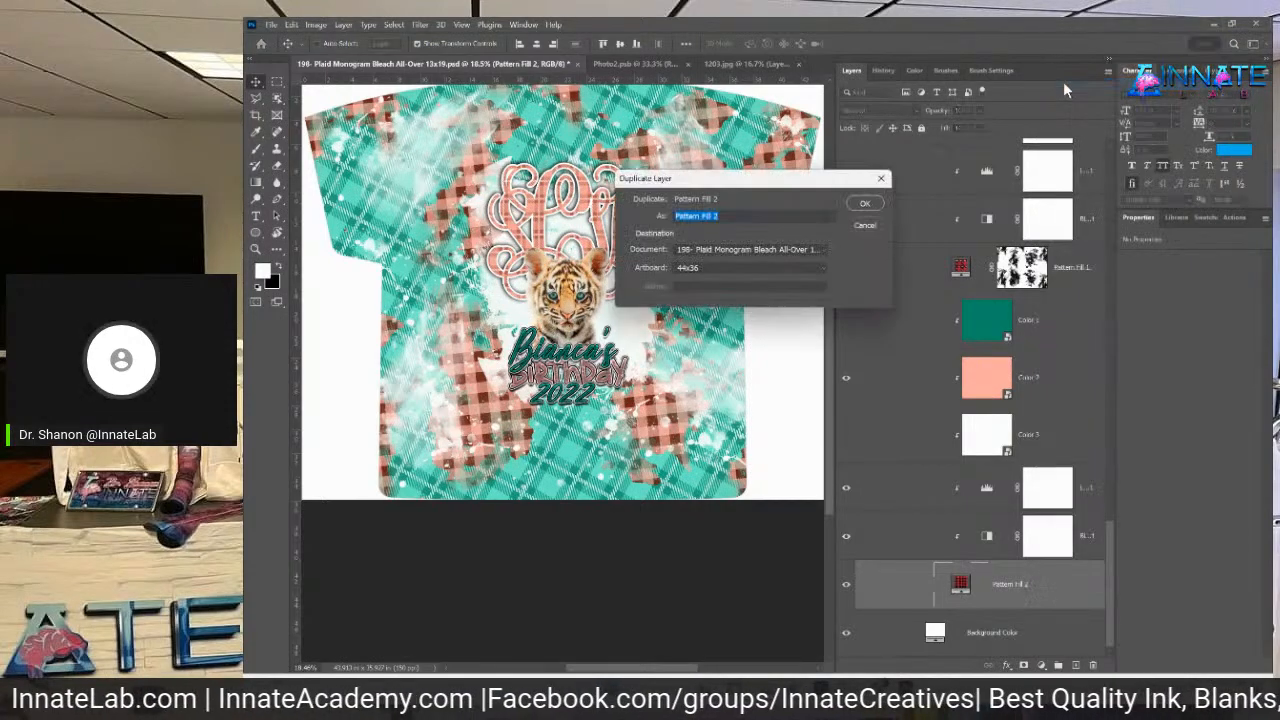
key(Return)
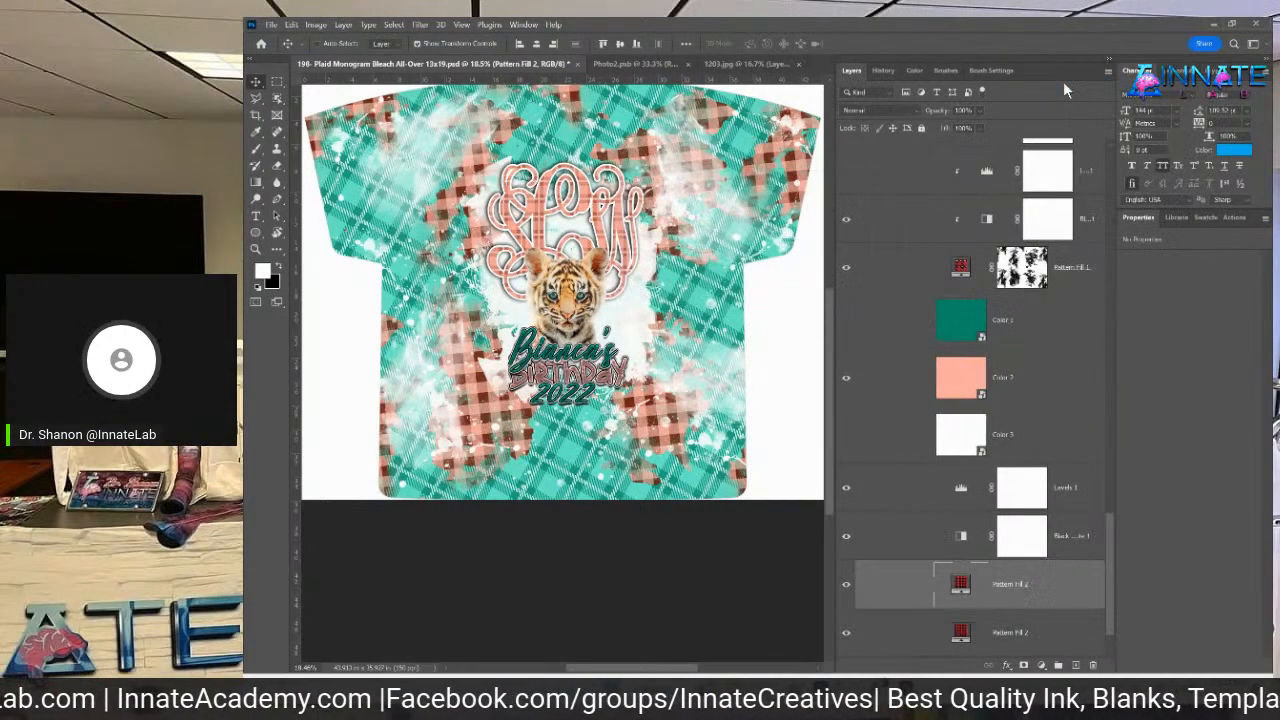
click(1033, 322)
scroll(1040, 340, down, 1)
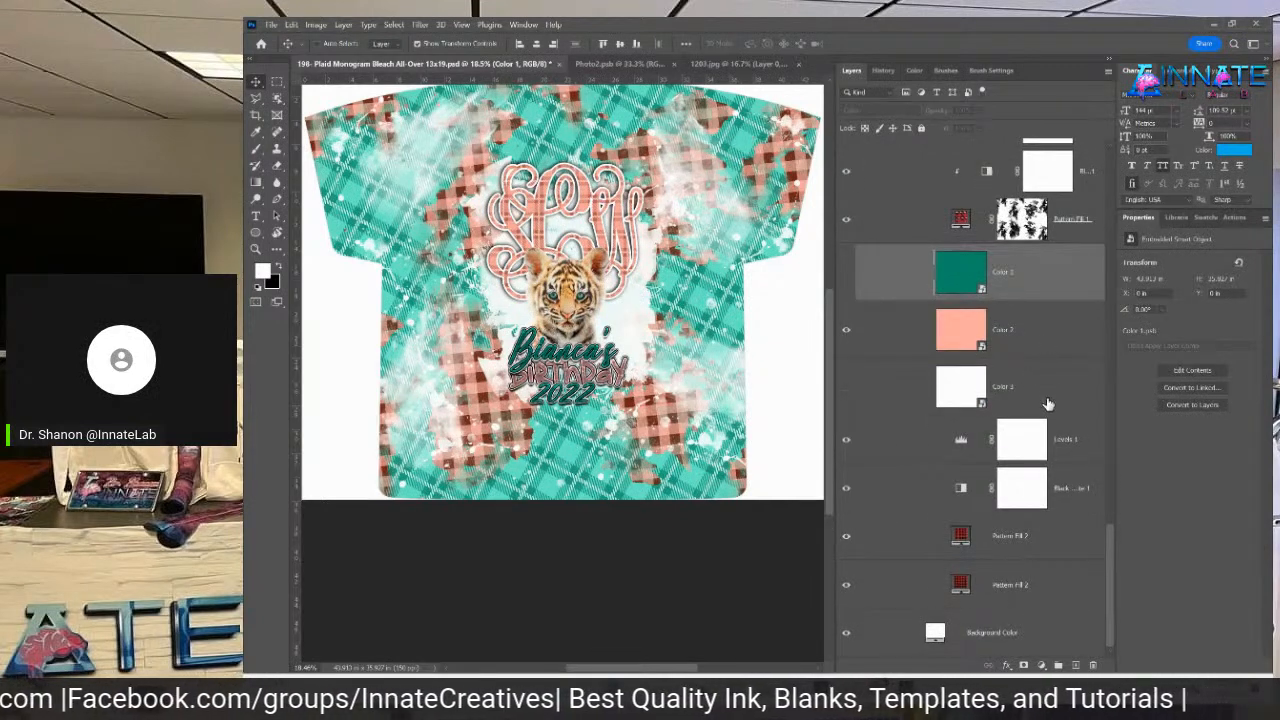
shift+click(1052, 585)
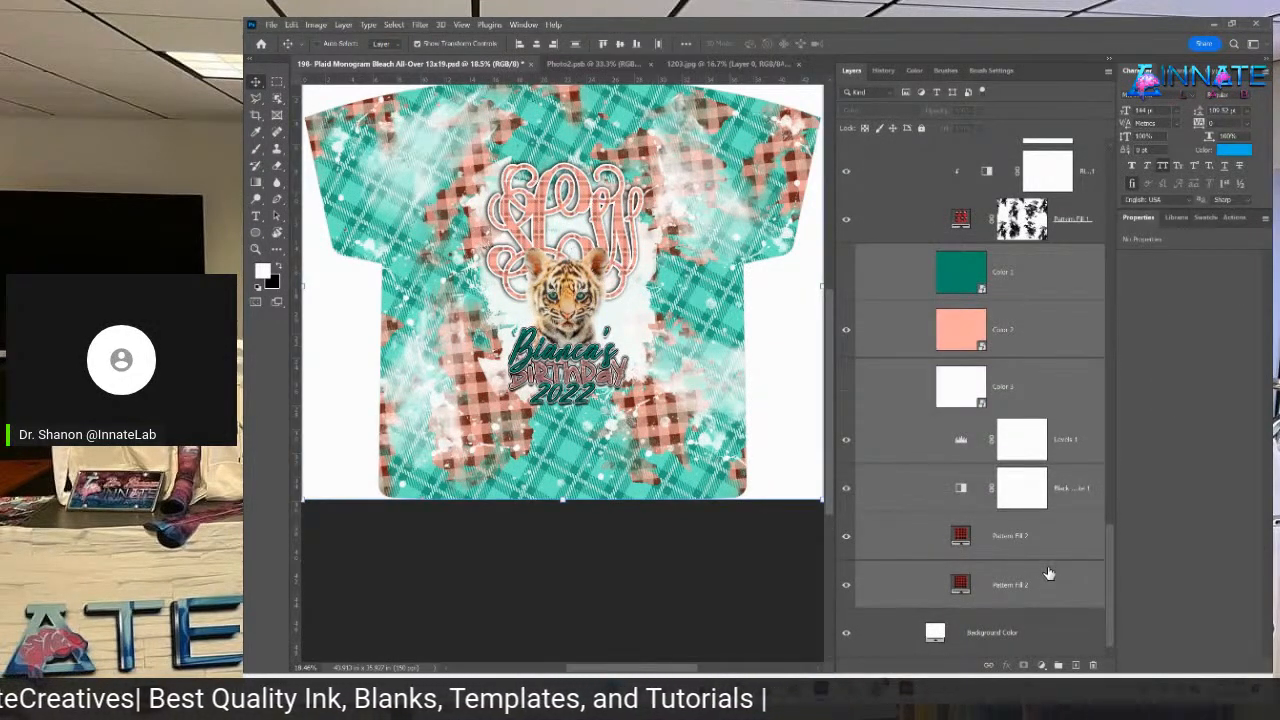
click(1049, 554)
shift+click(1043, 265)
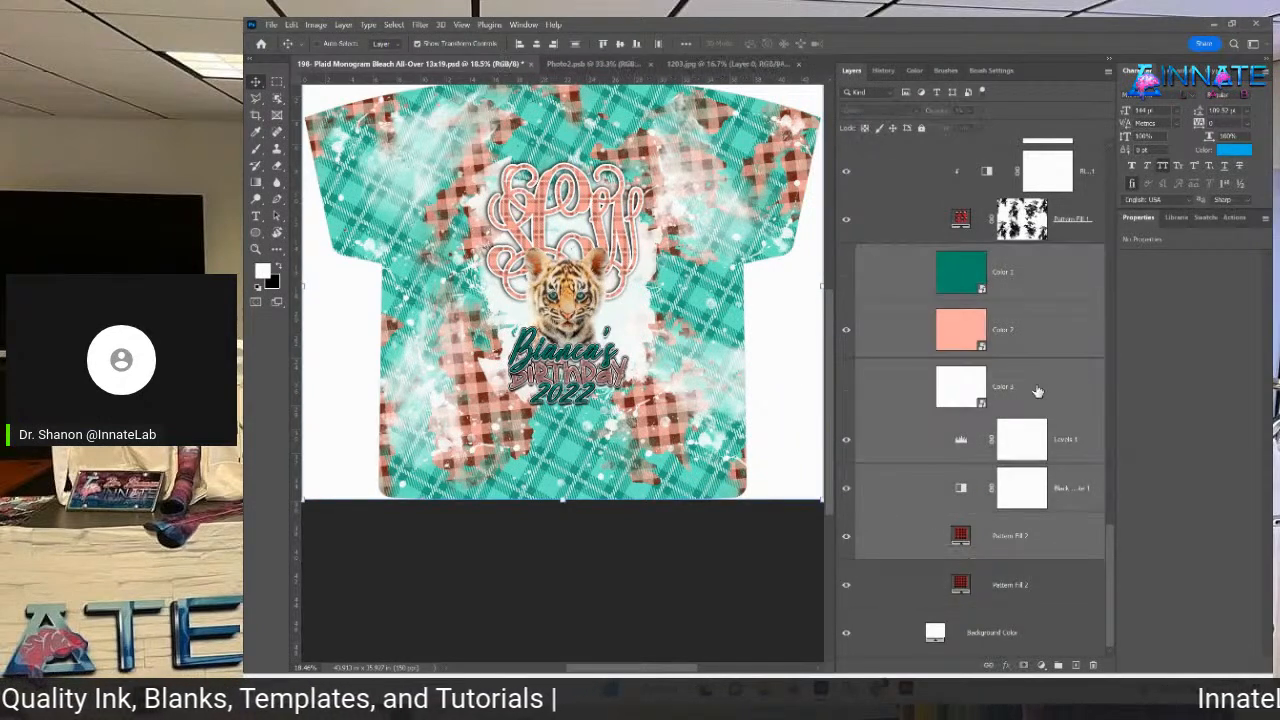
click(1057, 286)
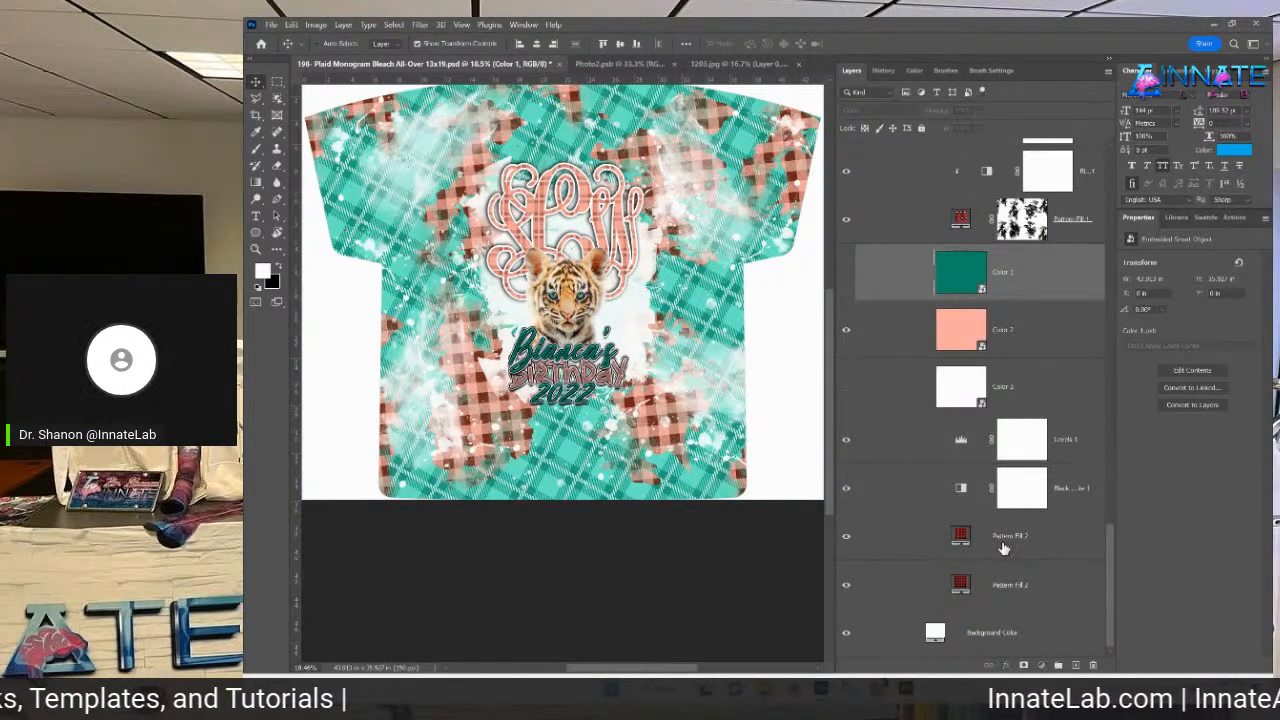
Change the upper Pattern Fill 2 layer's pattern from red plaid to the new jungle pattern
click(1010, 548)
double_click(960, 536)
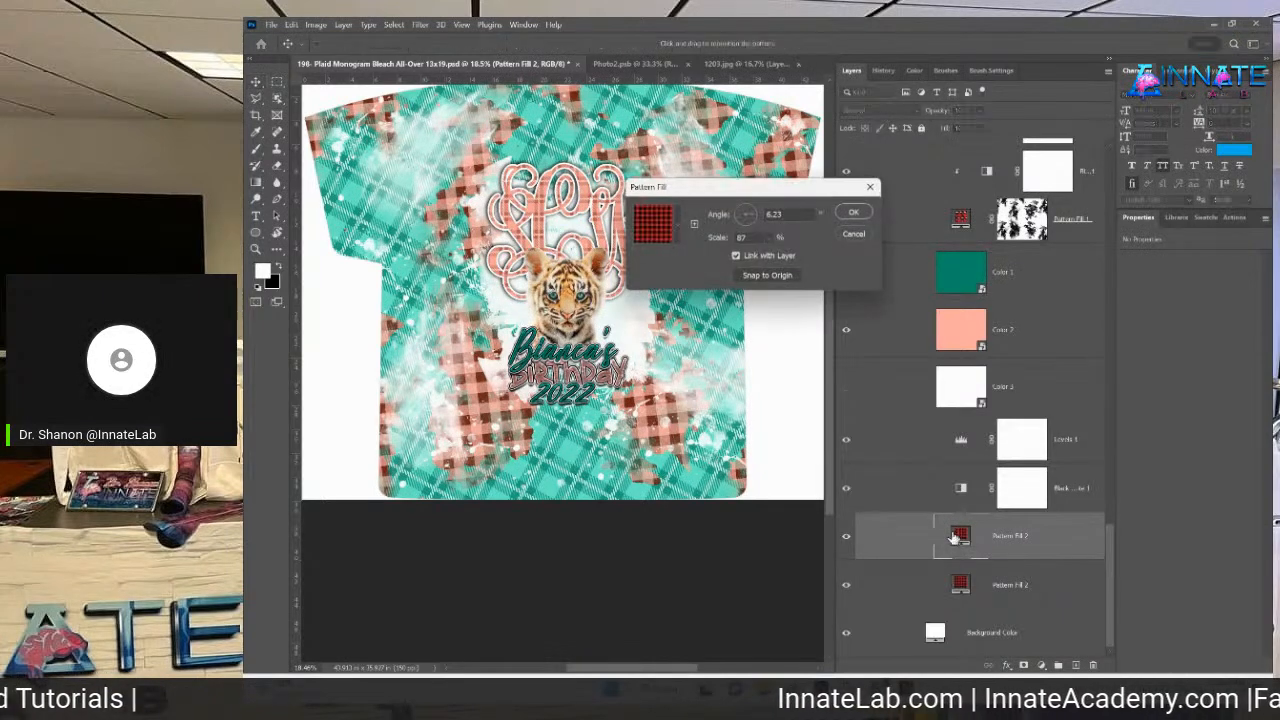
click(681, 219)
drag(711, 286, 713, 368)
click(672, 341)
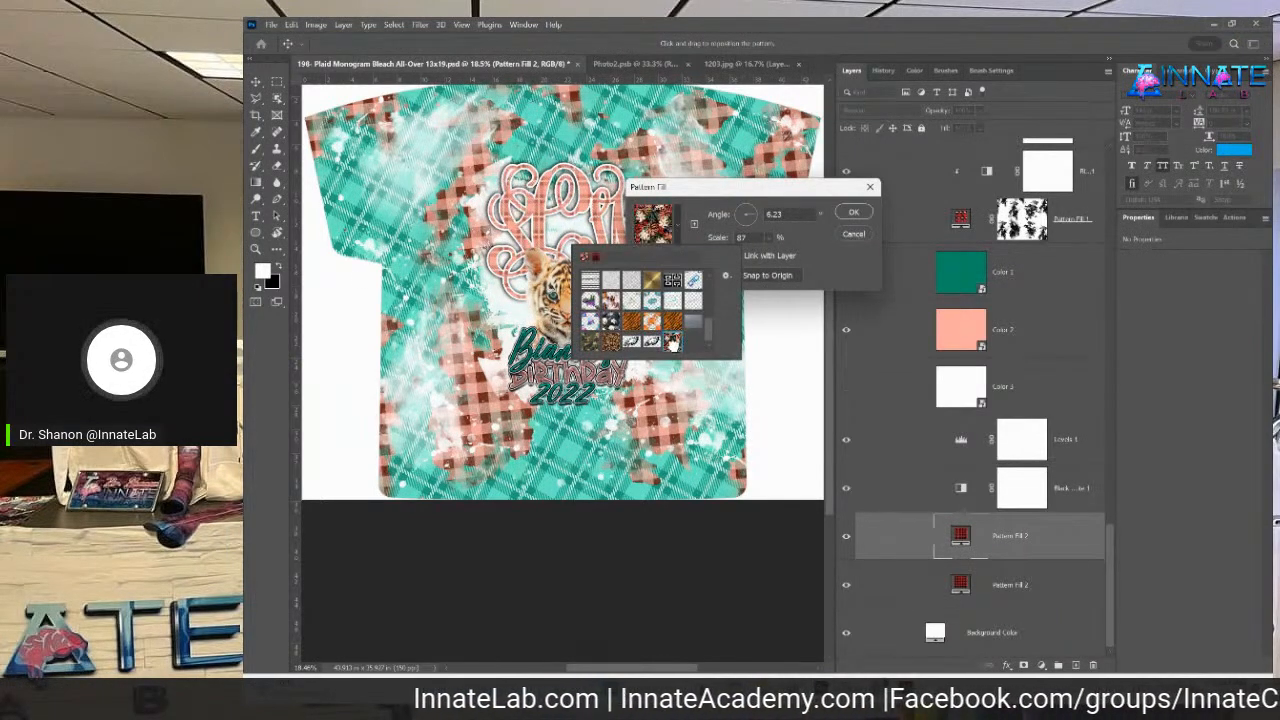
click(845, 213)
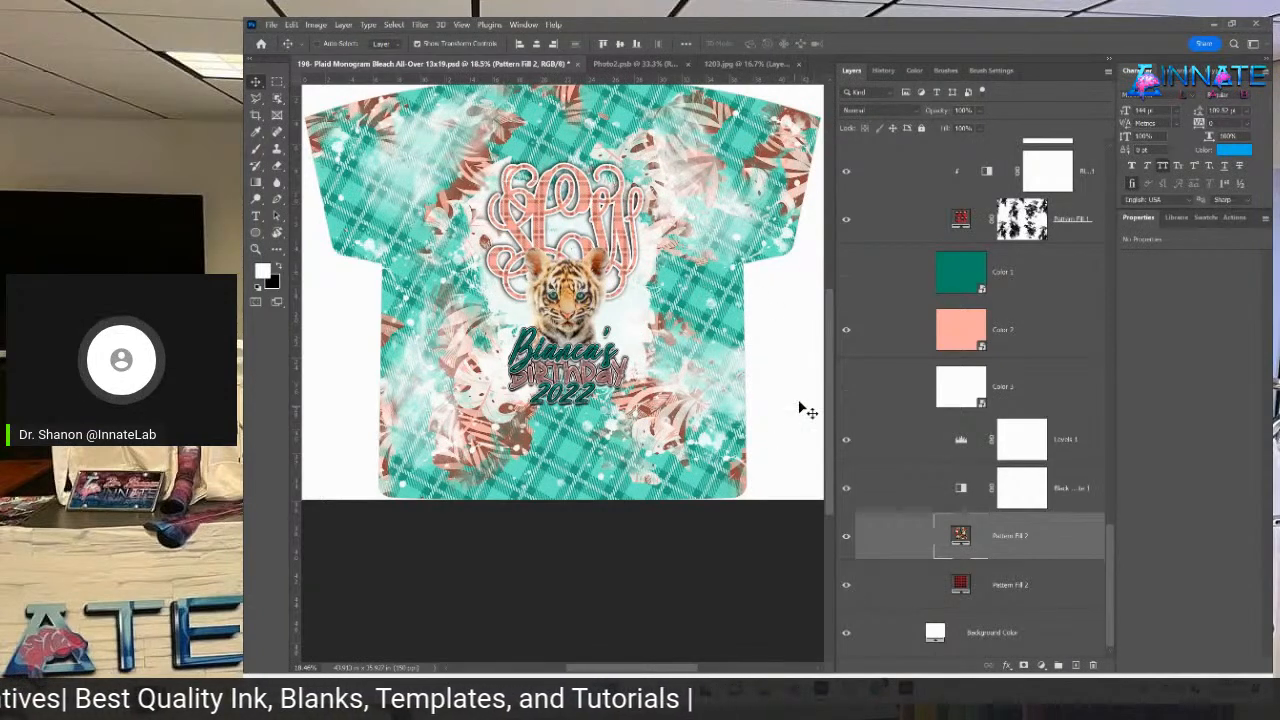
click(1057, 494)
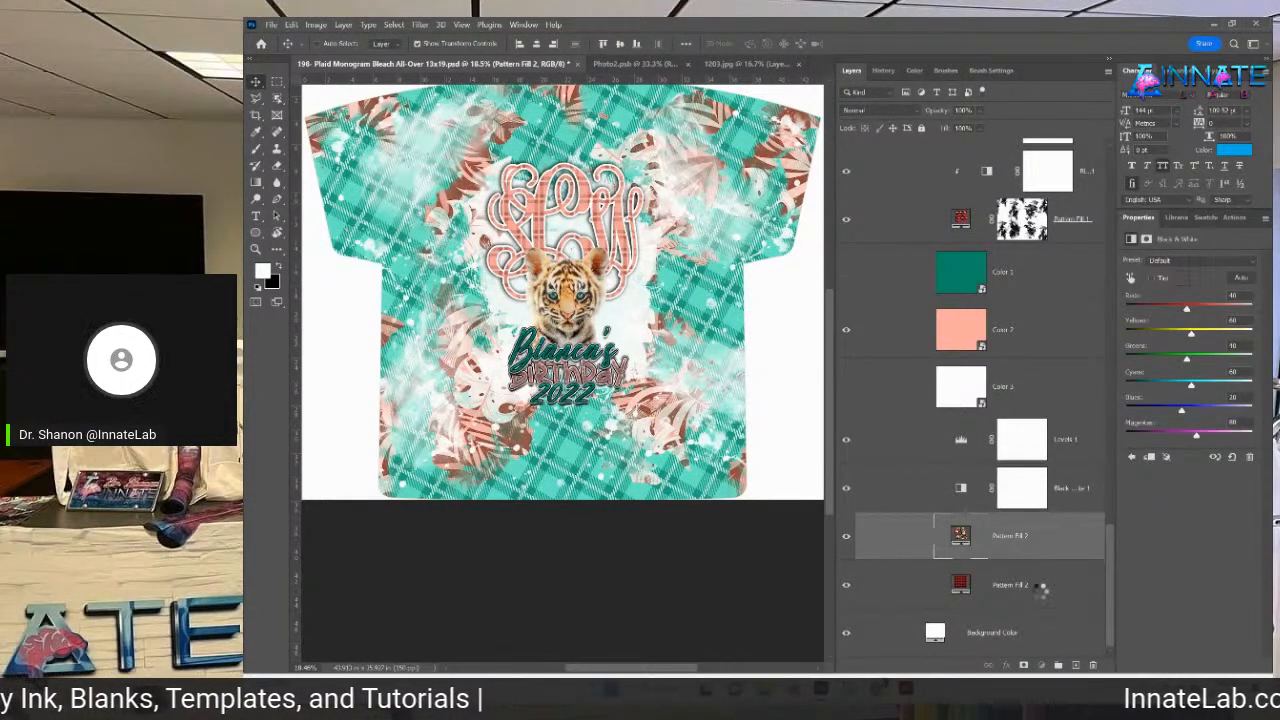
click(1040, 588)
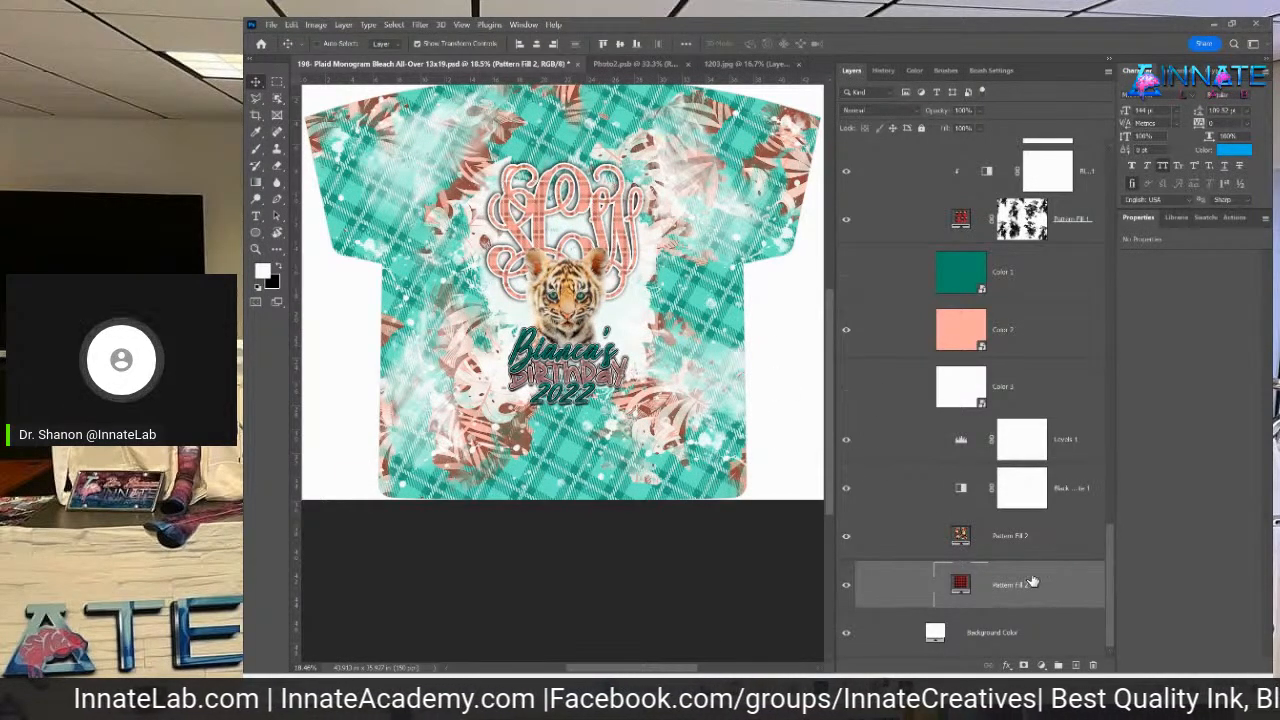
scroll(1025, 570, up, 5)
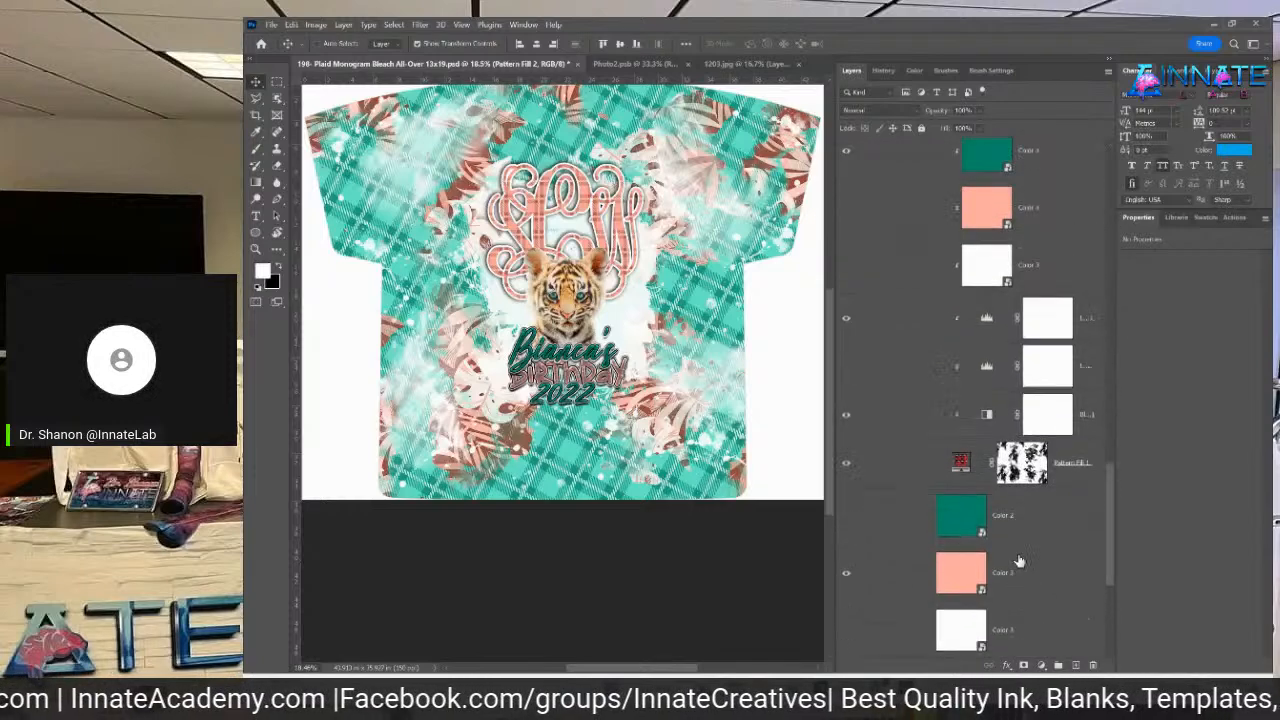
scroll(1019, 565, up, 10)
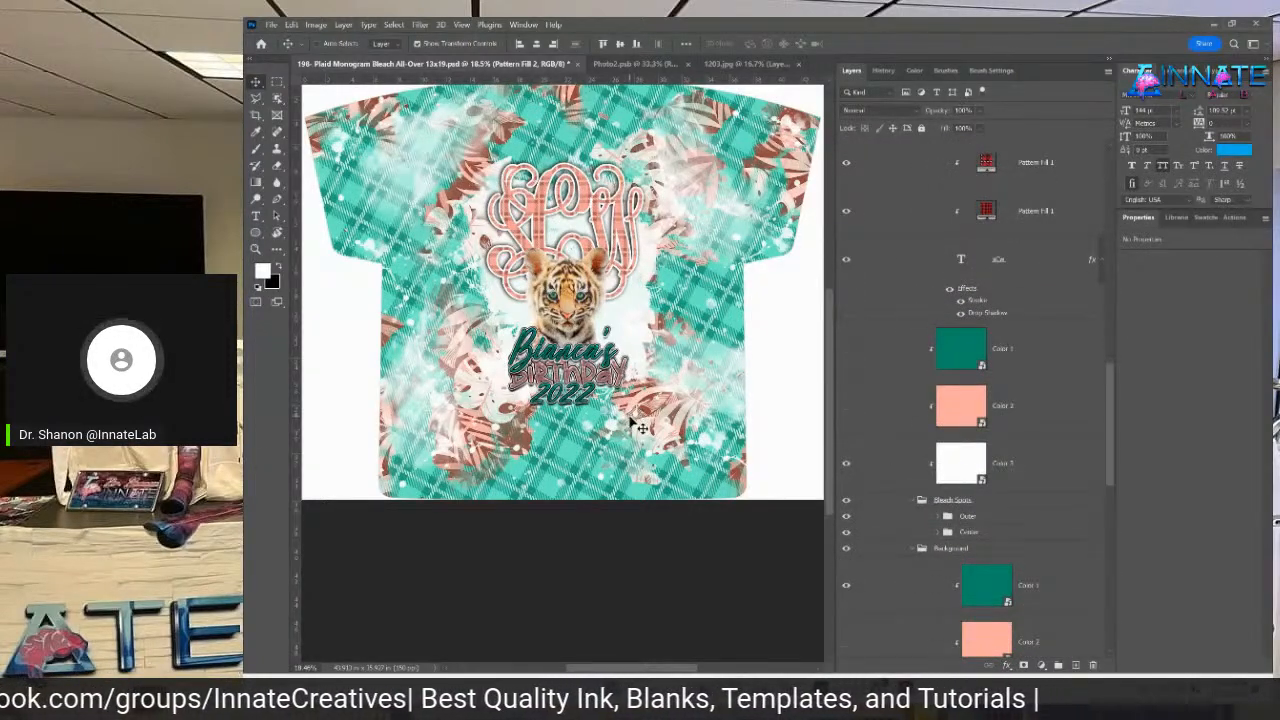
scroll(918, 495, down, 8)
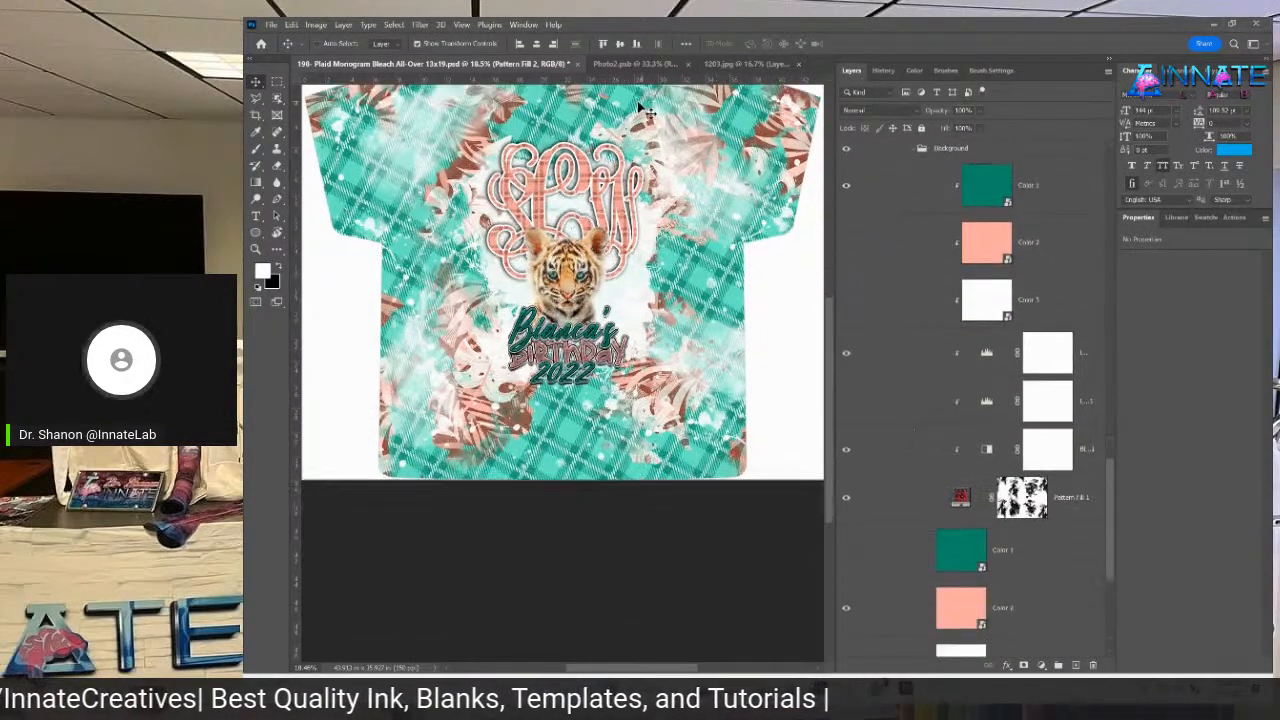
Close the Photo2.psb document and close 1203.jpg without saving its changes
click(643, 64)
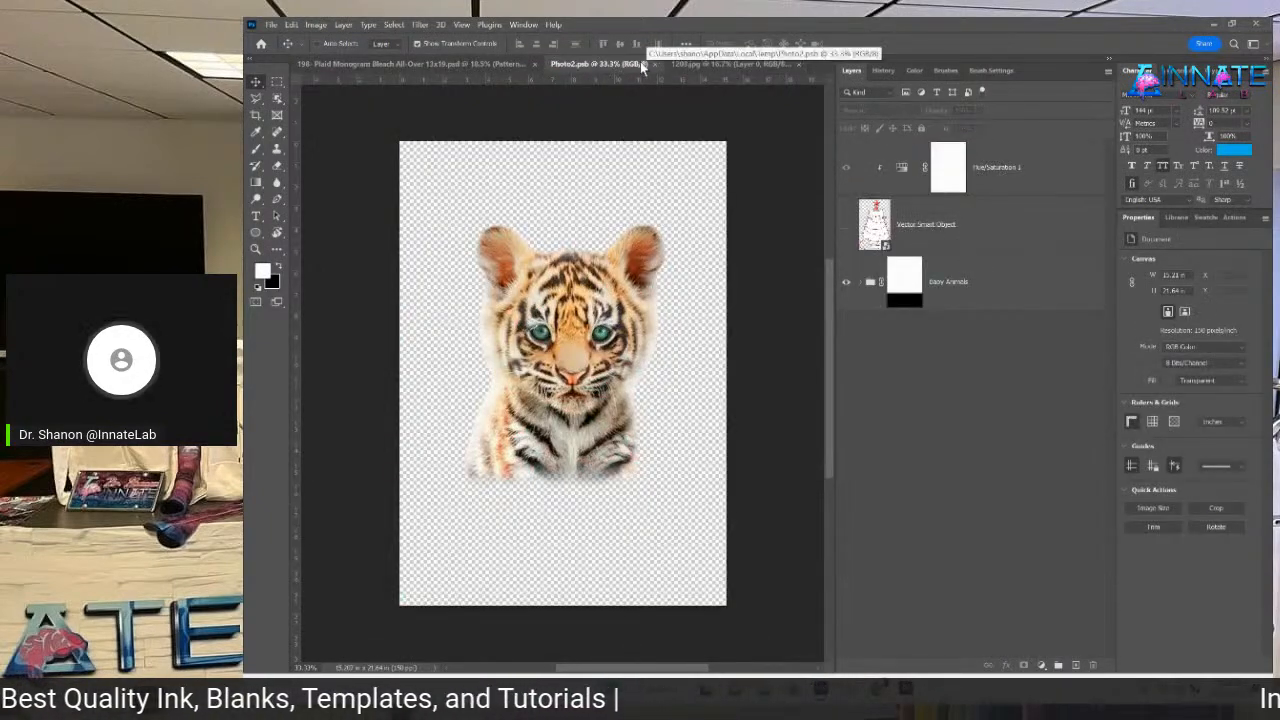
click(656, 64)
click(655, 63)
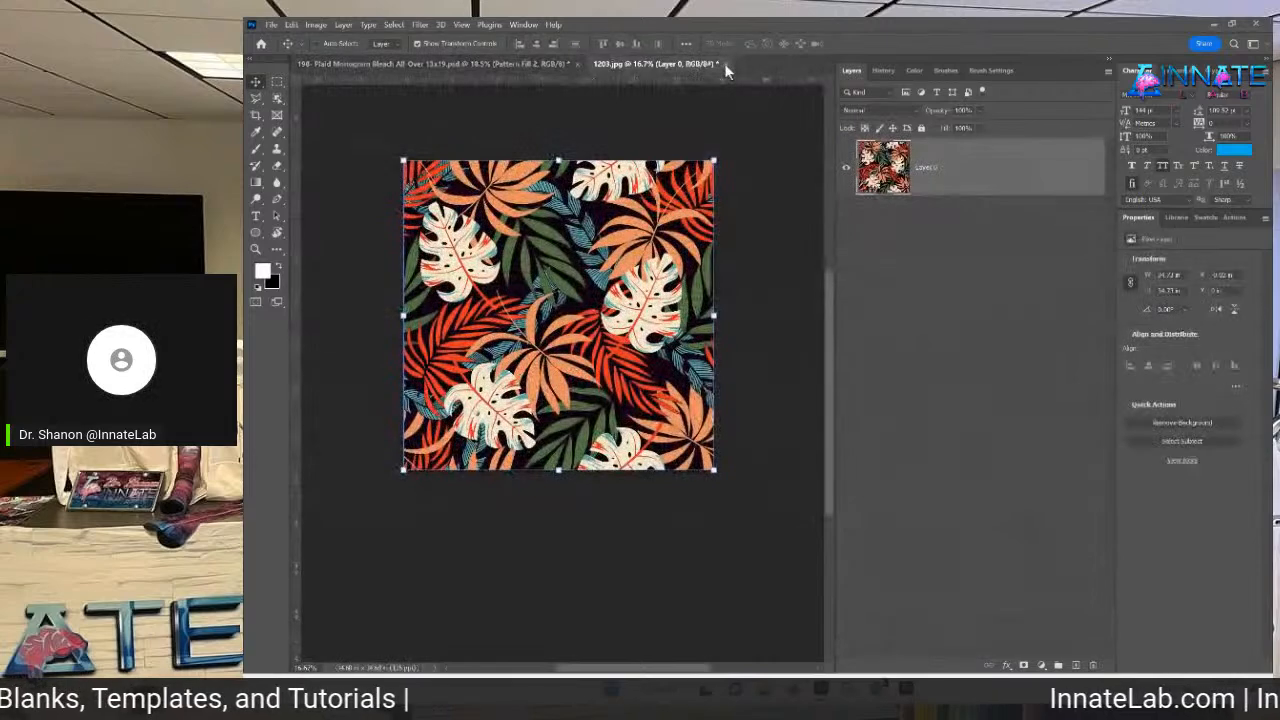
click(720, 64)
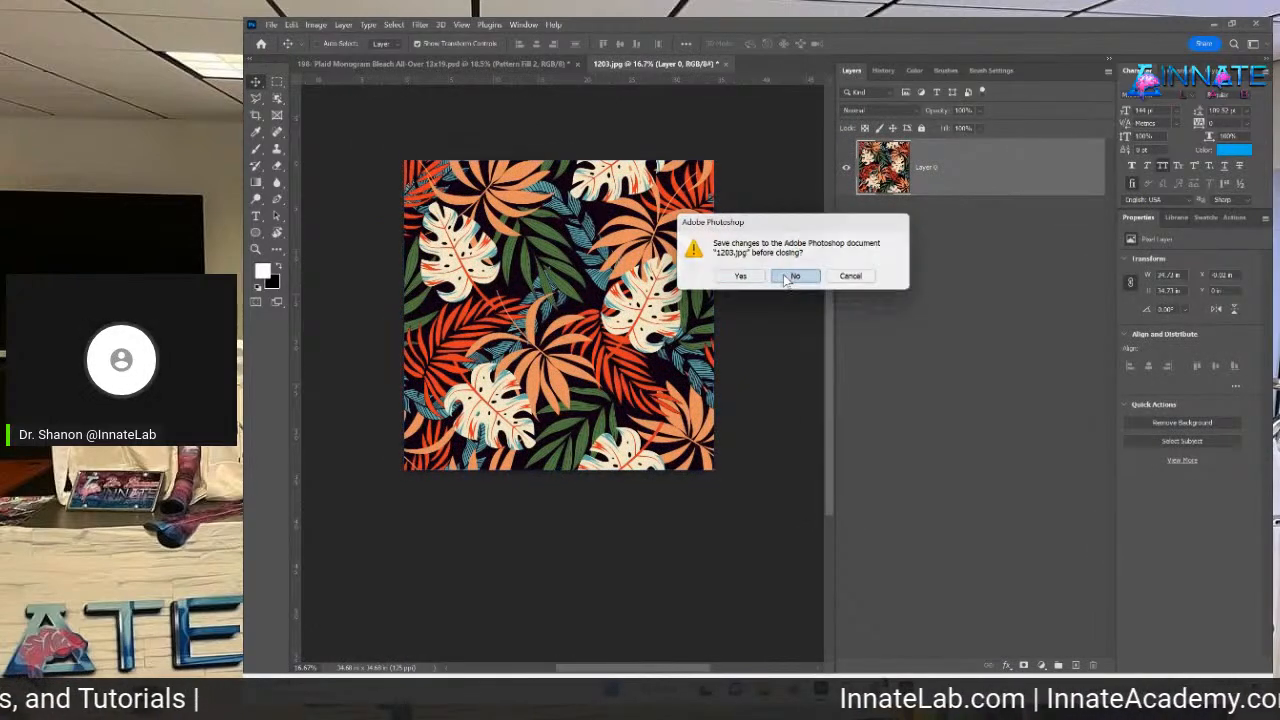
click(795, 276)
Select the peach Color 2 layer above the jungle pattern fill in the shirt background
scroll(930, 400, down, 1)
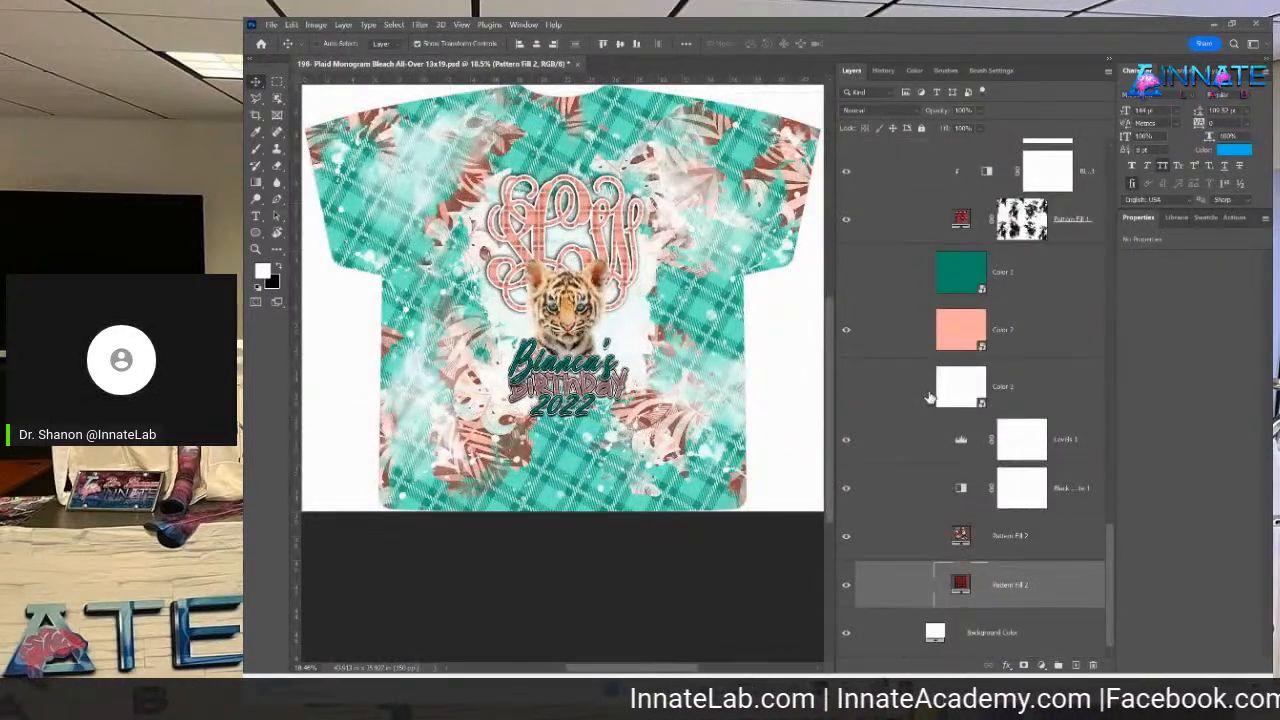
click(878, 333)
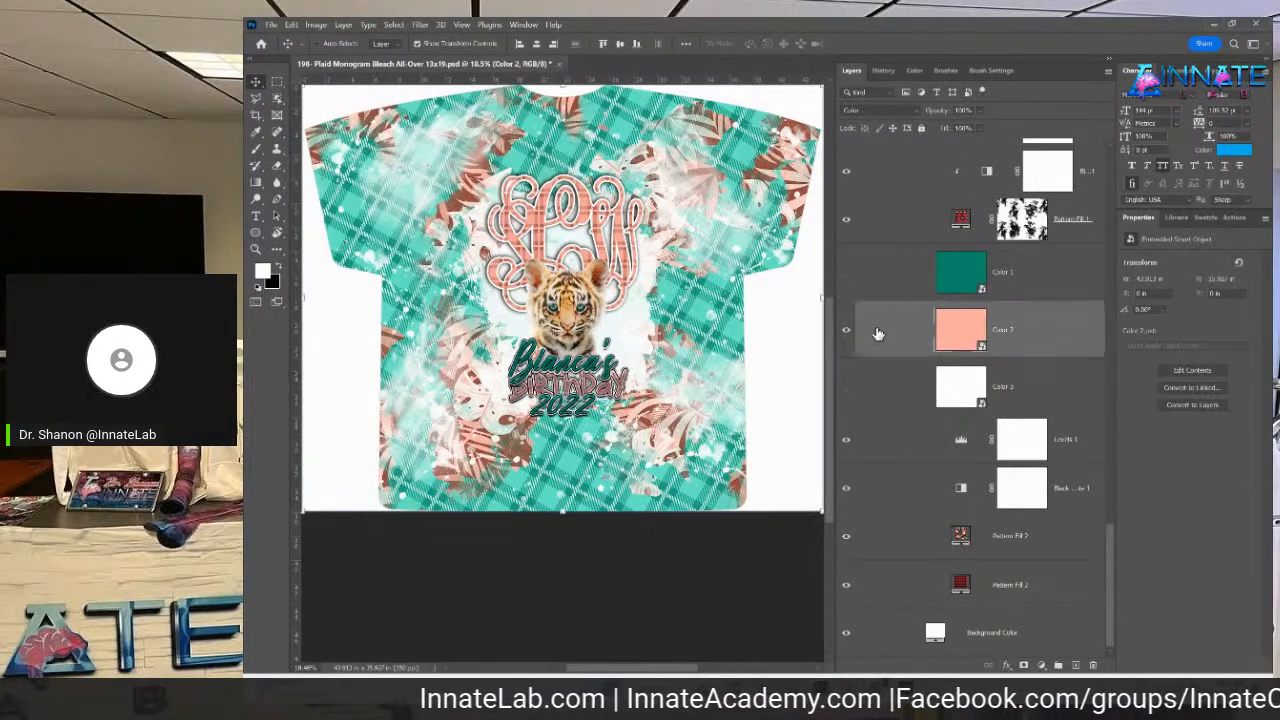